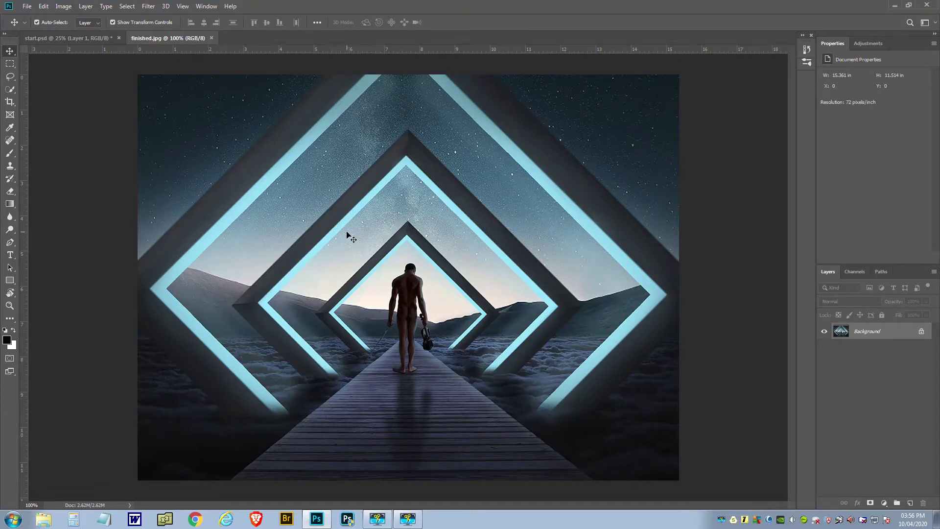
Close the finished.jpg reference tab and open 01 desert.jpg, zooming in on it
{"action": "left_click", "coordinate": [212, 38]}
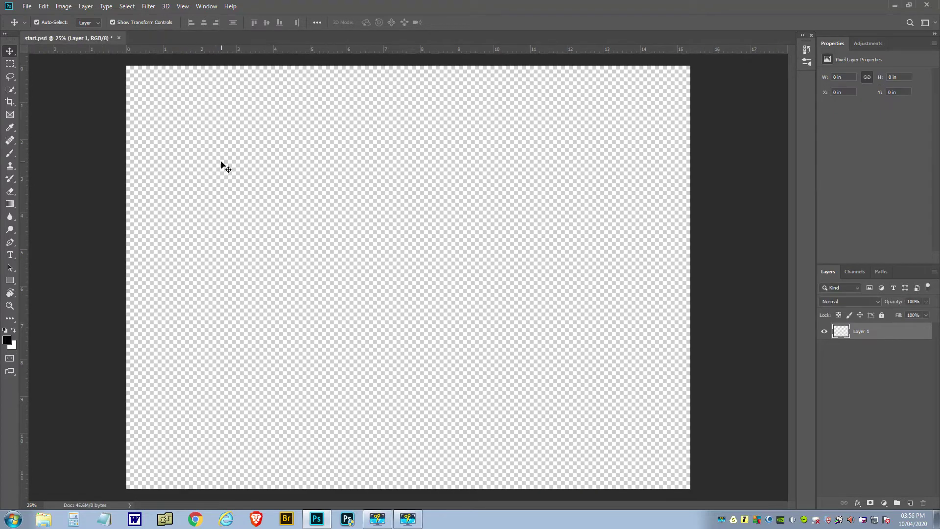
{"action": "left_click", "coordinate": [28, 7]}
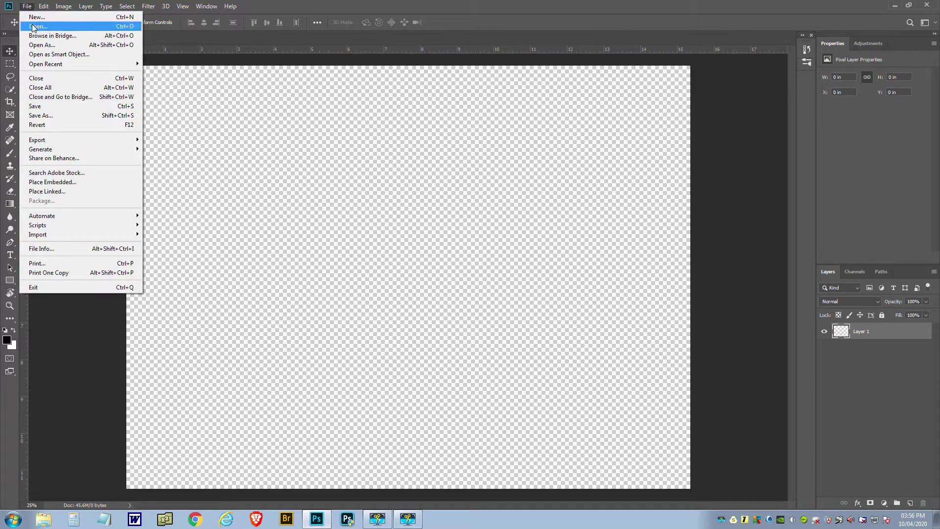
{"action": "left_click", "coordinate": [33, 26]}
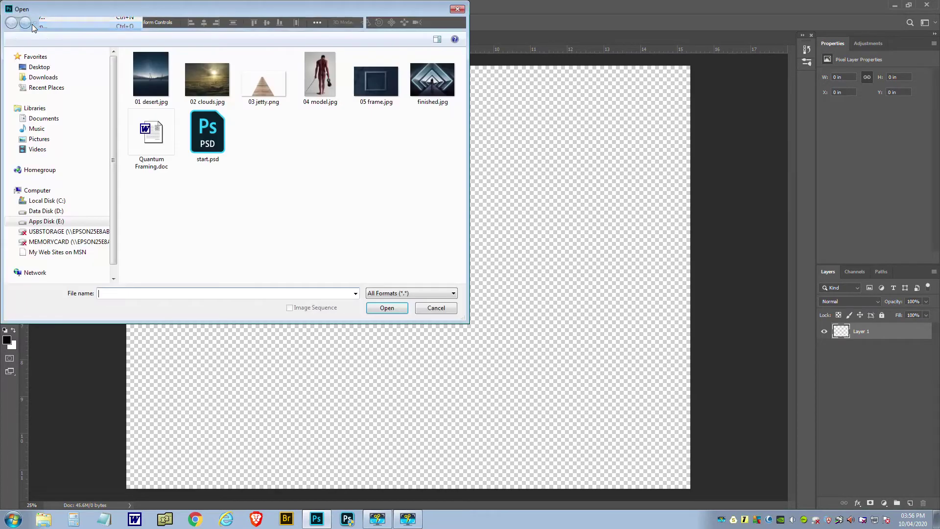
{"action": "double_click", "coordinate": [153, 88]}
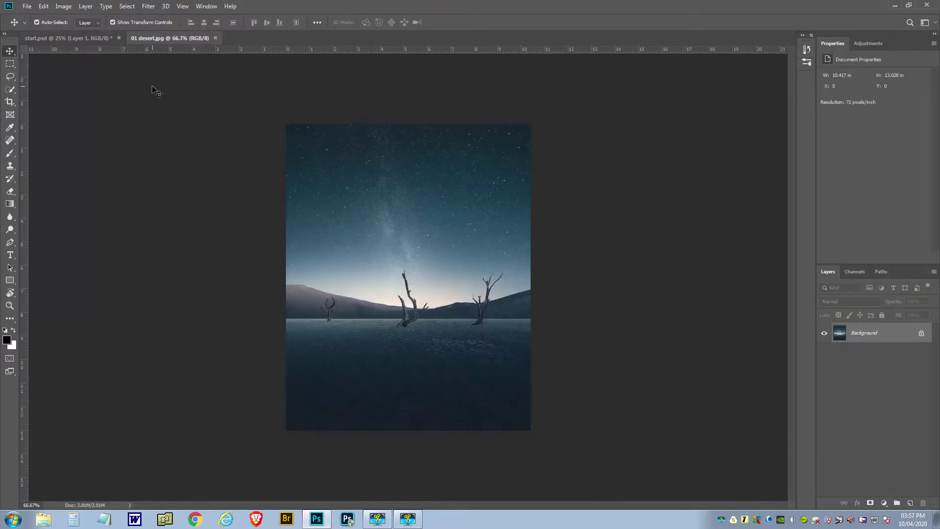
{"action": "scroll", "coordinate": [420, 266], "scroll_direction": "down", "scroll_amount": 1}
{"action": "scroll", "coordinate": [421, 266], "scroll_direction": "up", "scroll_amount": 2}
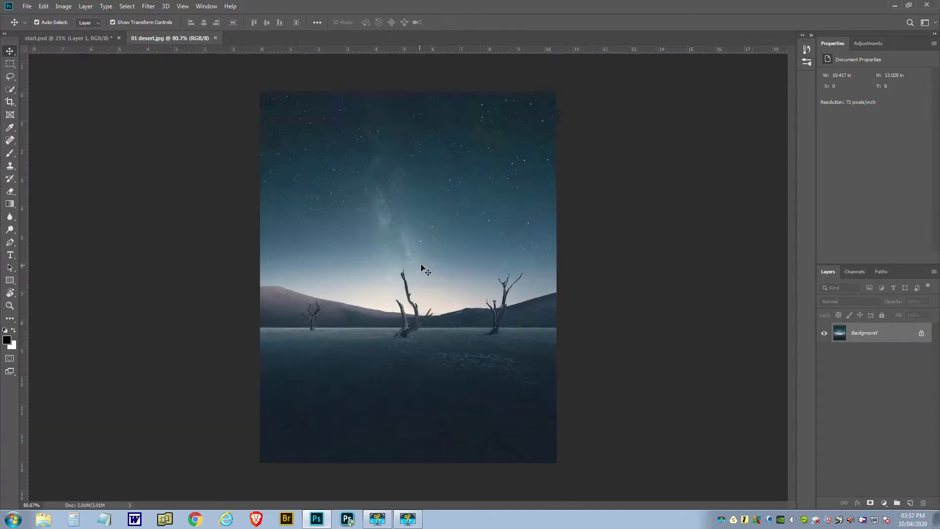
{"action": "scroll", "coordinate": [423, 268], "scroll_direction": "up", "scroll_amount": 3}
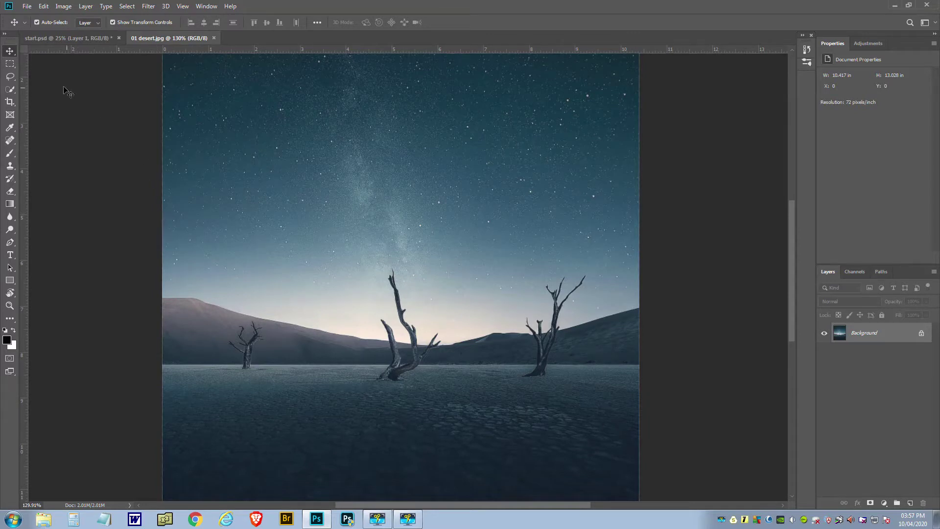
Lasso the small left tree, the tall middle tree and the right tree, Shift-adding each outline
{"action": "left_click", "coordinate": [10, 78]}
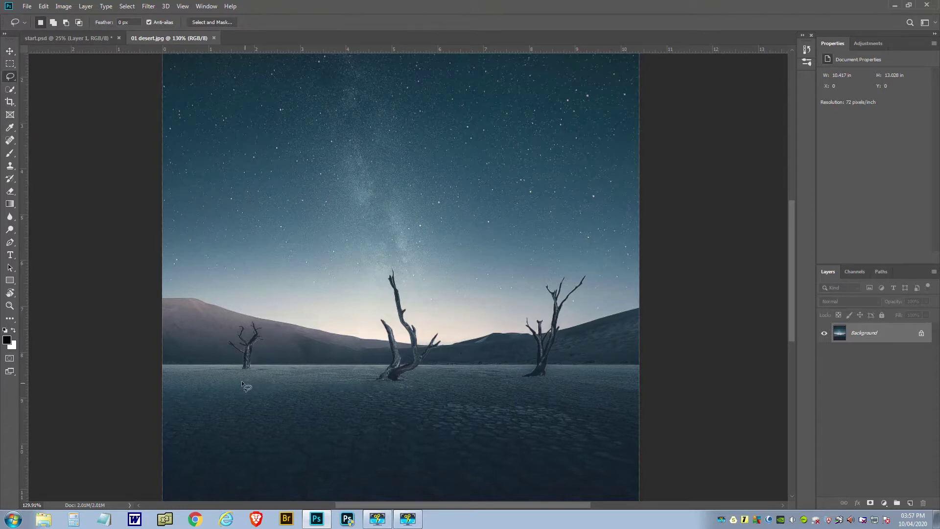
{"action": "mouse_move", "coordinate": [242, 376]}
{"action": "left_mouse_down"}
{"action": "mouse_move", "coordinate": [221, 341]}
{"action": "mouse_move", "coordinate": [241, 314]}
{"action": "mouse_move", "coordinate": [265, 329]}
{"action": "mouse_move", "coordinate": [267, 353]}
{"action": "mouse_move", "coordinate": [242, 376]}
{"action": "left_mouse_up"}
{"action": "key", "text": "shift"}
{"action": "mouse_move", "coordinate": [376, 280]}
{"action": "left_mouse_down"}
{"action": "mouse_move", "coordinate": [390, 258]}
{"action": "mouse_move", "coordinate": [421, 279]}
{"action": "mouse_move", "coordinate": [452, 329]}
{"action": "mouse_move", "coordinate": [440, 365]}
{"action": "mouse_move", "coordinate": [406, 388]}
{"action": "mouse_move", "coordinate": [366, 381]}
{"action": "left_mouse_up"}
{"action": "mouse_move", "coordinate": [513, 377]}
{"action": "left_mouse_down"}
{"action": "mouse_move", "coordinate": [527, 357]}
{"action": "mouse_move", "coordinate": [517, 321]}
{"action": "mouse_move", "coordinate": [529, 293]}
{"action": "mouse_move", "coordinate": [551, 273]}
{"action": "mouse_move", "coordinate": [589, 266]}
{"action": "mouse_move", "coordinate": [593, 281]}
{"action": "mouse_move", "coordinate": [571, 327]}
{"action": "left_mouse_up"}
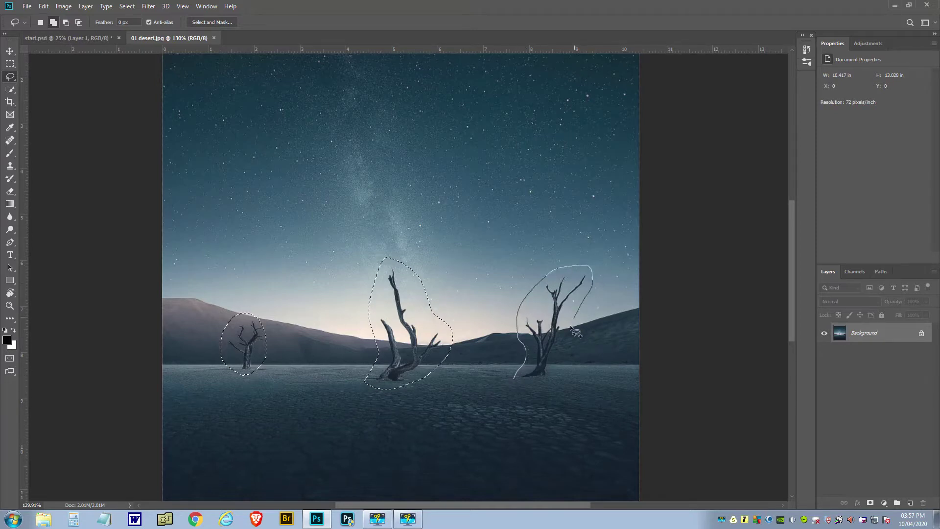
{"action": "left_click_drag", "start_coordinate": [553, 372], "coordinate": [515, 384]}
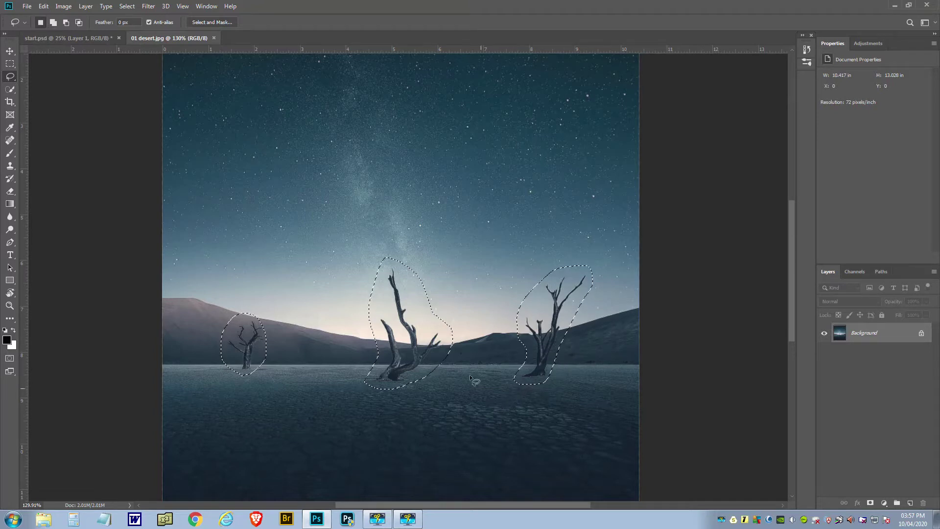
Fill the tree selection with Content-Aware via Edit > Fill, then deselect
{"action": "left_click", "coordinate": [43, 5]}
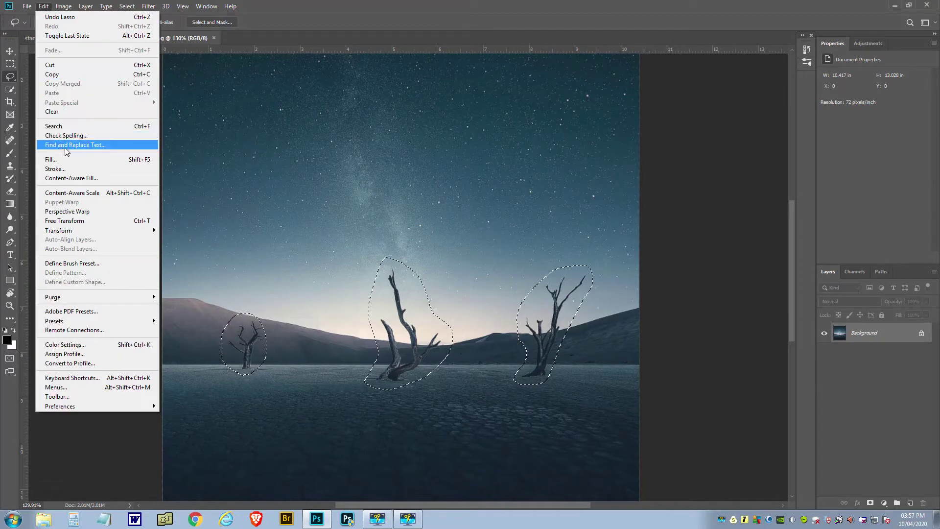
{"action": "left_click", "coordinate": [54, 160]}
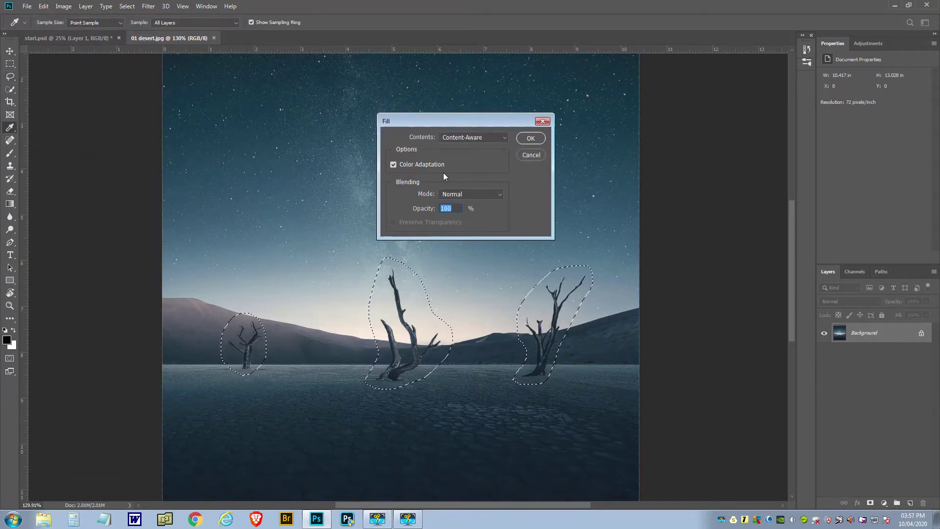
{"action": "left_click", "coordinate": [503, 139]}
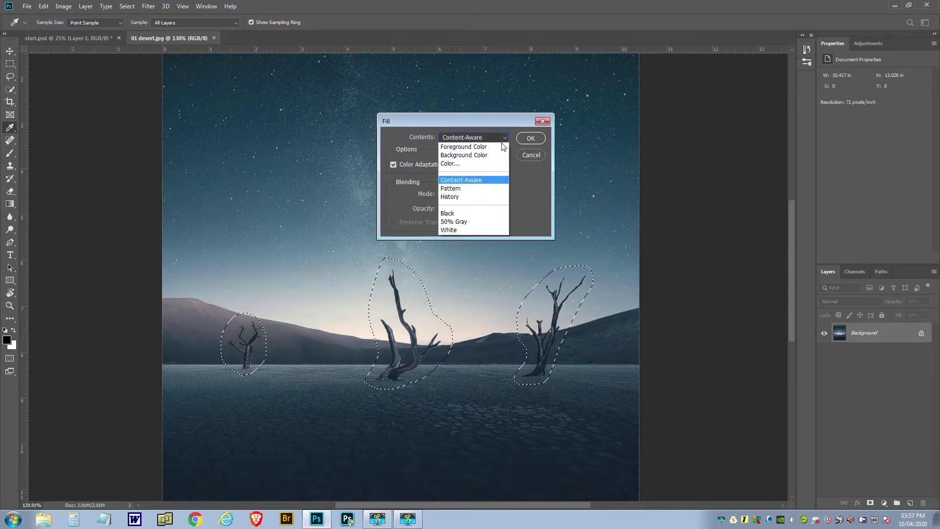
{"action": "left_click", "coordinate": [471, 180]}
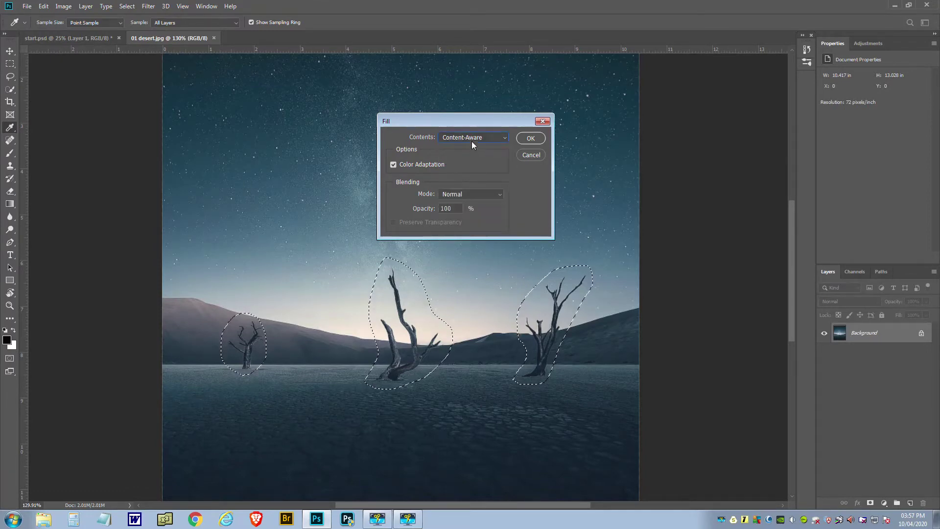
{"action": "left_click", "coordinate": [531, 138]}
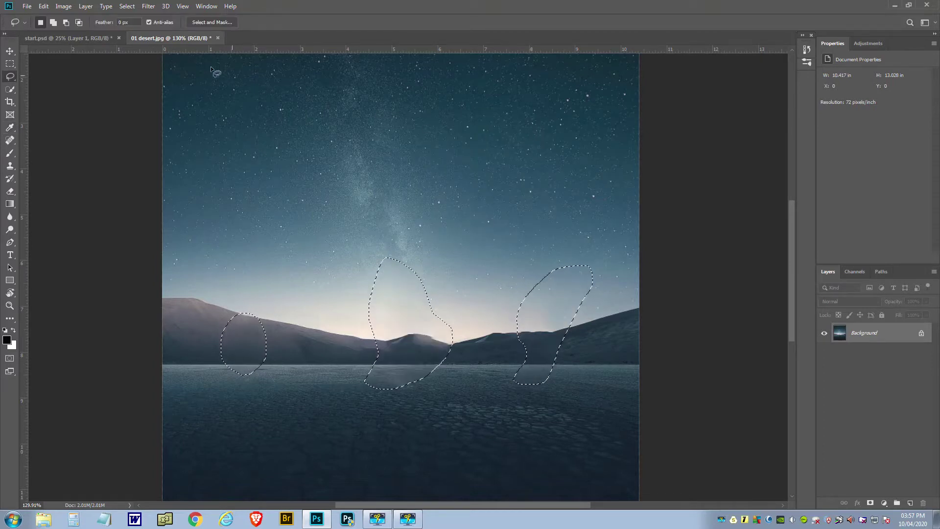
{"action": "left_click", "coordinate": [133, 8]}
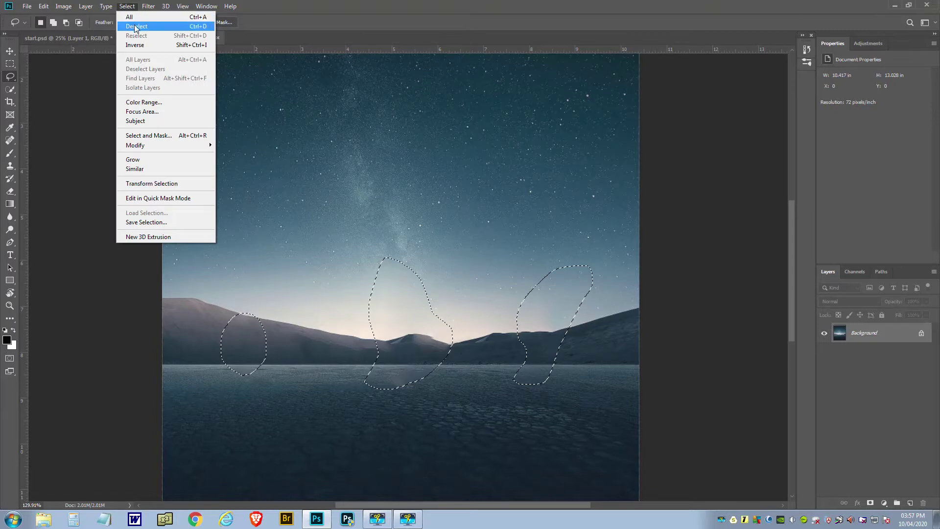
{"action": "left_click", "coordinate": [135, 26]}
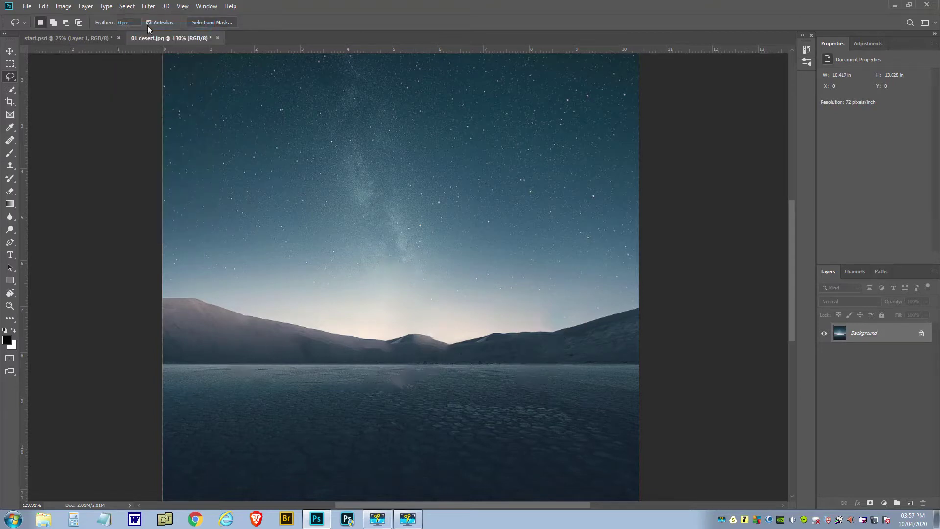
Drag the desert image into start.psd as Layer 2 and close 01 desert.jpg without saving
{"action": "left_click_drag", "start_coordinate": [202, 36], "coordinate": [137, 405]}
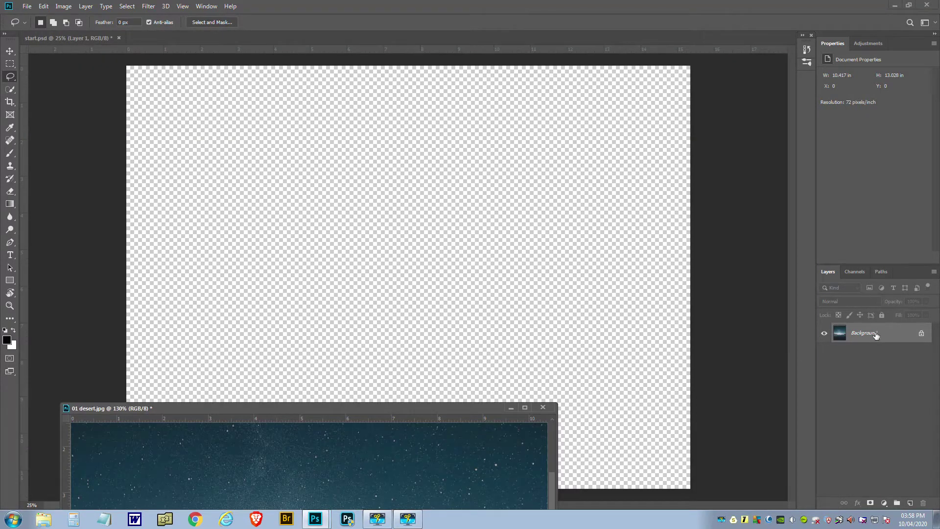
{"action": "left_click_drag", "start_coordinate": [875, 334], "coordinate": [348, 205]}
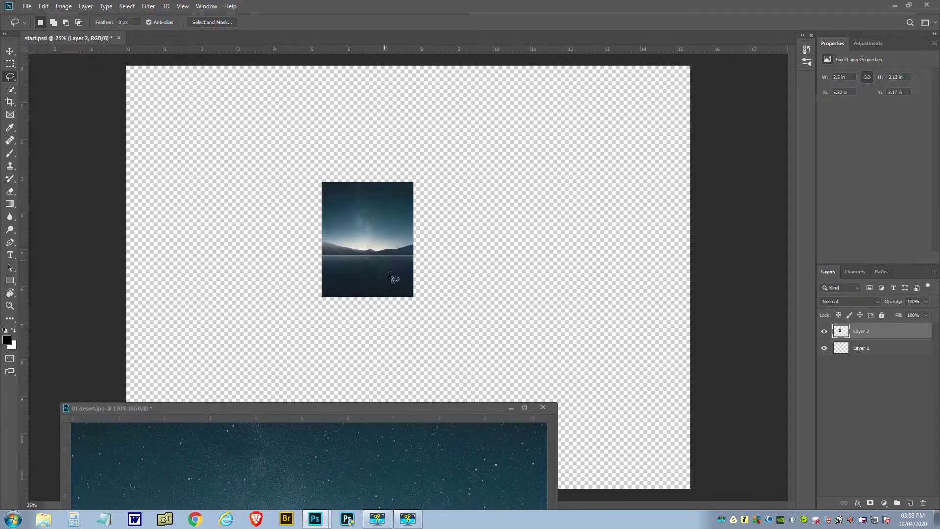
{"action": "left_click", "coordinate": [543, 407]}
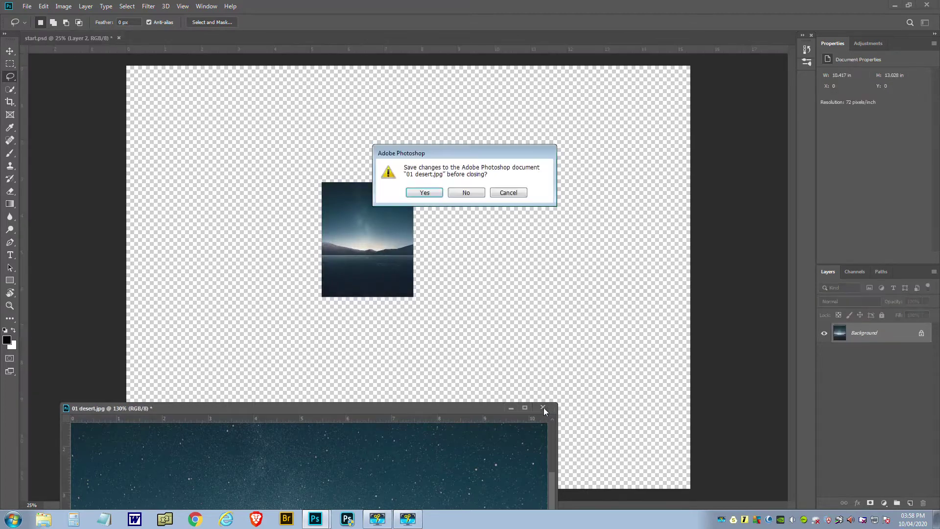
{"action": "left_click", "coordinate": [472, 195]}
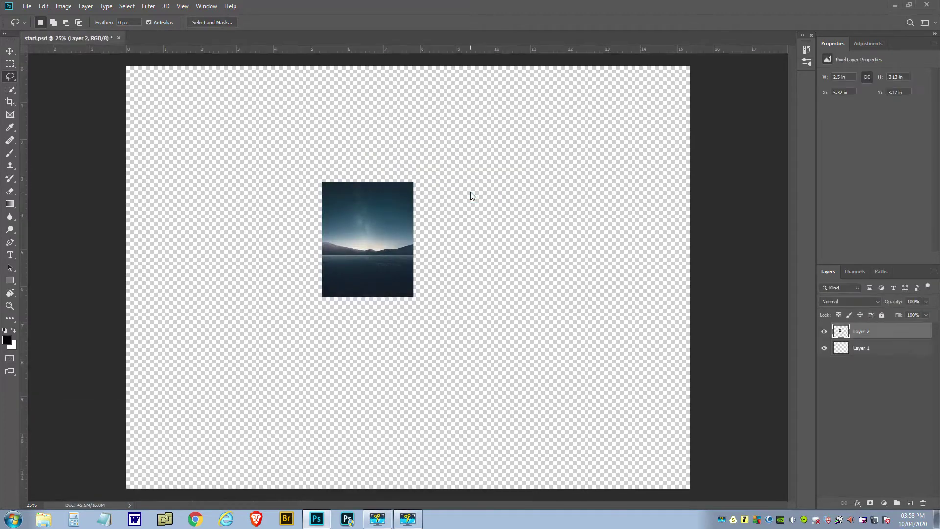
Enlarge and lower the desert layer so it fills the canvas with a lower horizon, then commit
{"action": "scroll", "coordinate": [461, 283], "scroll_direction": "down", "scroll_amount": 5}
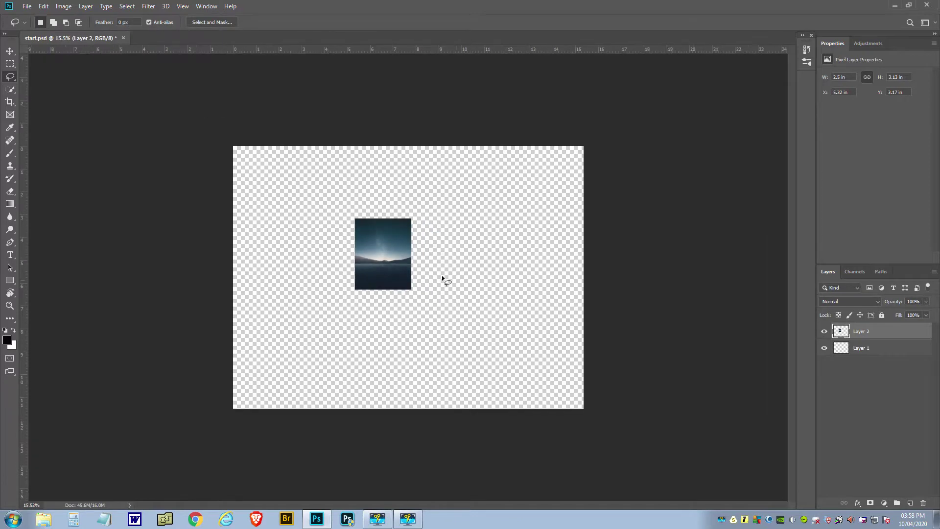
{"action": "left_click", "coordinate": [10, 51]}
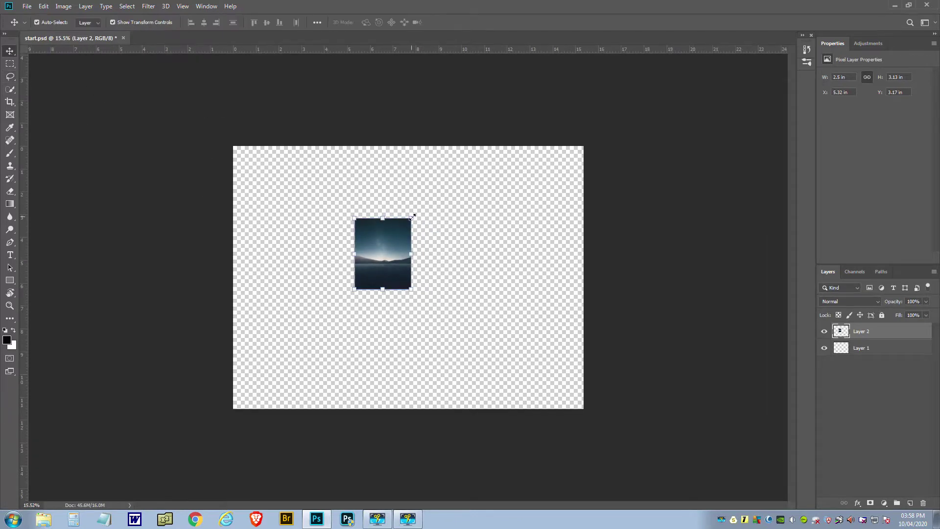
{"action": "left_click_drag", "start_coordinate": [412, 216], "coordinate": [702, 84]}
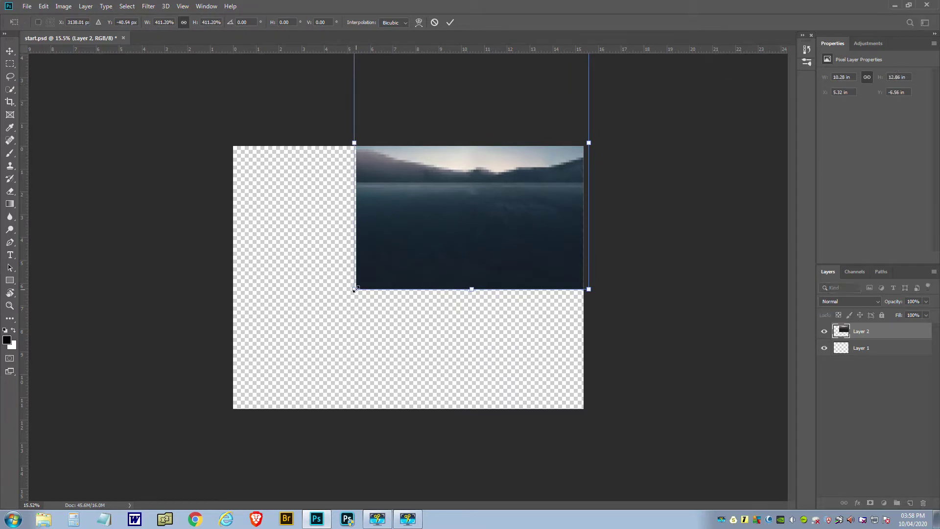
{"action": "left_click_drag", "start_coordinate": [355, 289], "coordinate": [229, 447]}
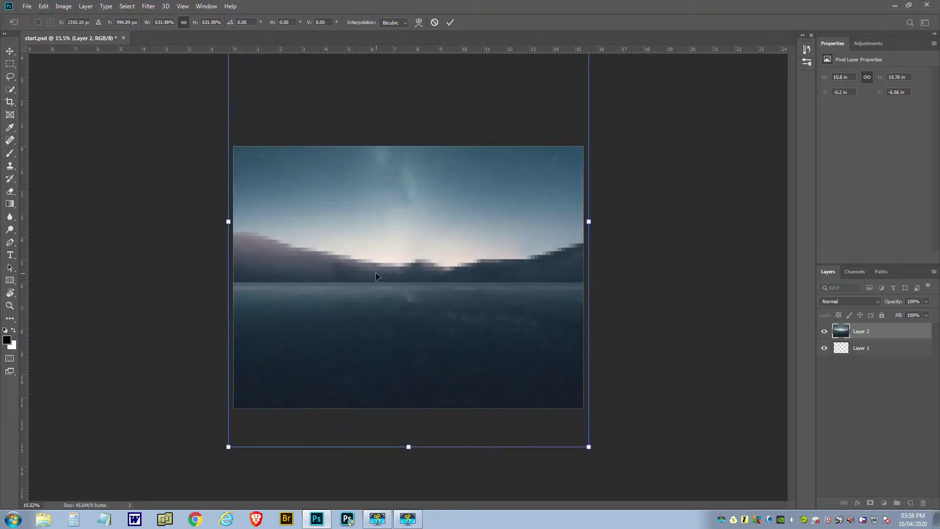
{"action": "left_click_drag", "start_coordinate": [376, 277], "coordinate": [372, 294]}
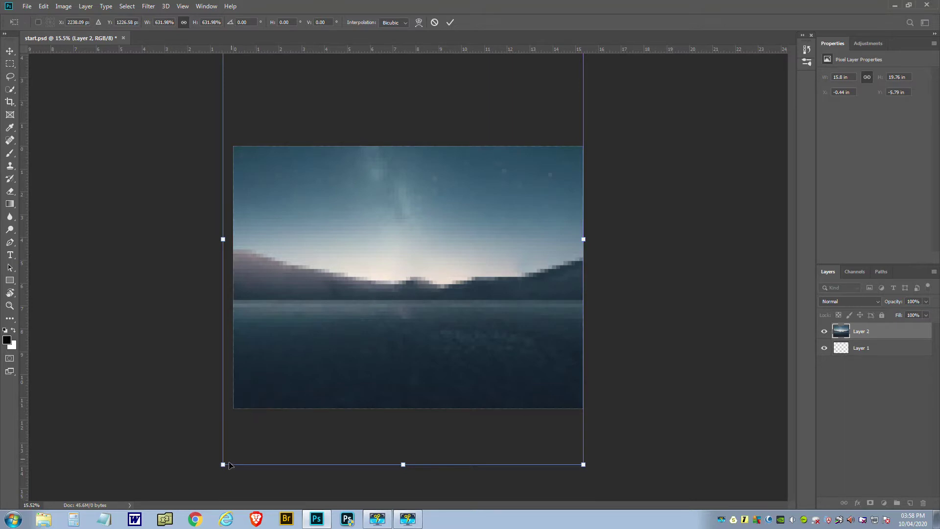
{"action": "left_click_drag", "start_coordinate": [223, 465], "coordinate": [230, 456]}
{"action": "left_click_drag", "start_coordinate": [372, 319], "coordinate": [372, 323]}
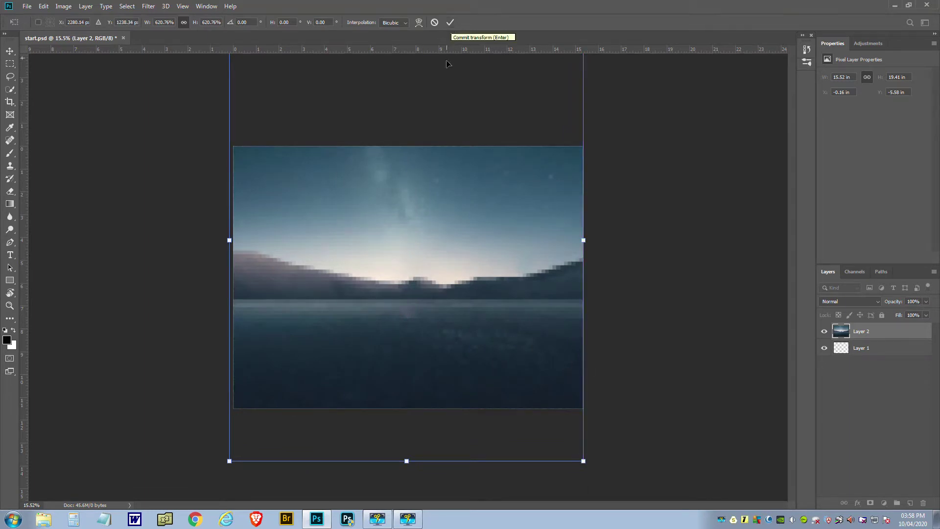
{"action": "left_click_drag", "start_coordinate": [423, 299], "coordinate": [424, 312]}
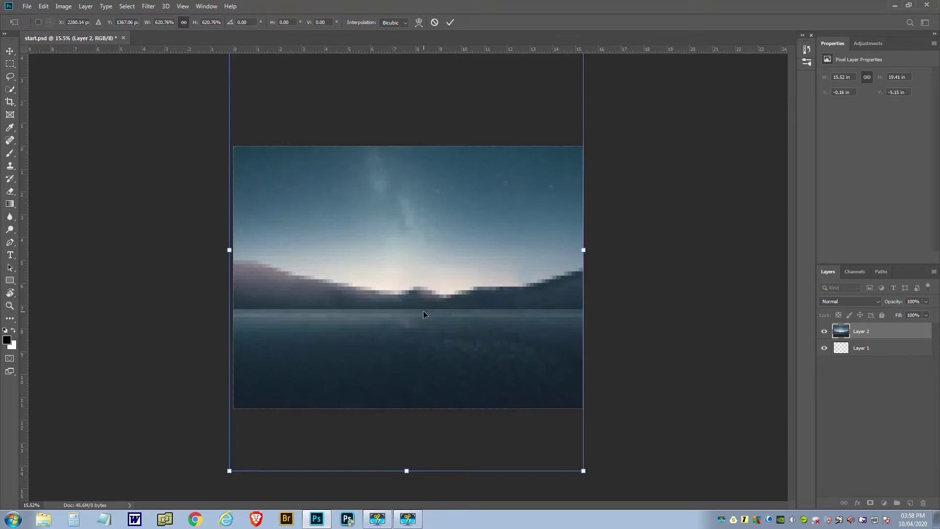
{"action": "left_click", "coordinate": [451, 23]}
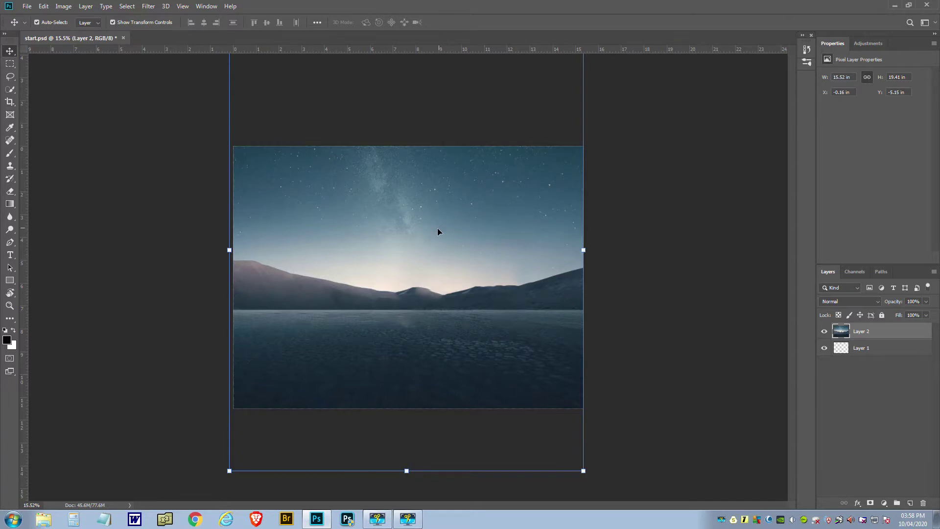
{"action": "scroll", "coordinate": [438, 232], "scroll_direction": "up", "scroll_amount": 3}
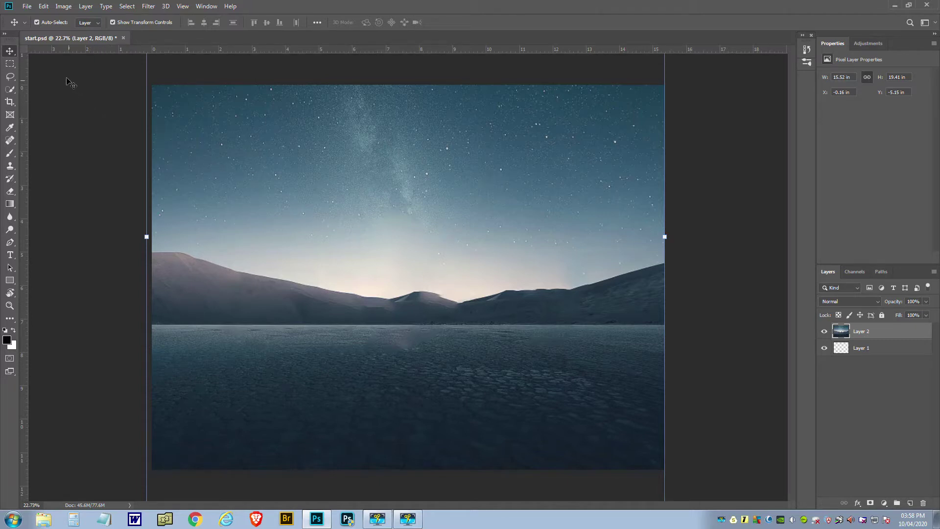
Open the 02 clouds.jpg photo
{"action": "left_click", "coordinate": [28, 6]}
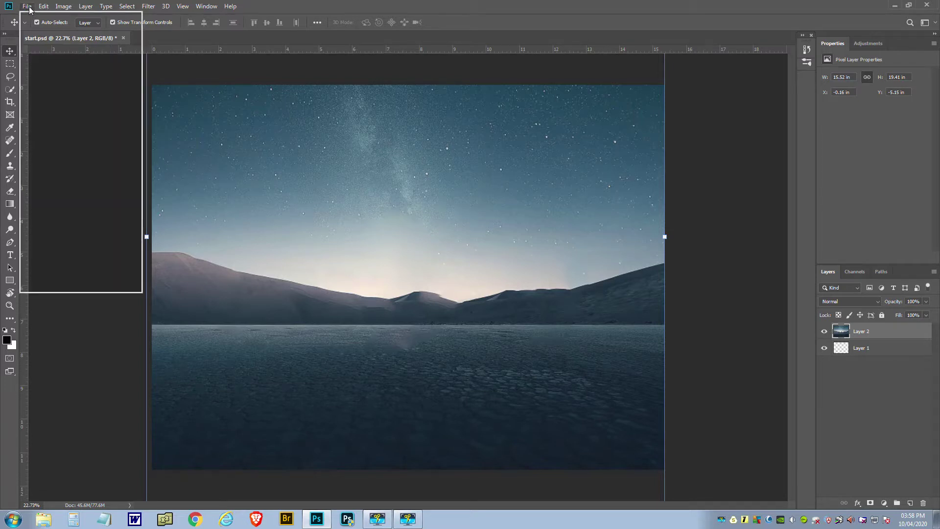
{"action": "left_click", "coordinate": [37, 27]}
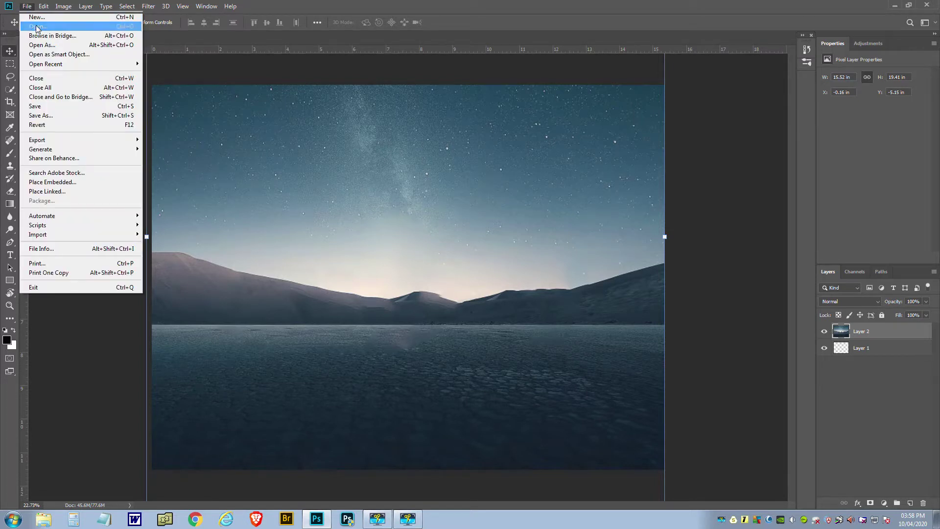
{"action": "double_click", "coordinate": [204, 86]}
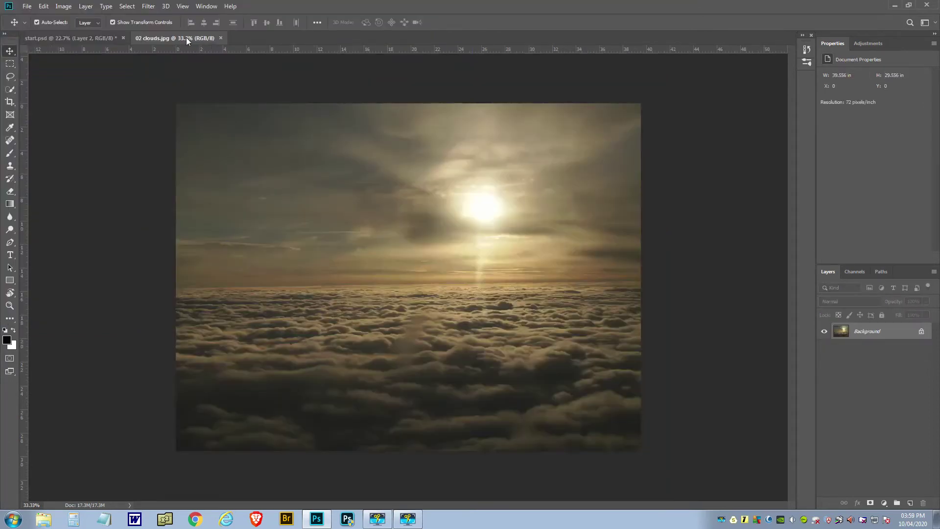
Copy the clouds into start.psd as Layer 3, close the source, and scale them to 162.09%
{"action": "left_click_drag", "start_coordinate": [187, 37], "coordinate": [218, 433]}
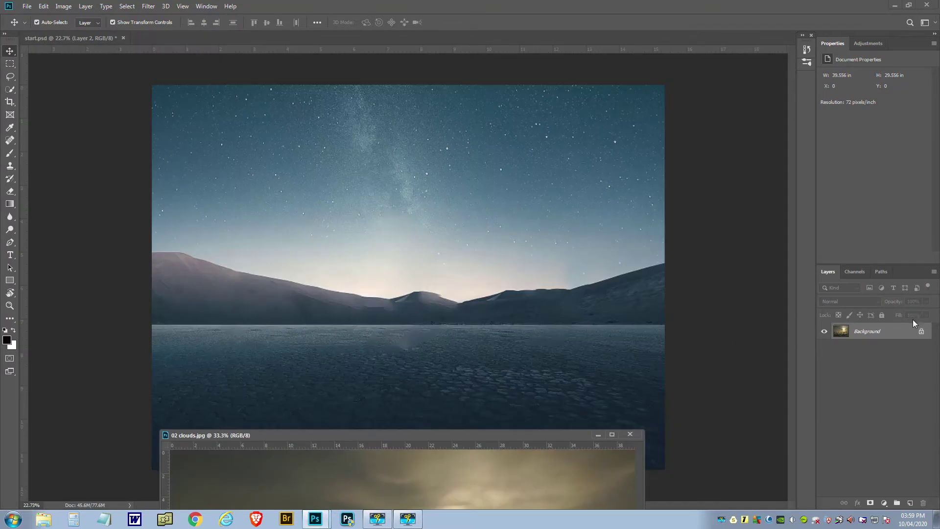
{"action": "left_click_drag", "start_coordinate": [881, 333], "coordinate": [433, 307]}
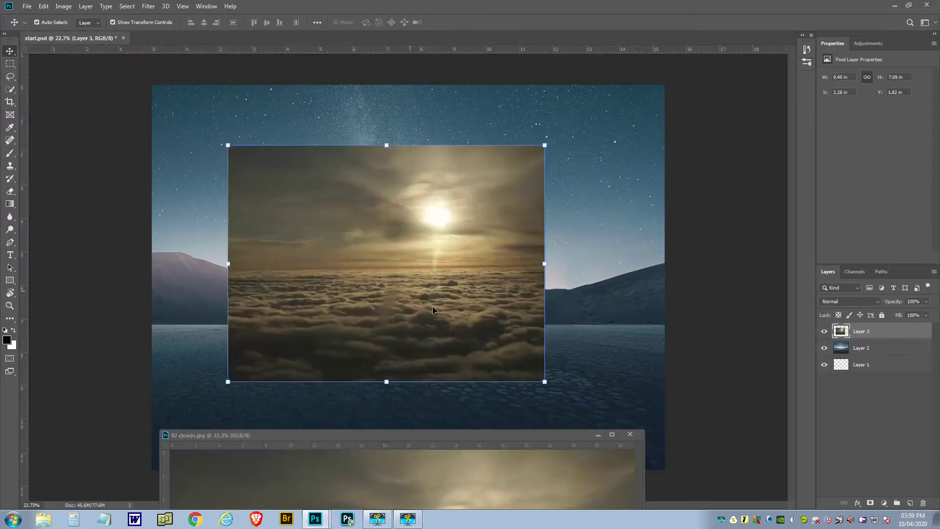
{"action": "left_click", "coordinate": [630, 434]}
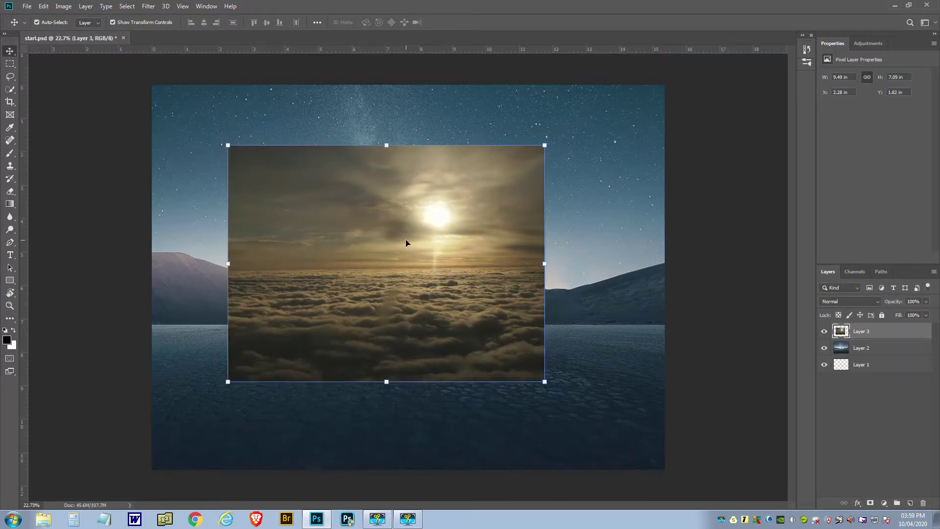
{"action": "left_click_drag", "start_coordinate": [406, 243], "coordinate": [330, 325]}
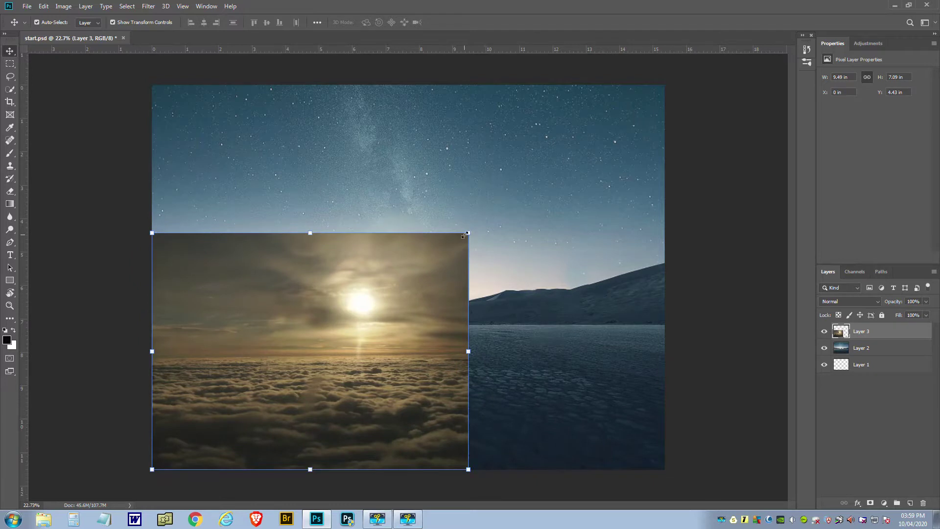
{"action": "left_click_drag", "start_coordinate": [468, 234], "coordinate": [668, 92]}
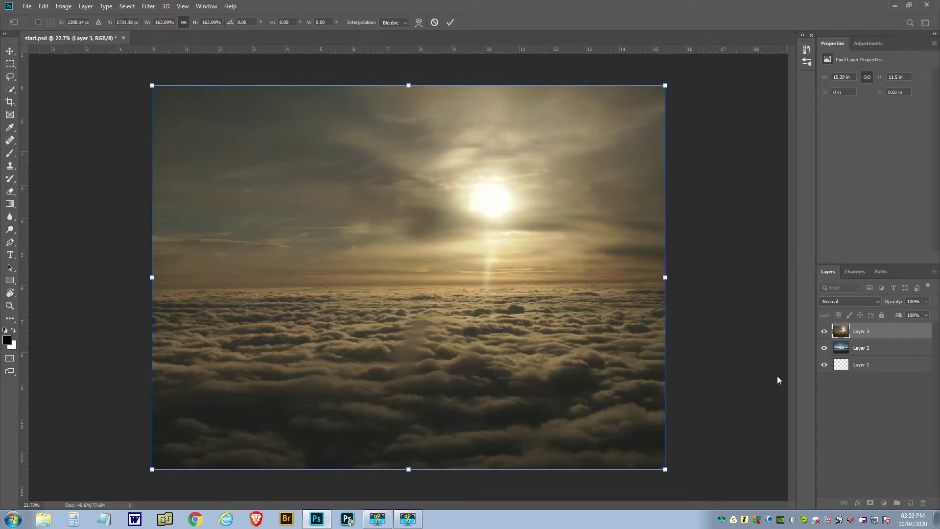
Commit the clouds scale, add a layer mask, and drag a short black-to-white gradient at the horizon
{"action": "left_click", "coordinate": [450, 22]}
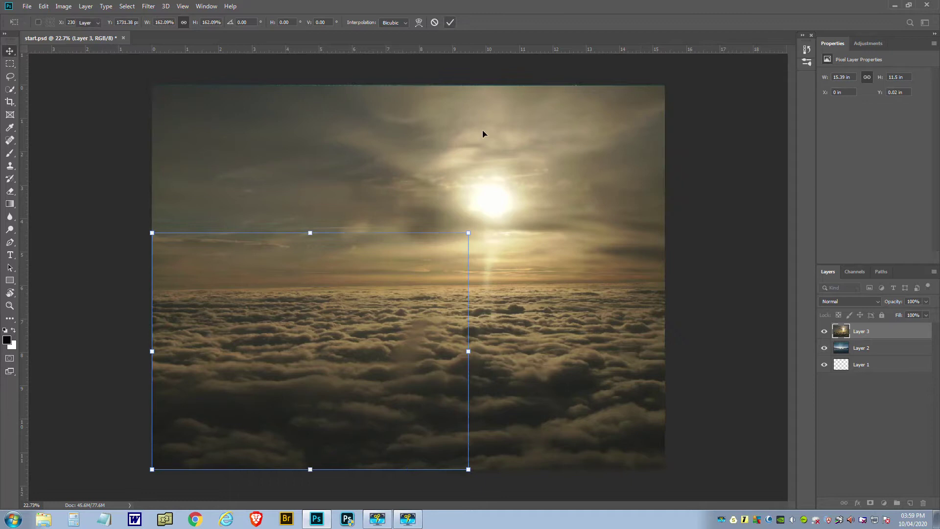
{"action": "left_click", "coordinate": [871, 503]}
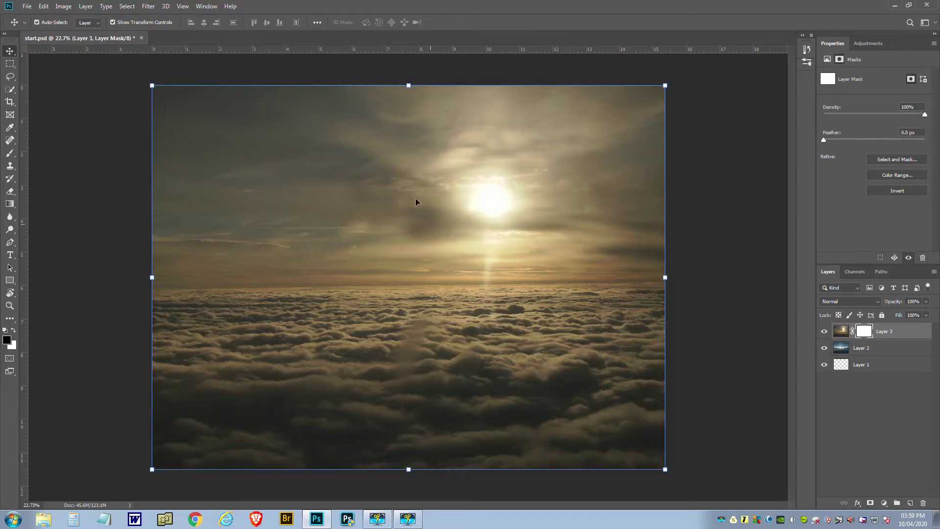
{"action": "left_click", "coordinate": [10, 204]}
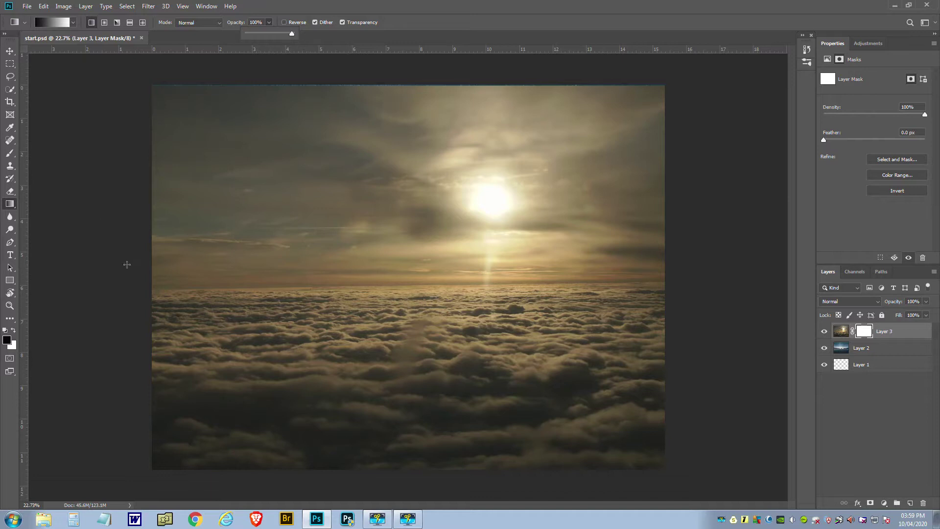
{"action": "left_click", "coordinate": [192, 294]}
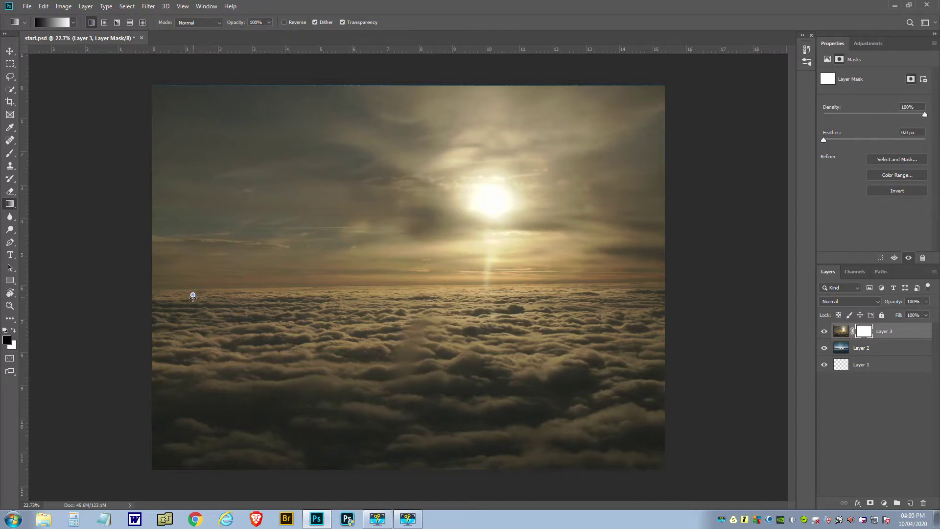
{"action": "left_click_drag", "start_coordinate": [193, 296], "coordinate": [193, 298]}
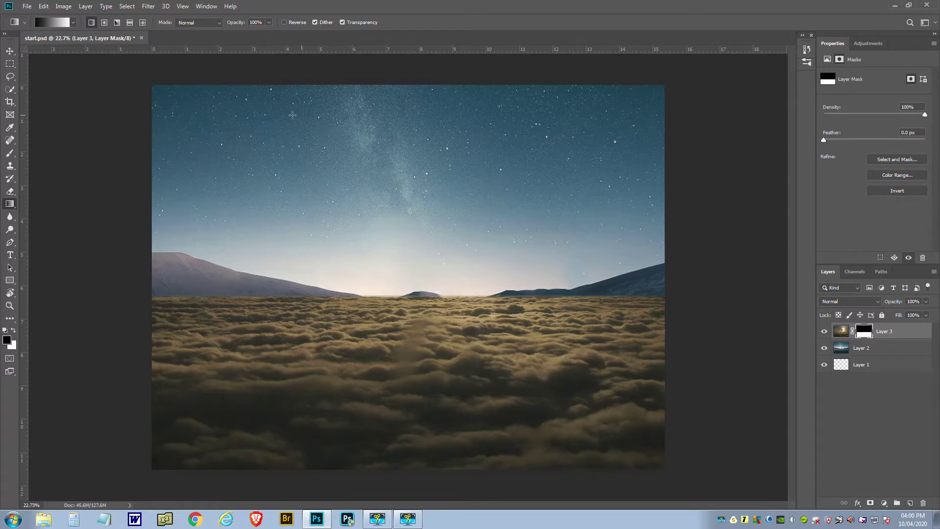
{"action": "left_click", "coordinate": [10, 51]}
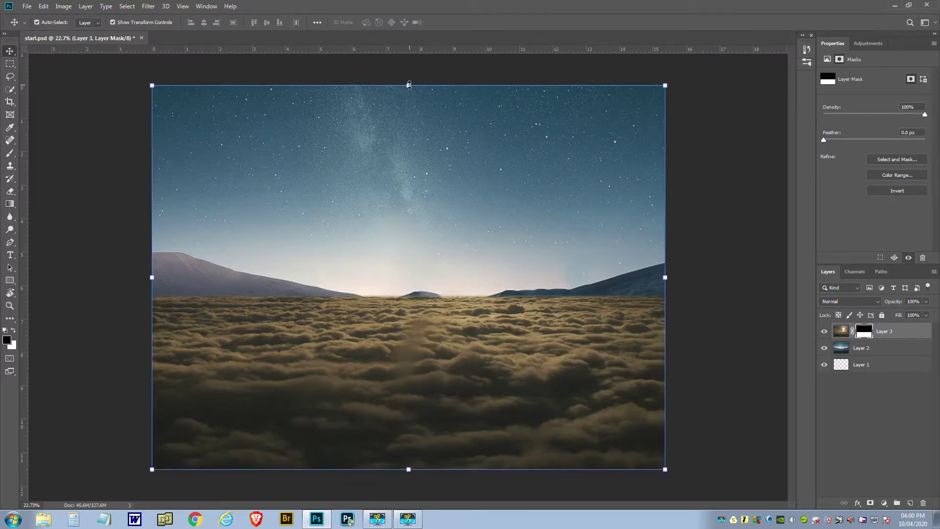
Drag the clouds layer's top-centre handle down and commit the squash
{"action": "left_click_drag", "start_coordinate": [409, 87], "coordinate": [405, 144]}
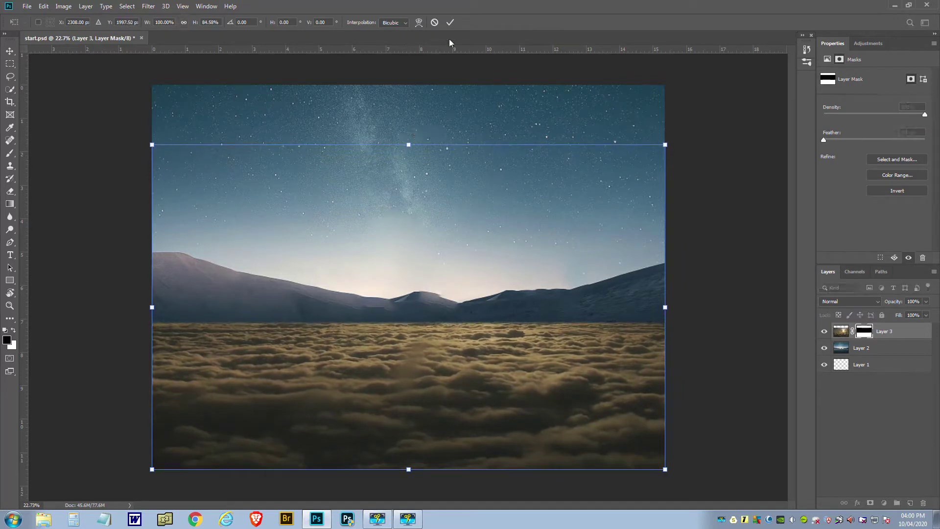
{"action": "left_click", "coordinate": [450, 22]}
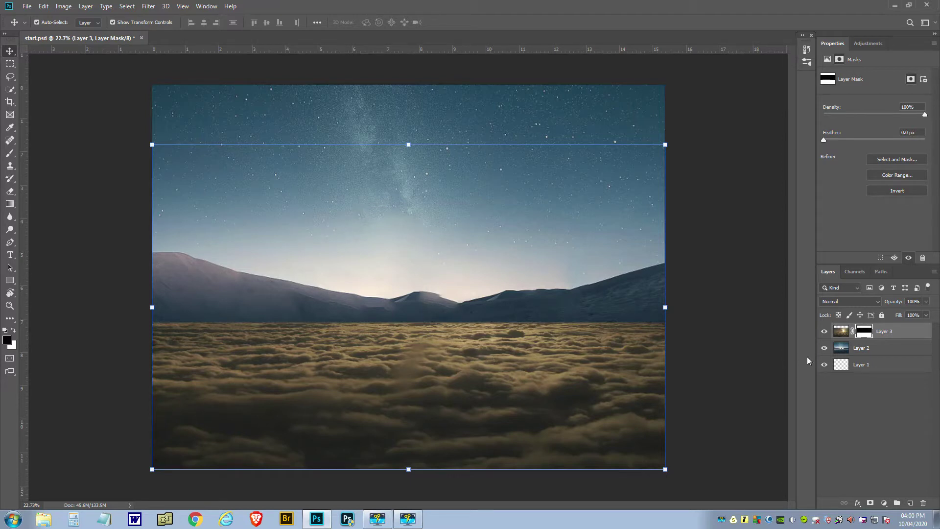
Add a Color Balance layer clipped to the clouds with midtones Cyan/Red -69 and Yellow/Blue +70
{"action": "left_click", "coordinate": [884, 504]}
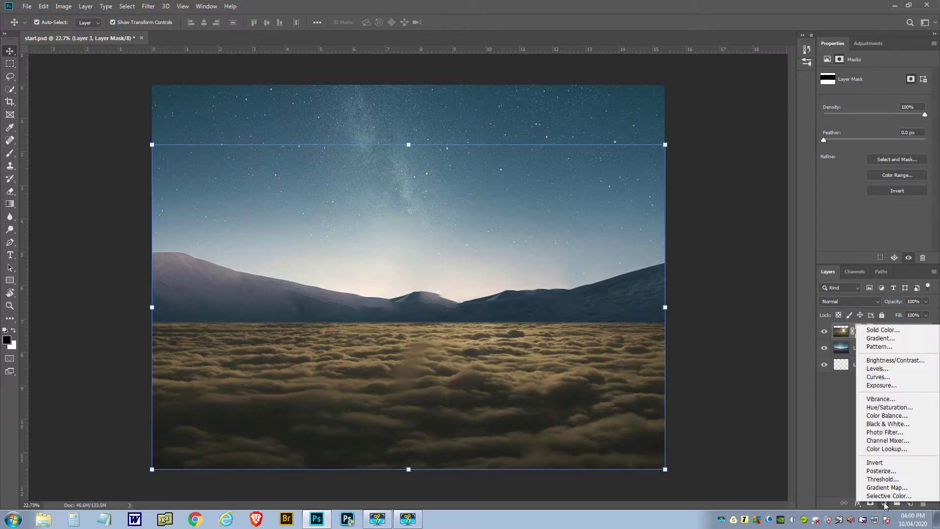
{"action": "left_click", "coordinate": [887, 416]}
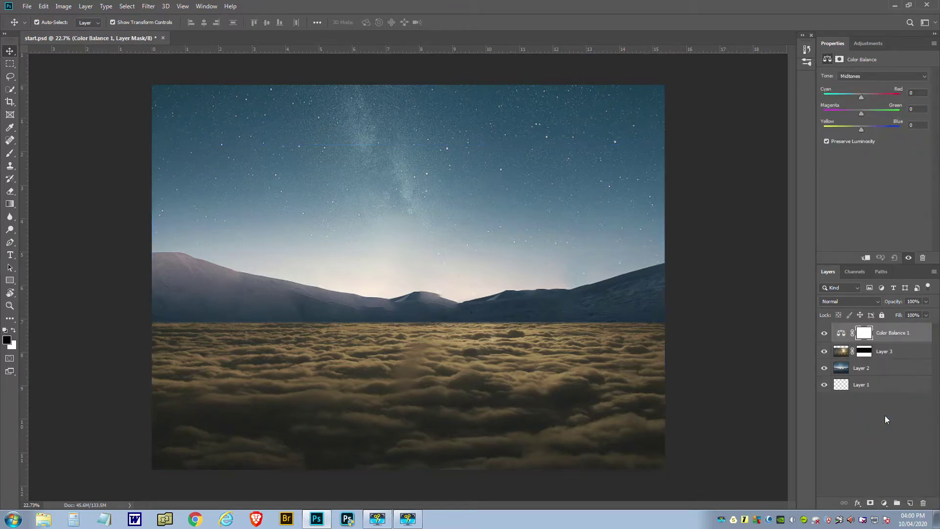
{"action": "left_click", "coordinate": [845, 342], "text": "alt"}
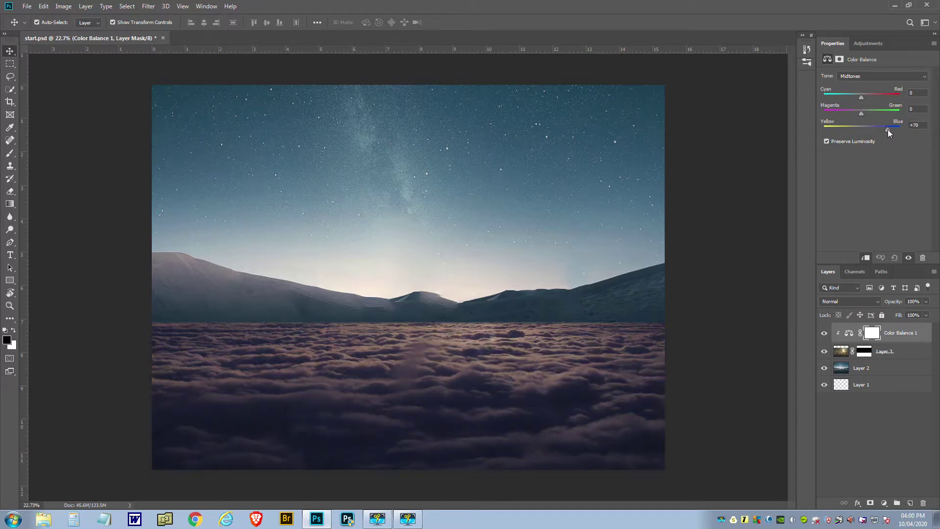
{"action": "left_click", "coordinate": [861, 97]}
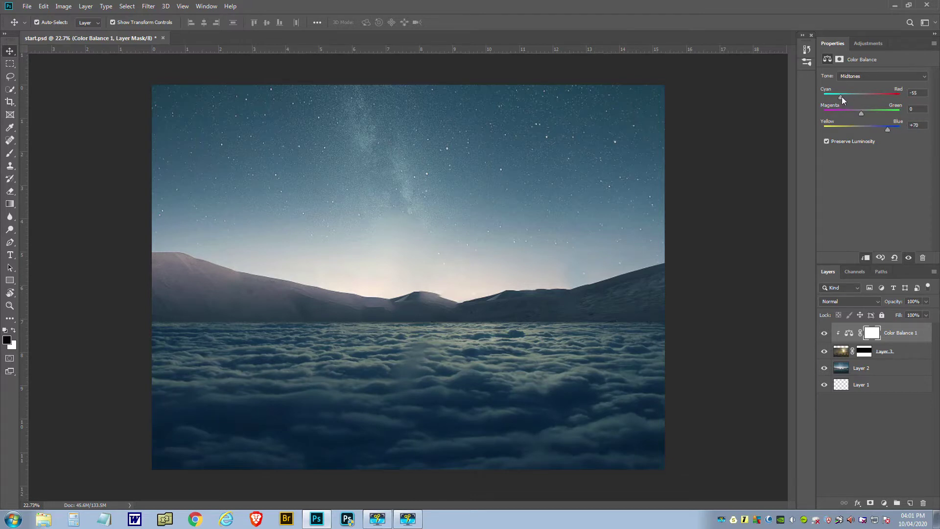
{"action": "left_click_drag", "start_coordinate": [843, 97], "coordinate": [835, 97]}
{"action": "left_click", "coordinate": [885, 504]}
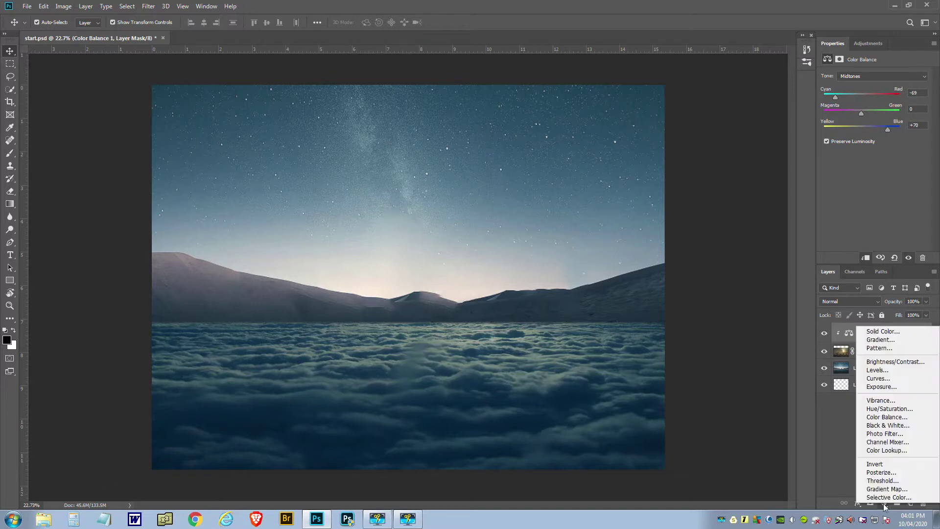
Add a Hue/Saturation layer clipped to the clouds with Lightness -32
{"action": "left_click", "coordinate": [886, 410]}
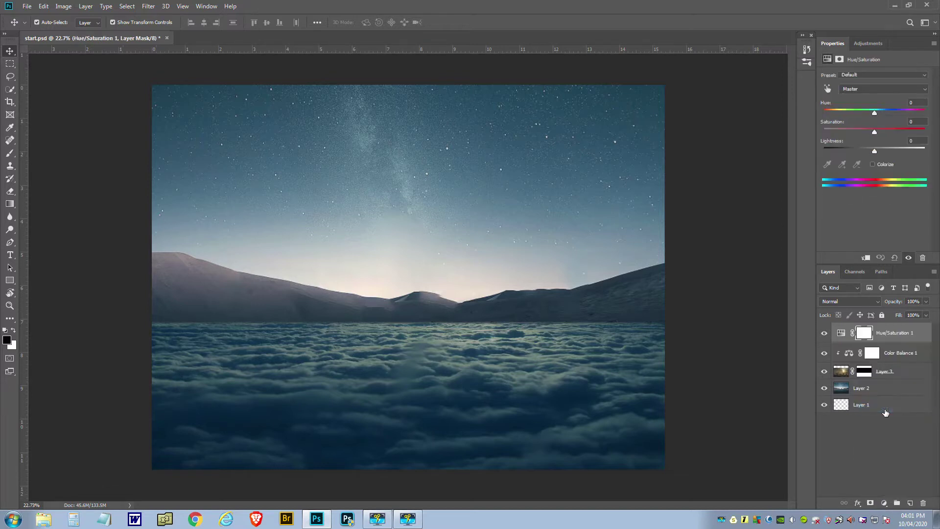
{"action": "left_click", "coordinate": [845, 341], "text": "alt"}
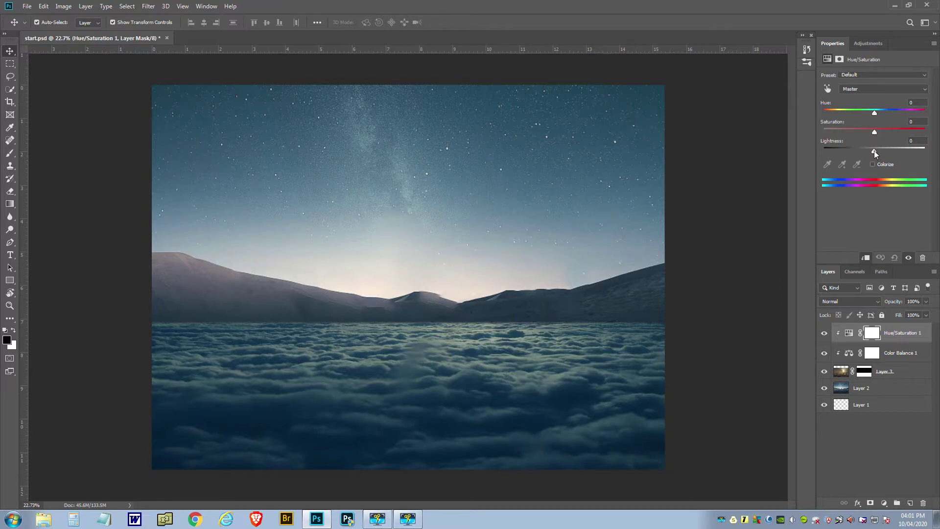
{"action": "left_click_drag", "start_coordinate": [875, 151], "coordinate": [866, 150]}
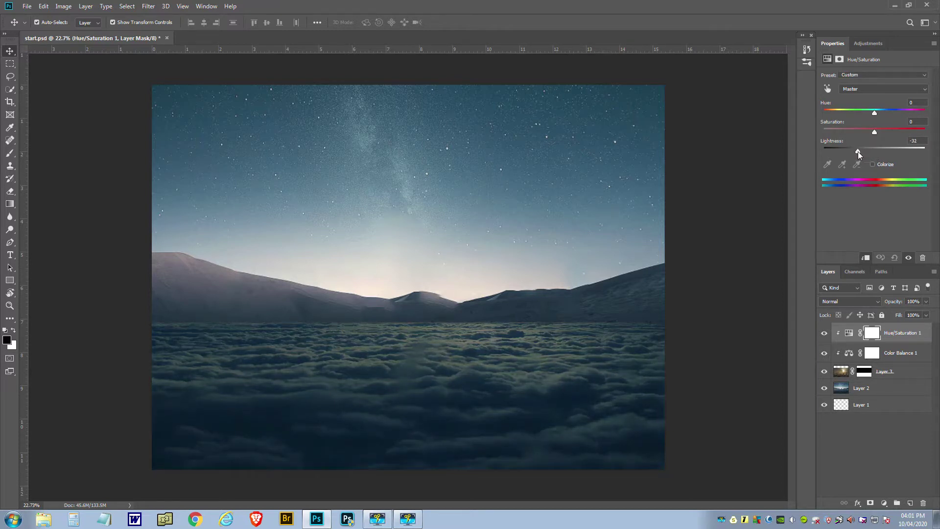
{"action": "key", "text": "ctrl+plus"}
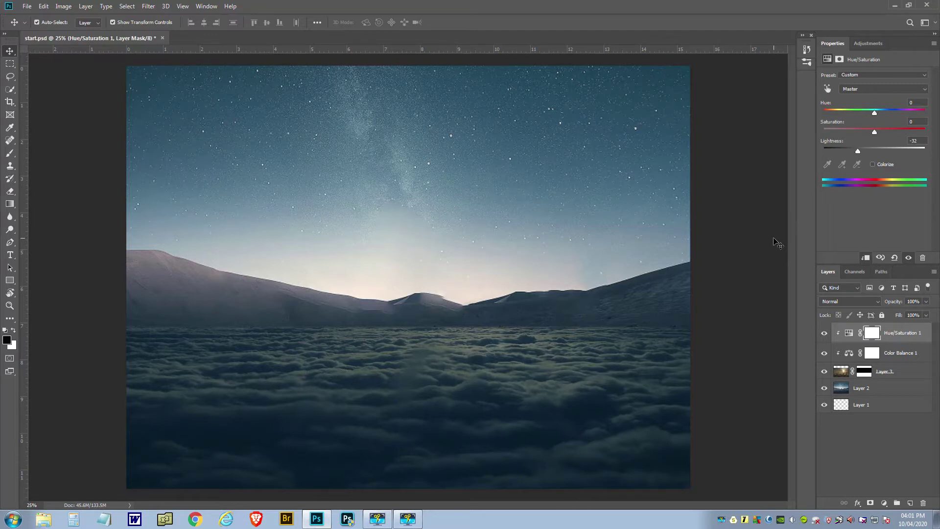
Open 03 jetty.png, drag its Layer 1 into start.psd as Layer 4, and close jetty.png
{"action": "left_click", "coordinate": [30, 8]}
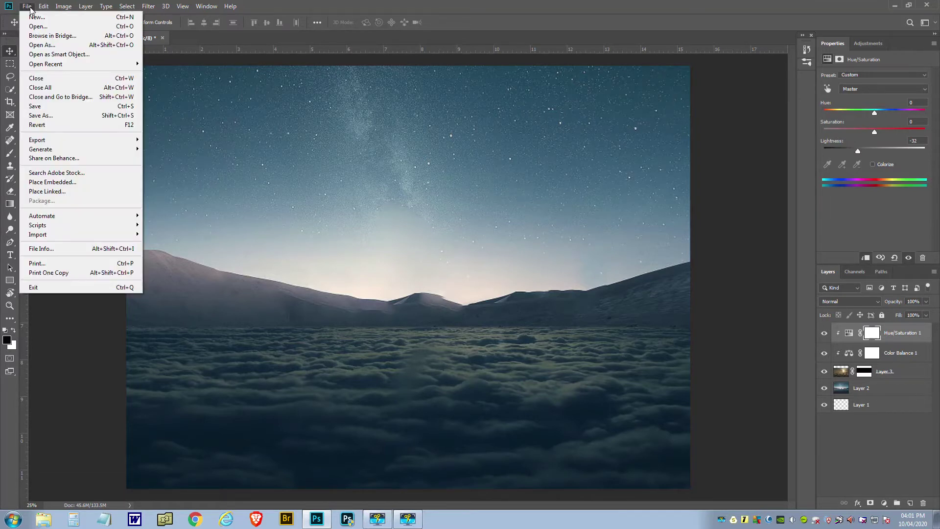
{"action": "left_click", "coordinate": [36, 27]}
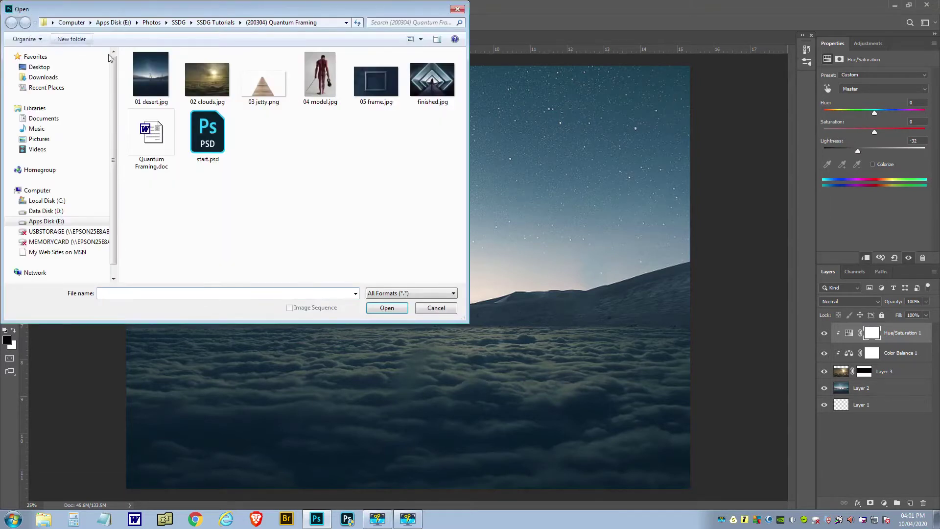
{"action": "double_click", "coordinate": [265, 90]}
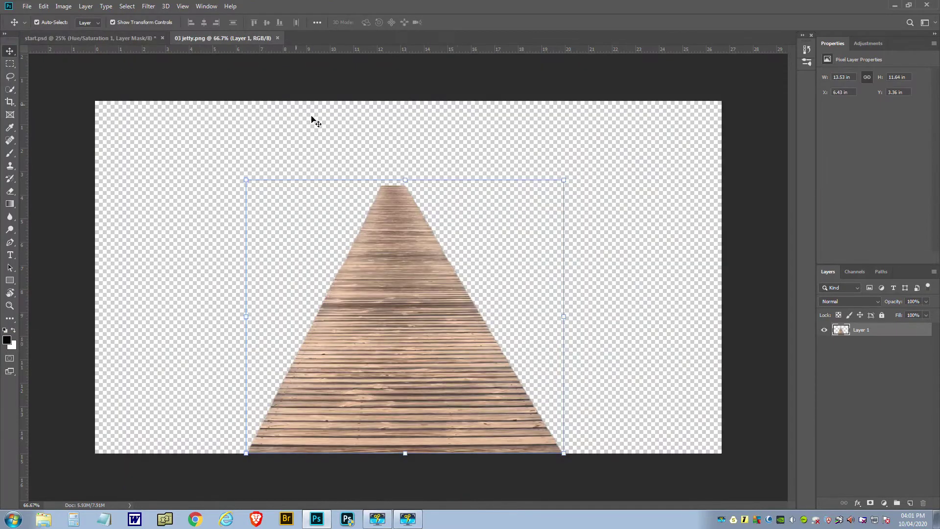
{"action": "left_click_drag", "start_coordinate": [254, 37], "coordinate": [275, 434]}
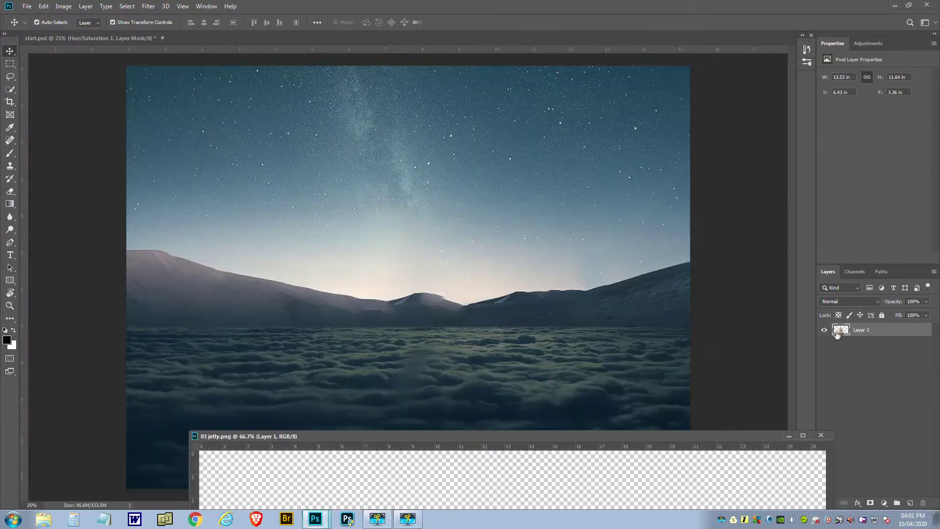
{"action": "left_click_drag", "start_coordinate": [888, 330], "coordinate": [426, 311]}
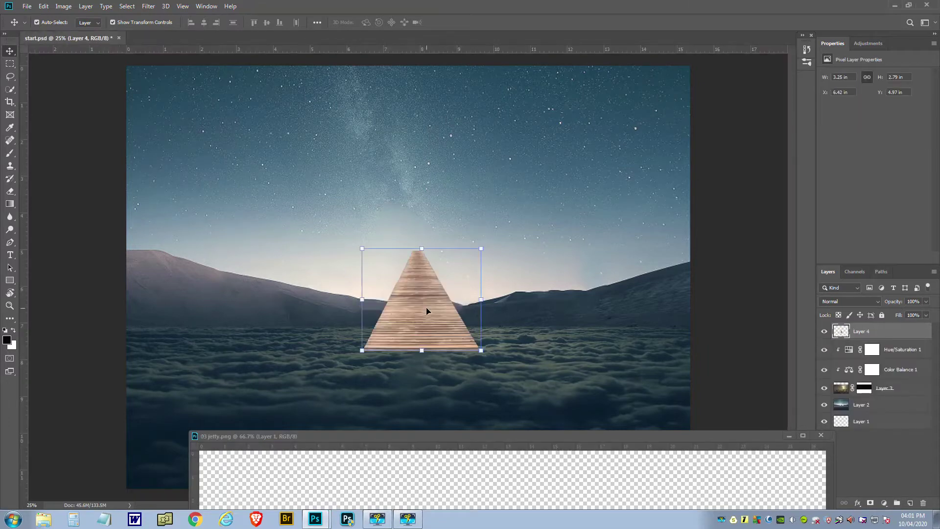
{"action": "left_click", "coordinate": [820, 434]}
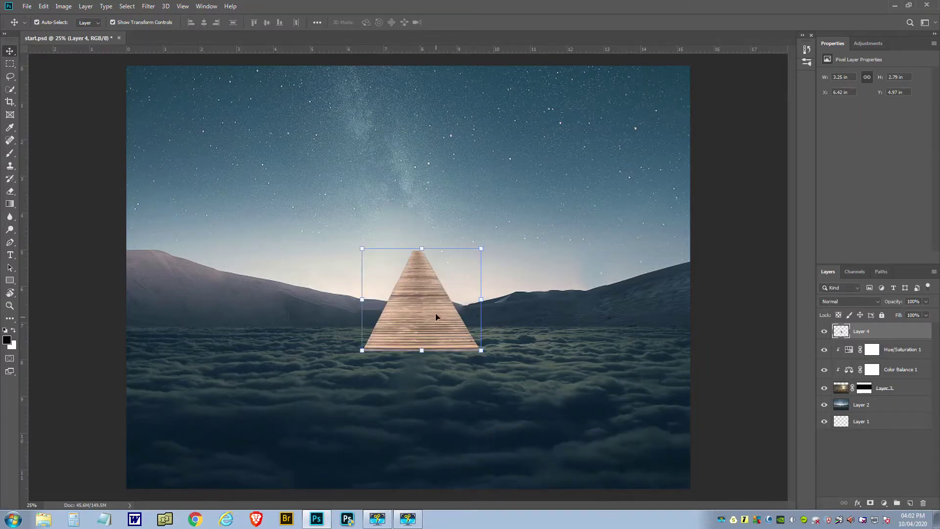
Enlarge the jetty layer and reposition it on the clouds with Free Transform
{"action": "key", "text": "ctrl+t"}
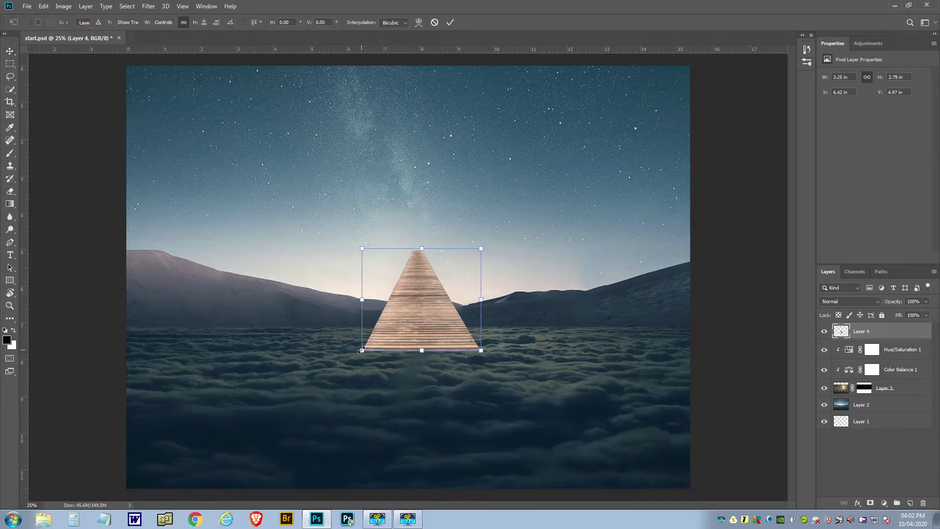
{"action": "left_click_drag", "start_coordinate": [362, 350], "coordinate": [213, 505]}
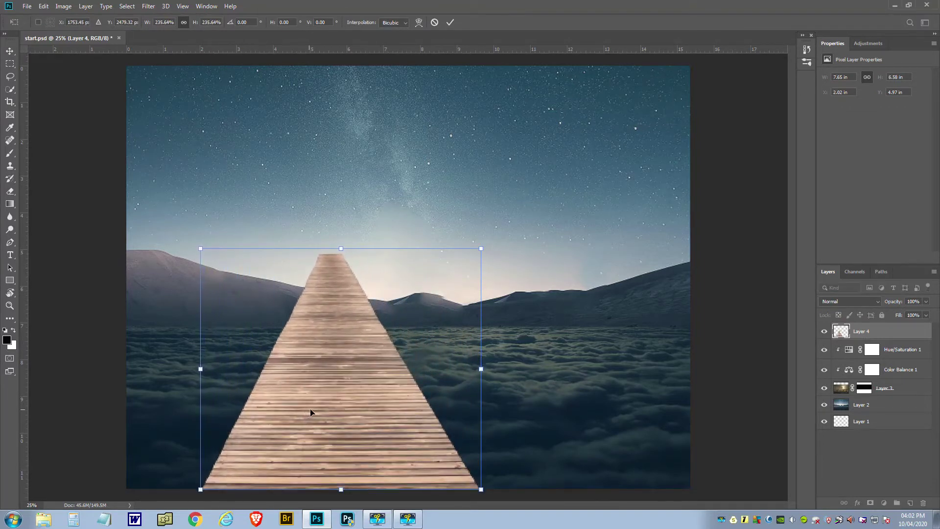
{"action": "left_click_drag", "start_coordinate": [311, 412], "coordinate": [393, 409]}
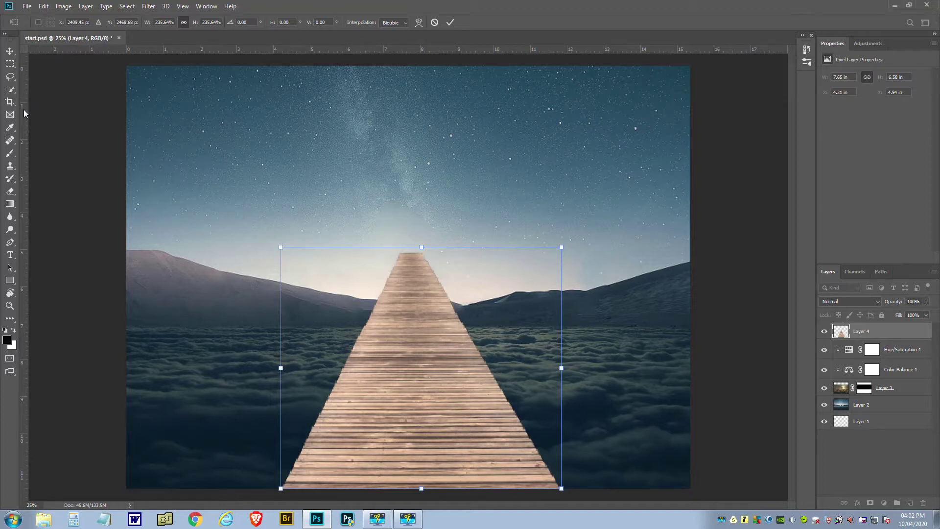
{"action": "key", "text": "Return"}
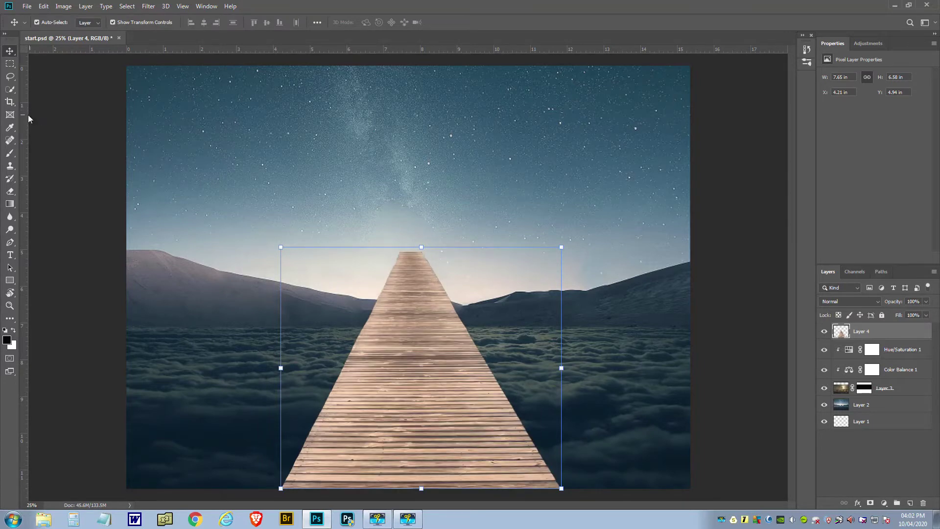
Add a vertical centre guide and squash the jetty to 68% height to meet the horizon
{"action": "left_click_drag", "start_coordinate": [23, 120], "coordinate": [406, 95]}
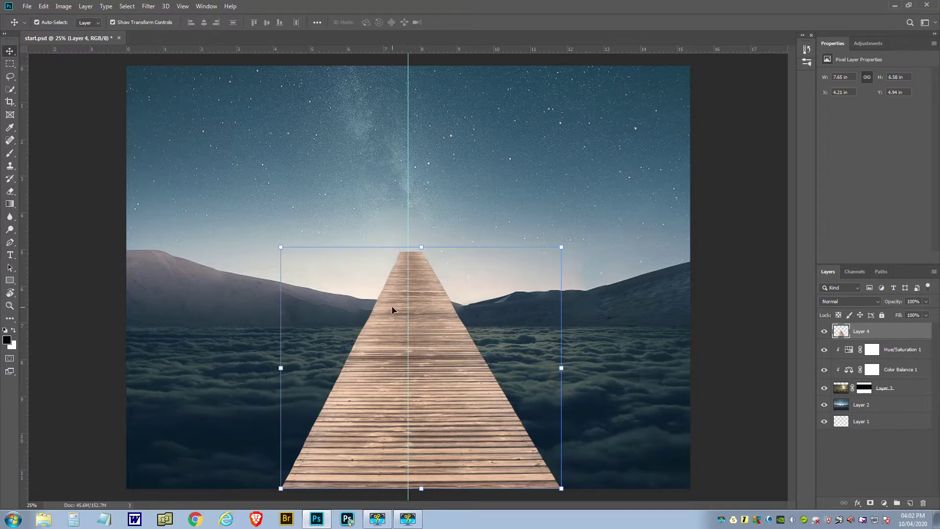
{"action": "left_click", "coordinate": [422, 246]}
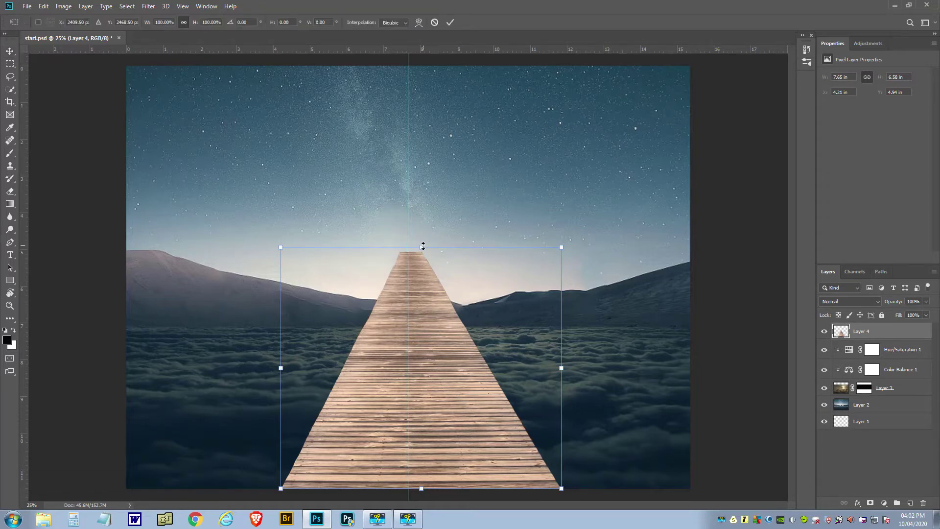
{"action": "left_click_drag", "start_coordinate": [423, 246], "coordinate": [423, 323]}
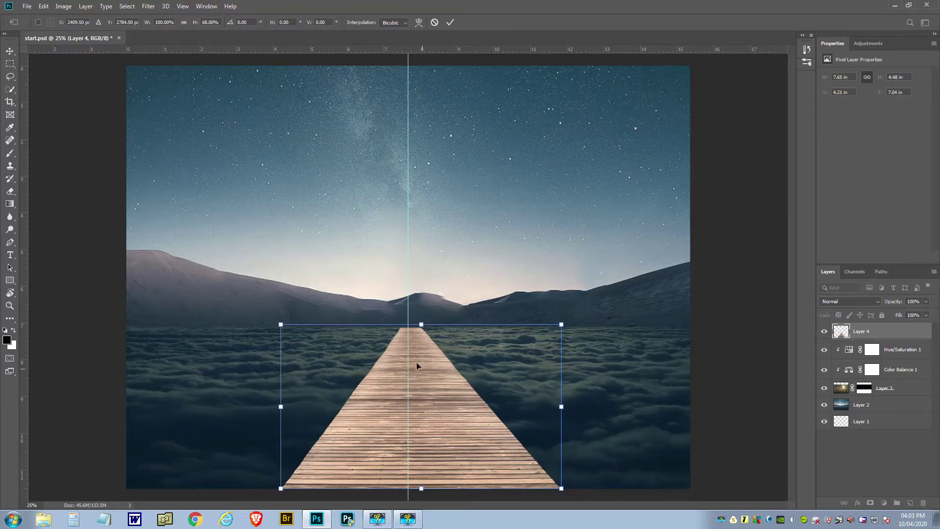
{"action": "left_click", "coordinate": [450, 23]}
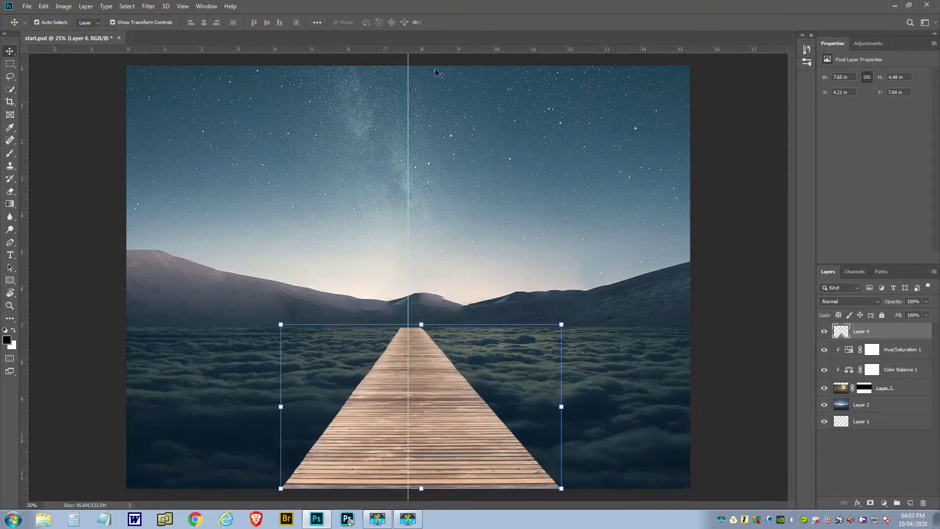
Perspective-transform the jetty so its far end narrows to a point, then align it to the centre guide
{"action": "left_click", "coordinate": [44, 6]}
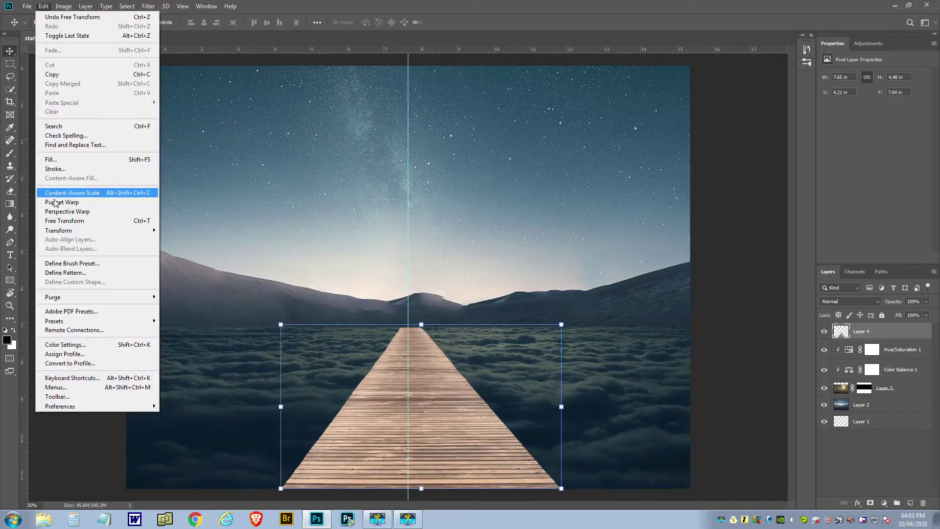
{"action": "mouse_move", "coordinate": [59, 230]}
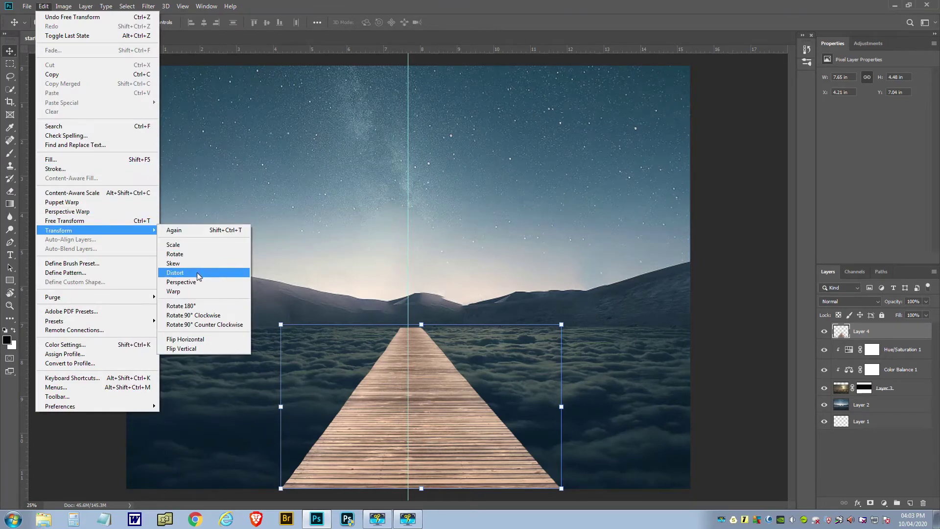
{"action": "left_click", "coordinate": [192, 282]}
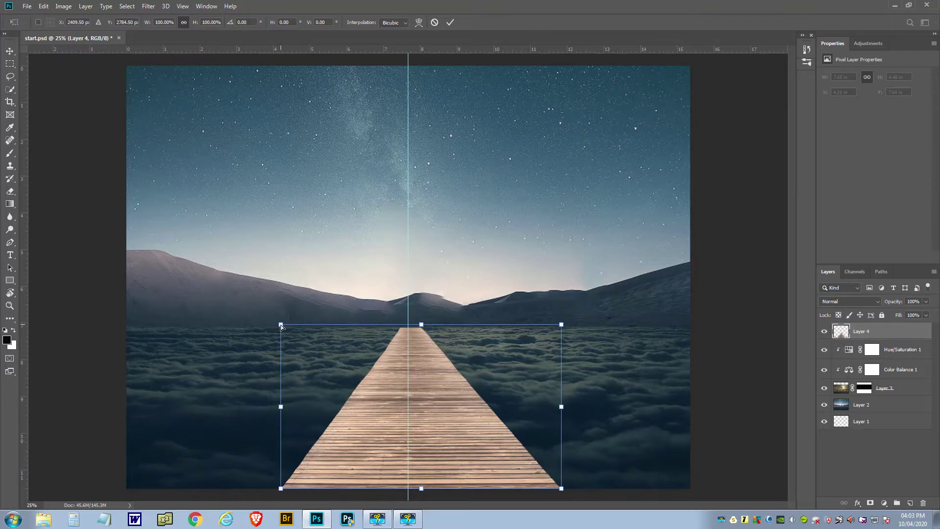
{"action": "left_click_drag", "start_coordinate": [282, 325], "coordinate": [364, 327]}
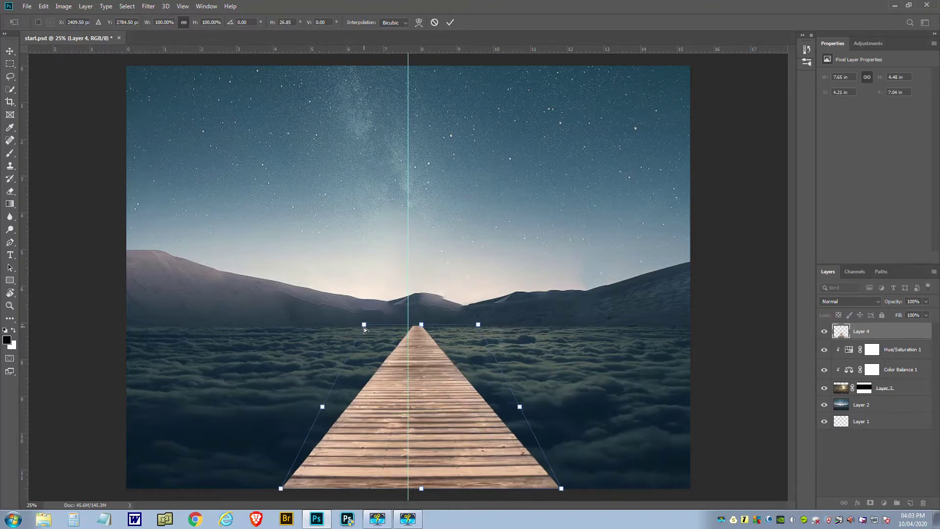
{"action": "left_click", "coordinate": [451, 23]}
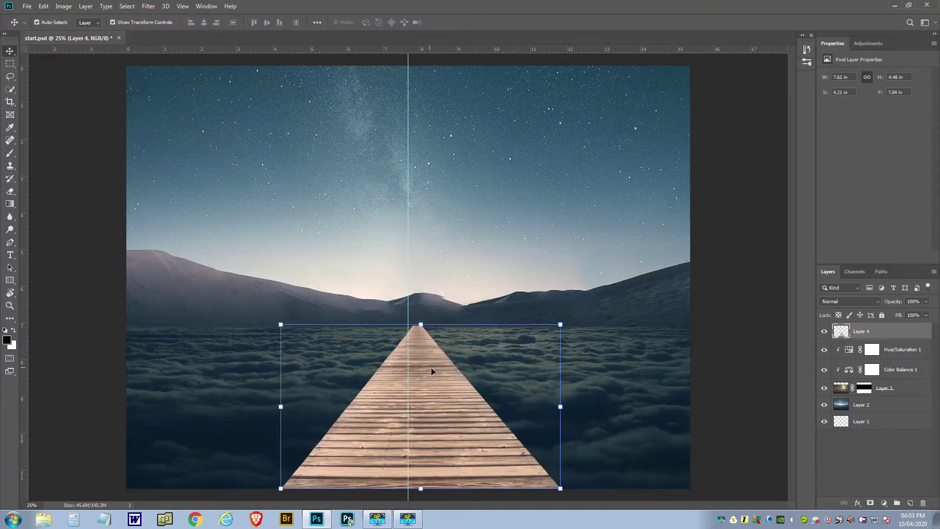
{"action": "left_click_drag", "start_coordinate": [451, 391], "coordinate": [443, 393]}
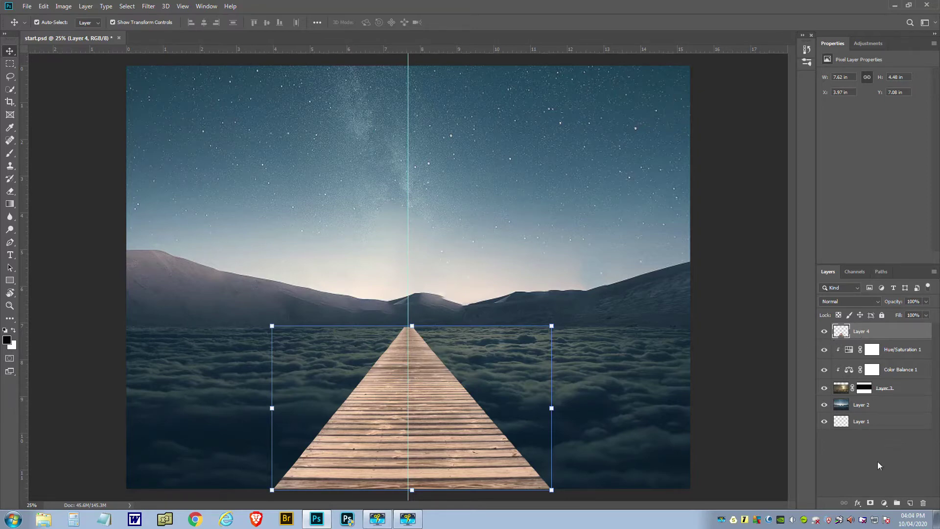
Add a Color Balance layer clipped to Layer 4 with midtones Cyan -56 and Blue +74
{"action": "left_click", "coordinate": [885, 503]}
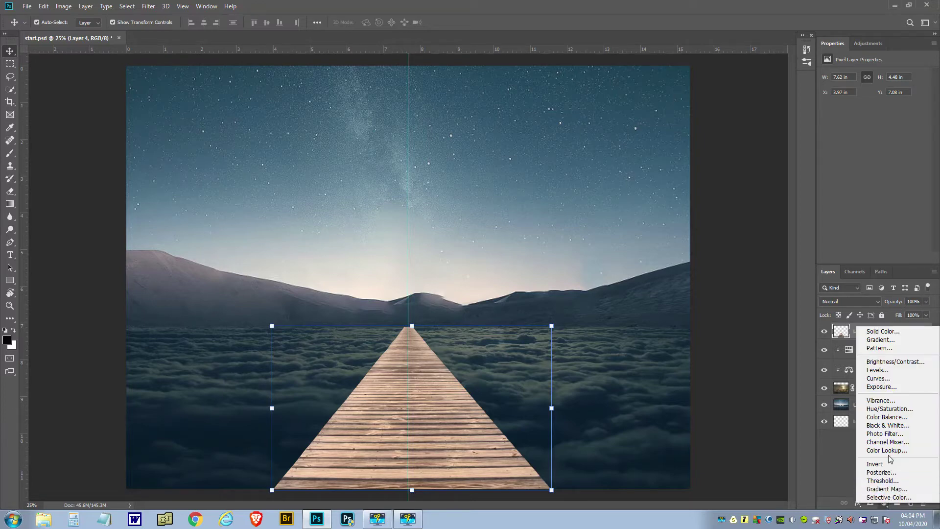
{"action": "left_click", "coordinate": [890, 417]}
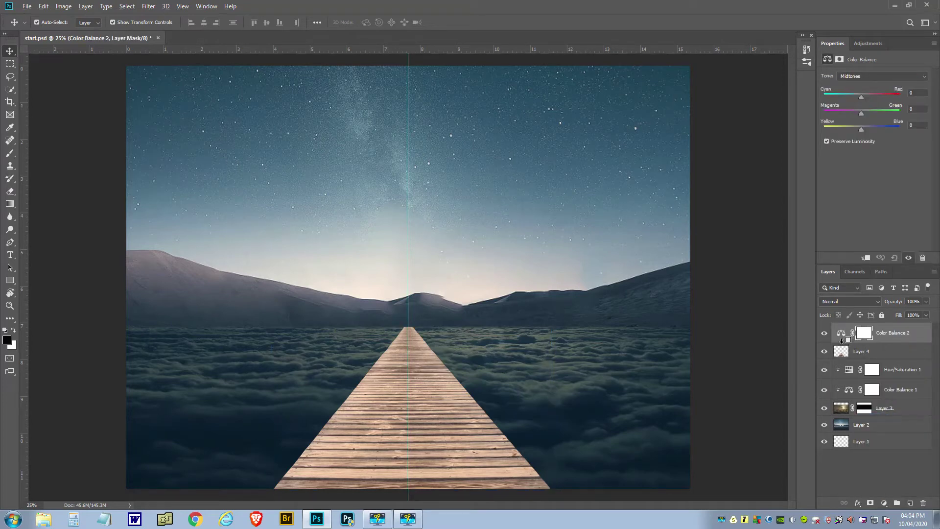
{"action": "left_click", "coordinate": [842, 342], "text": "alt"}
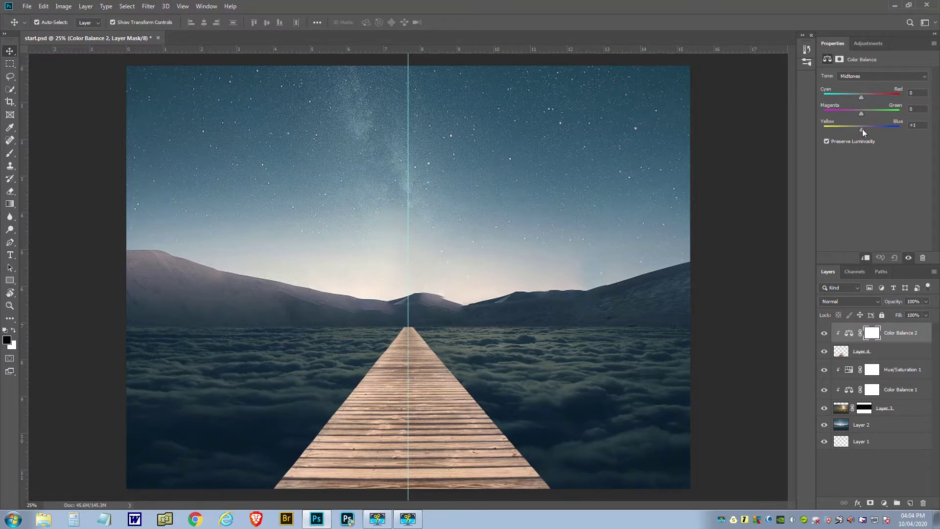
{"action": "left_click_drag", "start_coordinate": [862, 128], "coordinate": [889, 127]}
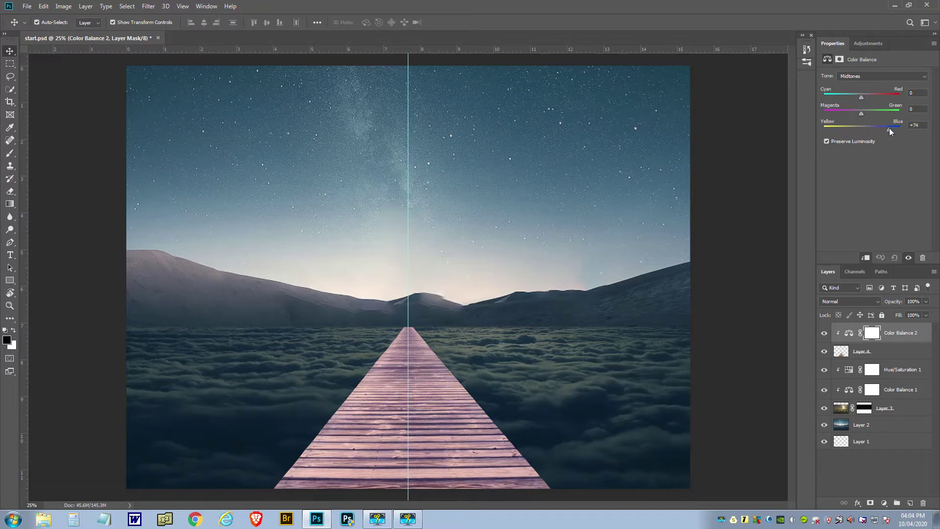
{"action": "left_click_drag", "start_coordinate": [861, 99], "coordinate": [857, 101]}
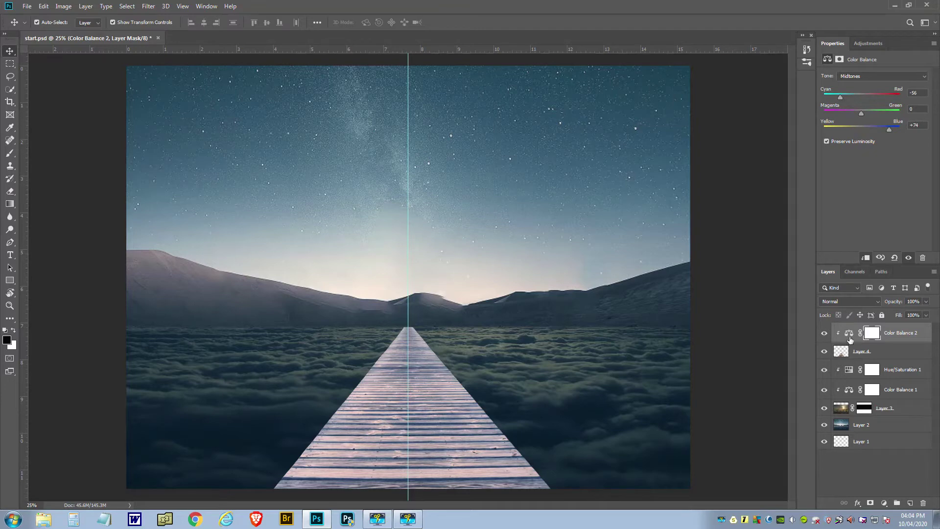
{"action": "left_click", "coordinate": [885, 504]}
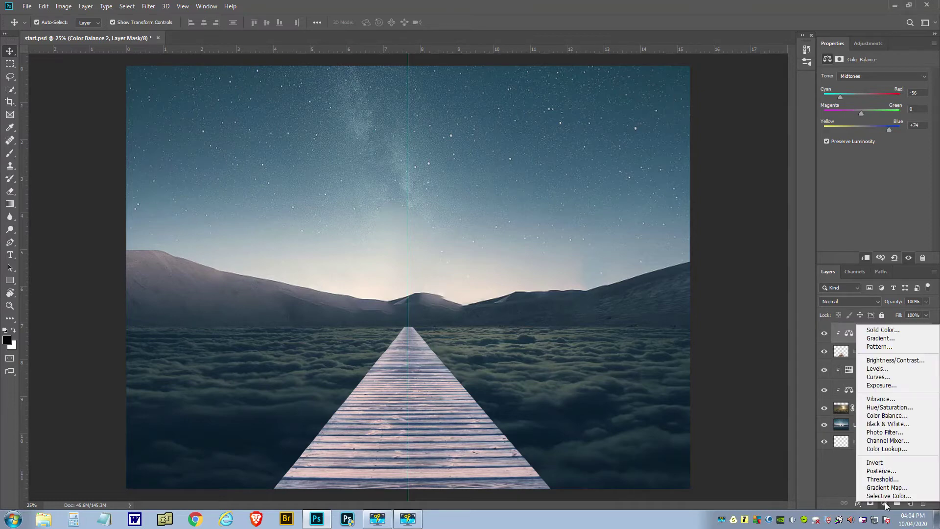
Add a Hue/Saturation layer clipped to the jetty with Lightness at -52
{"action": "left_click", "coordinate": [879, 408]}
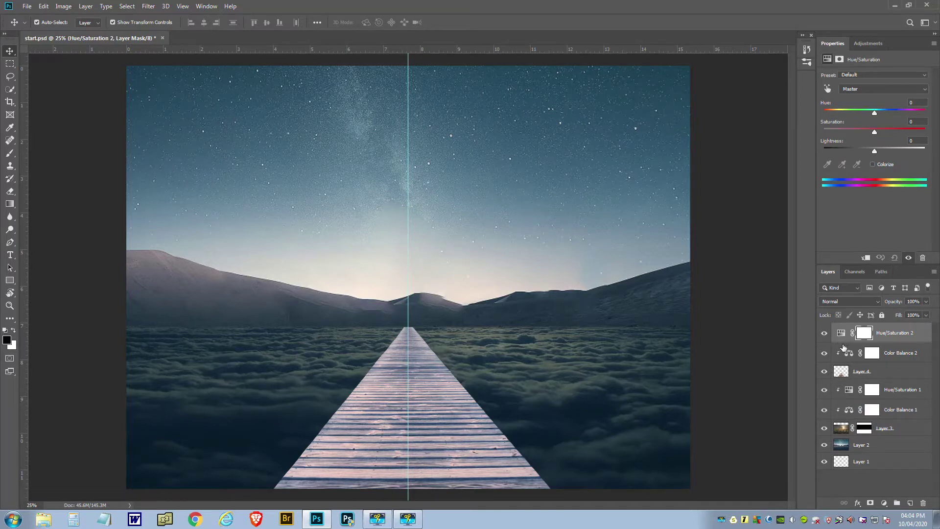
{"action": "key", "text": "super"}
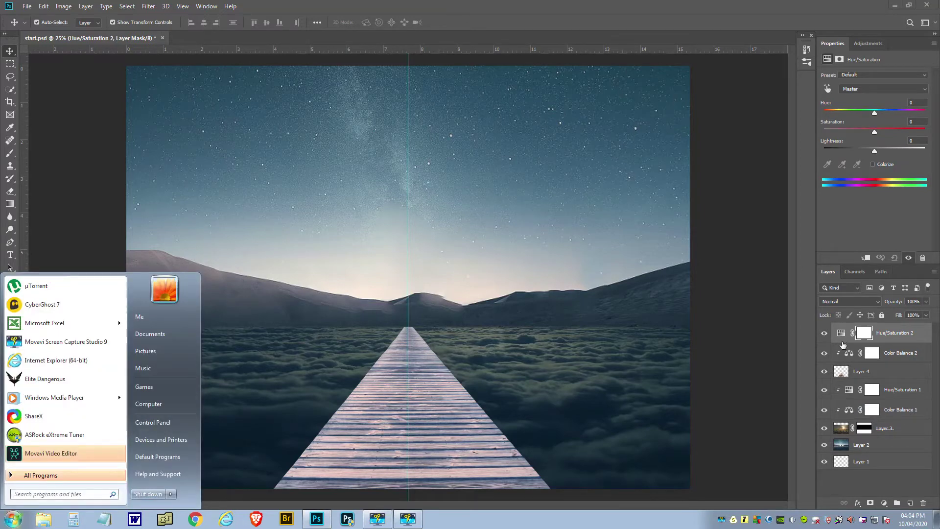
{"action": "left_click", "coordinate": [221, 503]}
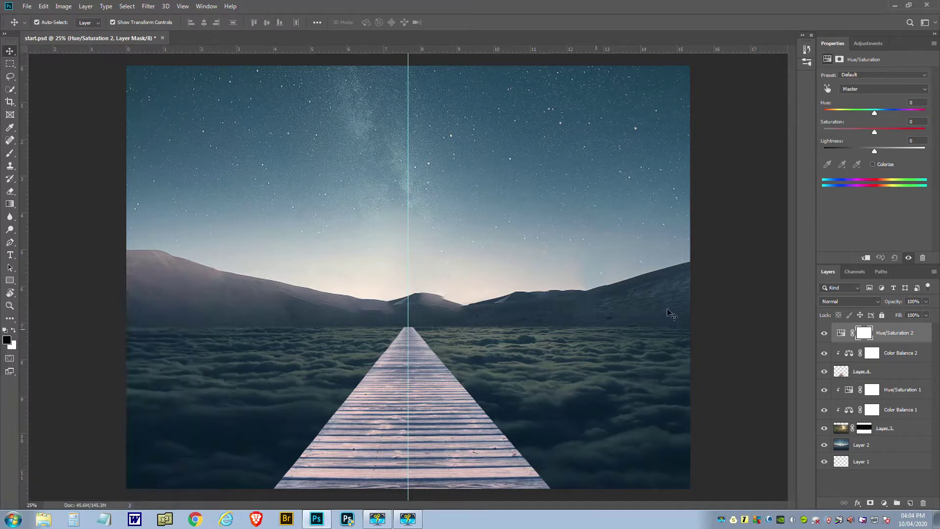
{"action": "left_click_drag", "start_coordinate": [853, 332], "coordinate": [844, 340]}
{"action": "left_click", "coordinate": [845, 340], "text": "alt"}
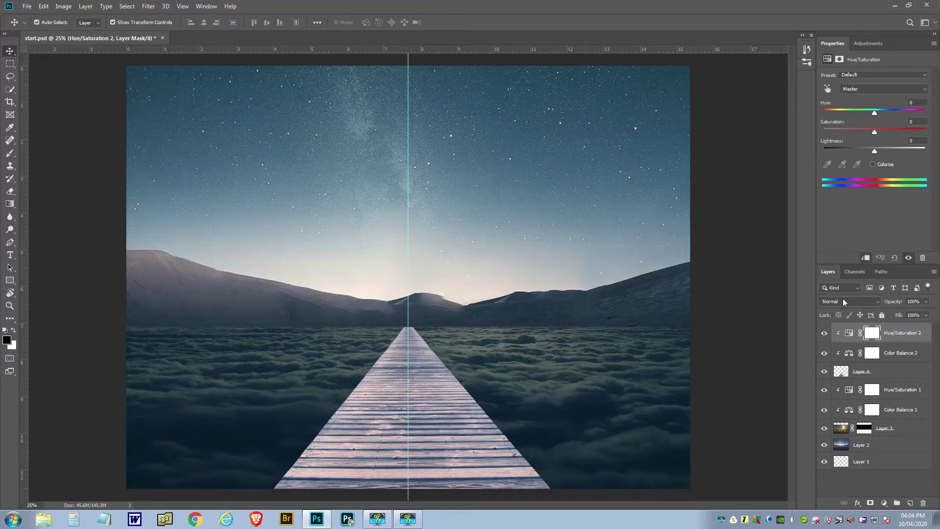
{"action": "left_click_drag", "start_coordinate": [875, 151], "coordinate": [852, 149]}
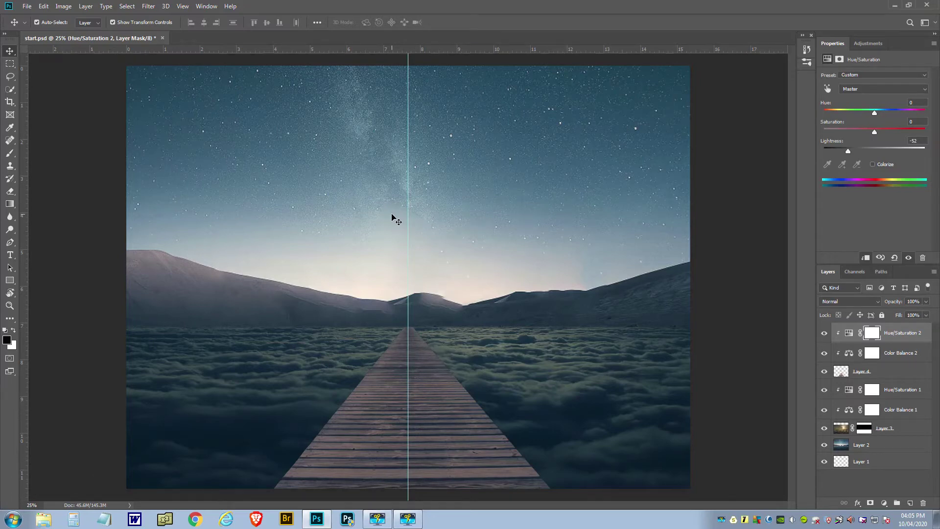
Open the 04 model.jpg photo
{"action": "left_click", "coordinate": [28, 7]}
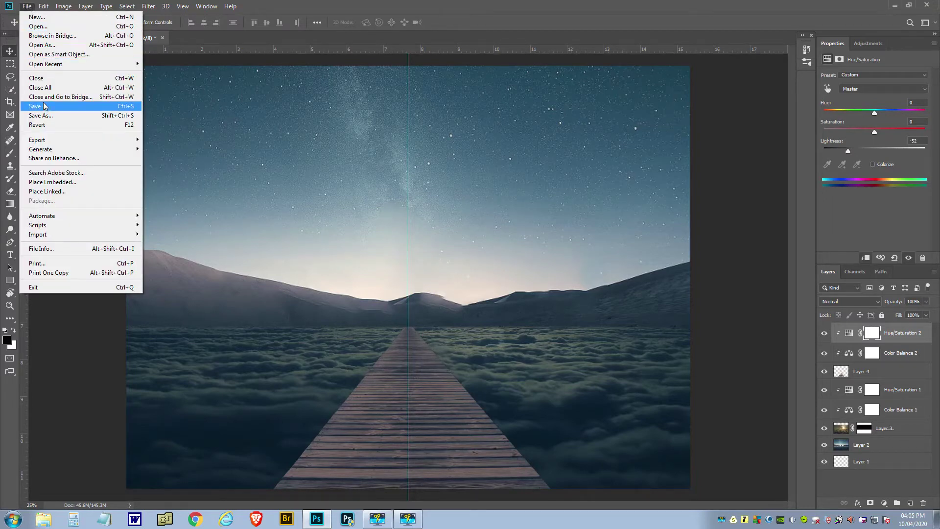
{"action": "left_click", "coordinate": [46, 27]}
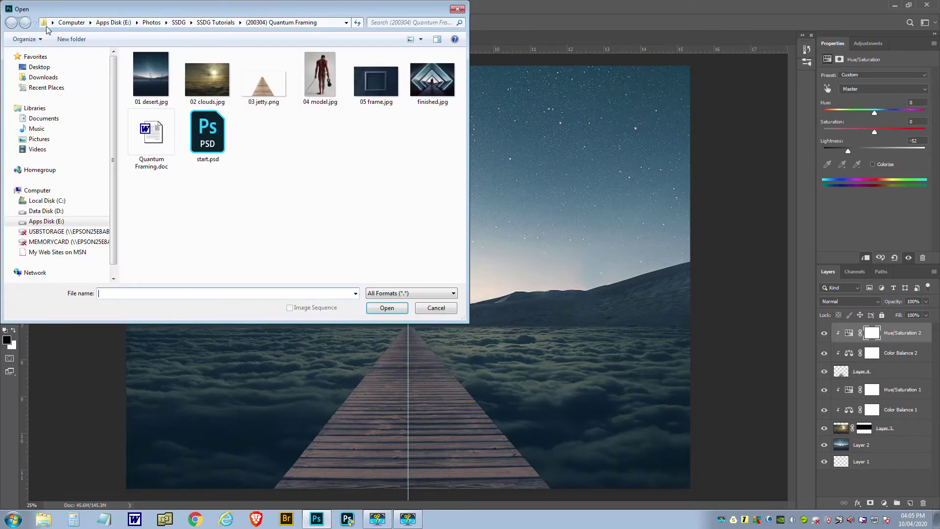
{"action": "double_click", "coordinate": [321, 88]}
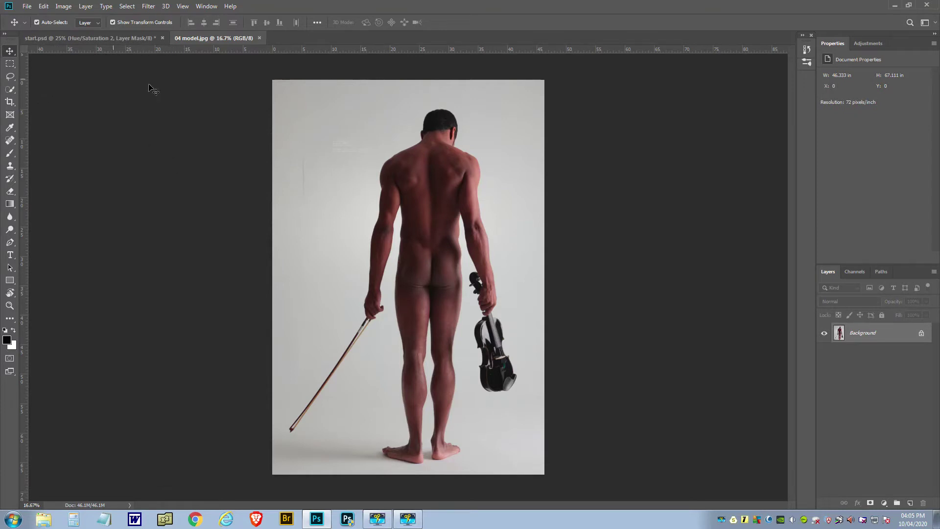
Use the Quick Selection tool's Select Subject to select the man, bow and violin
{"action": "left_click", "coordinate": [12, 90]}
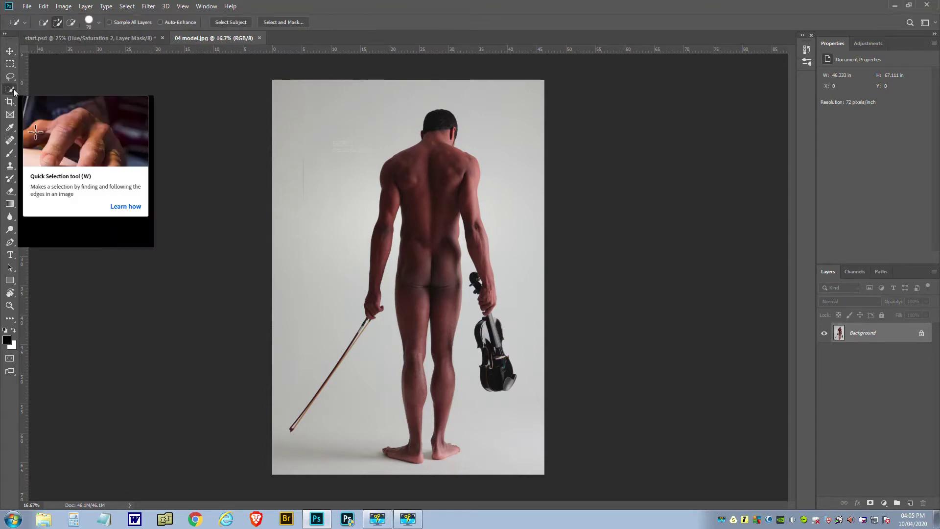
{"action": "left_click", "coordinate": [232, 22]}
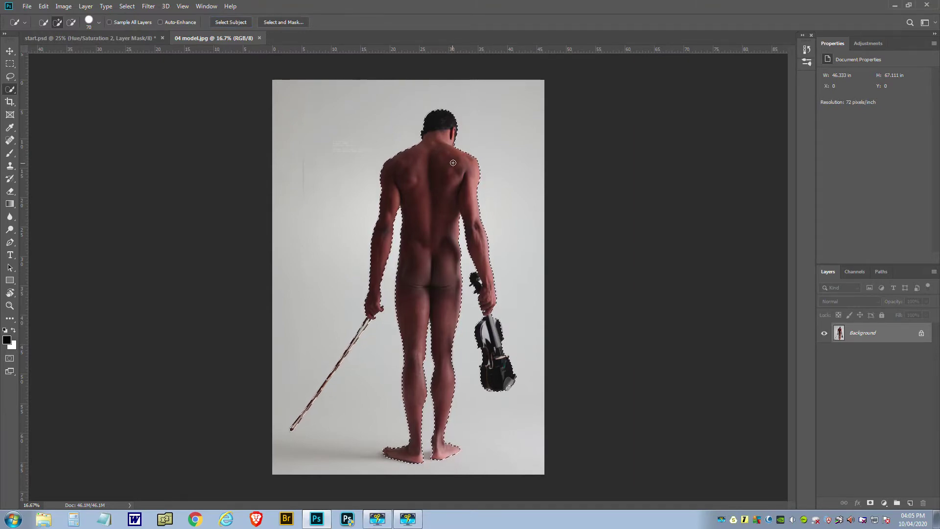
{"action": "scroll", "coordinate": [453, 163], "scroll_direction": "up", "scroll_amount": 2}
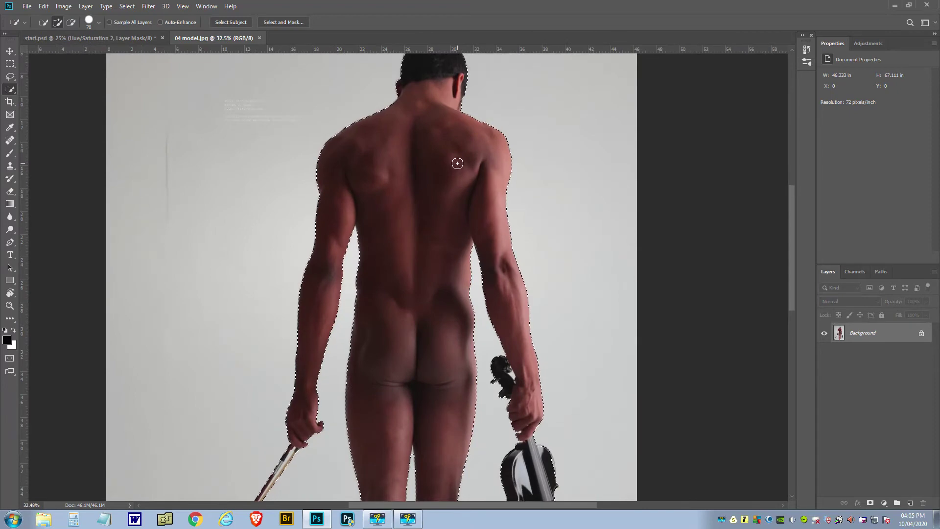
{"action": "scroll", "coordinate": [456, 162], "scroll_direction": "up", "scroll_amount": 1}
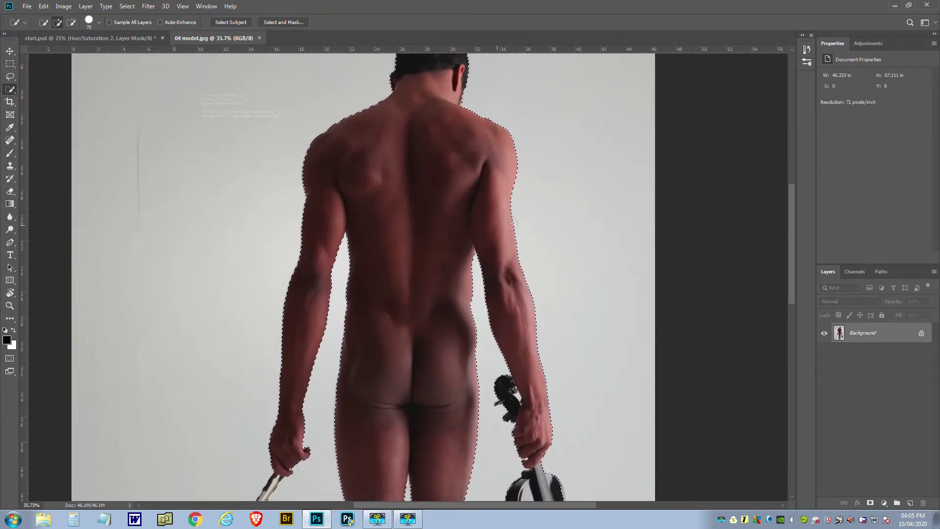
{"action": "left_click_drag", "start_coordinate": [791, 222], "coordinate": [793, 273]}
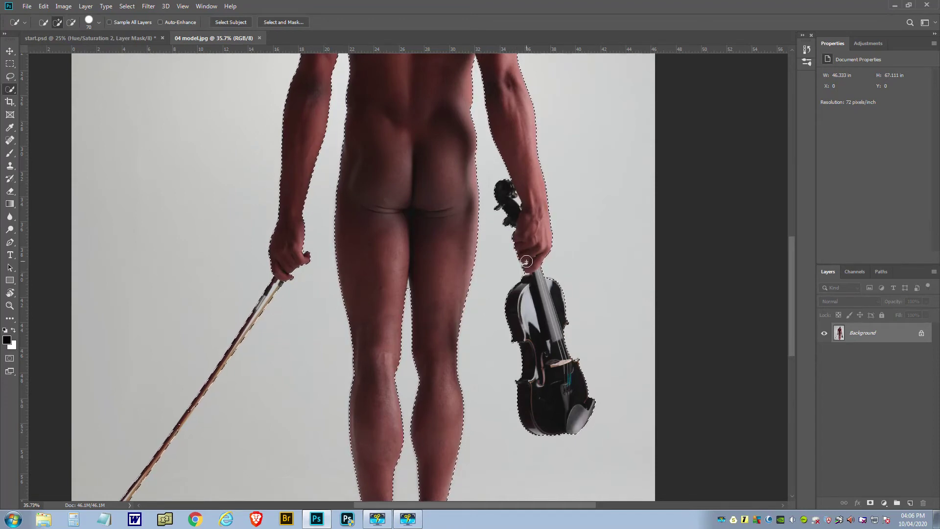
Switch to the Polygonal Lasso and trace a subtraction outline from the violin scroll's edge
{"action": "left_click", "coordinate": [11, 77]}
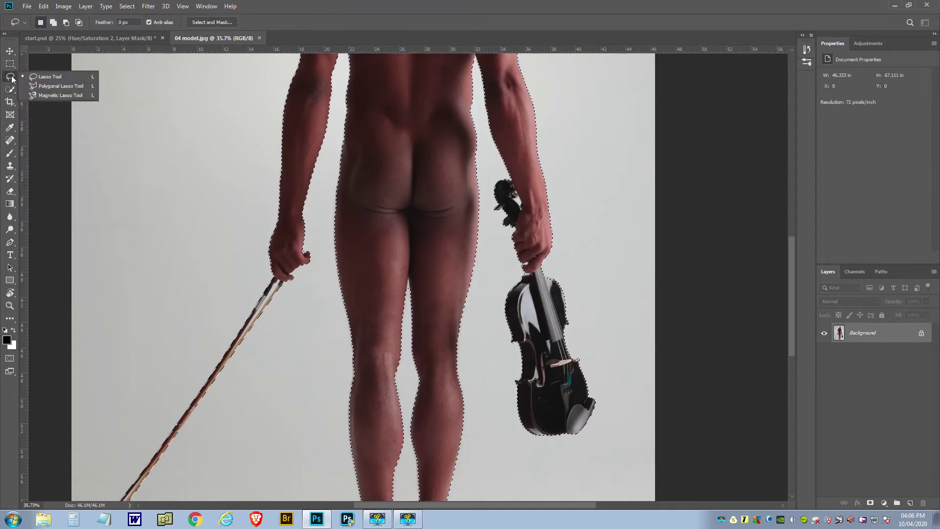
{"action": "left_click", "coordinate": [51, 86]}
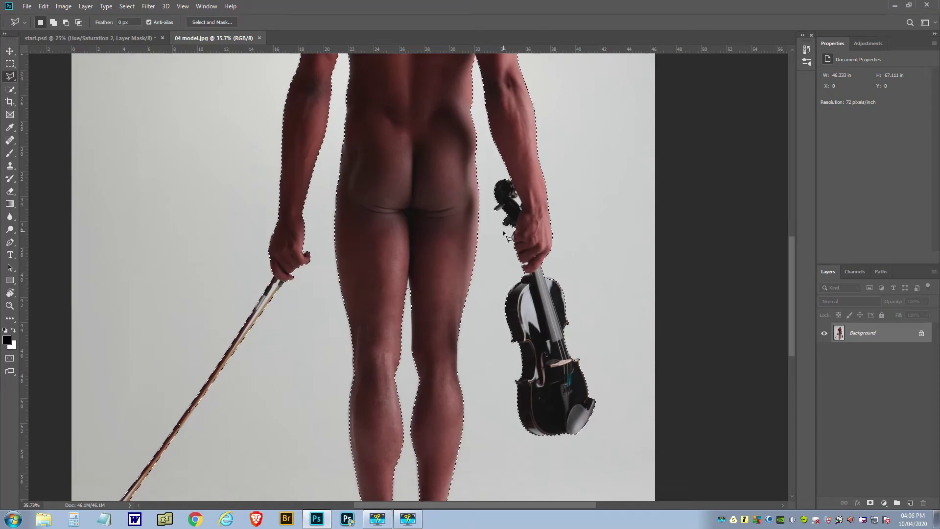
{"action": "scroll", "coordinate": [533, 233], "scroll_direction": "up", "scroll_amount": 5}
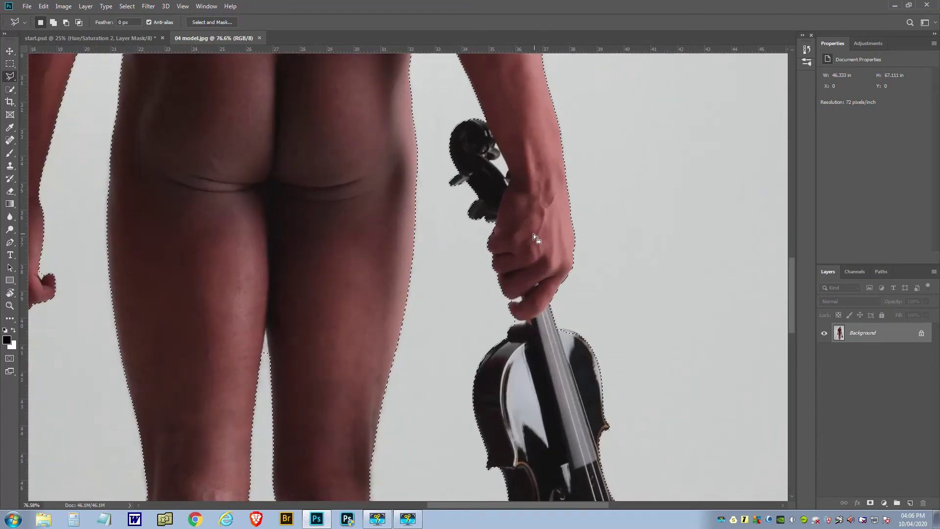
{"action": "scroll", "coordinate": [534, 234], "scroll_direction": "up", "scroll_amount": 2}
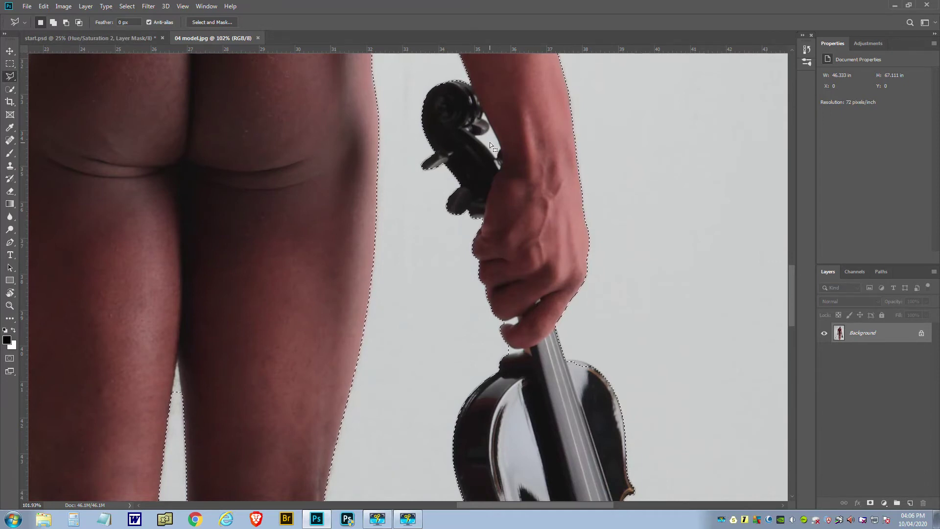
{"action": "key", "text": "alt"}
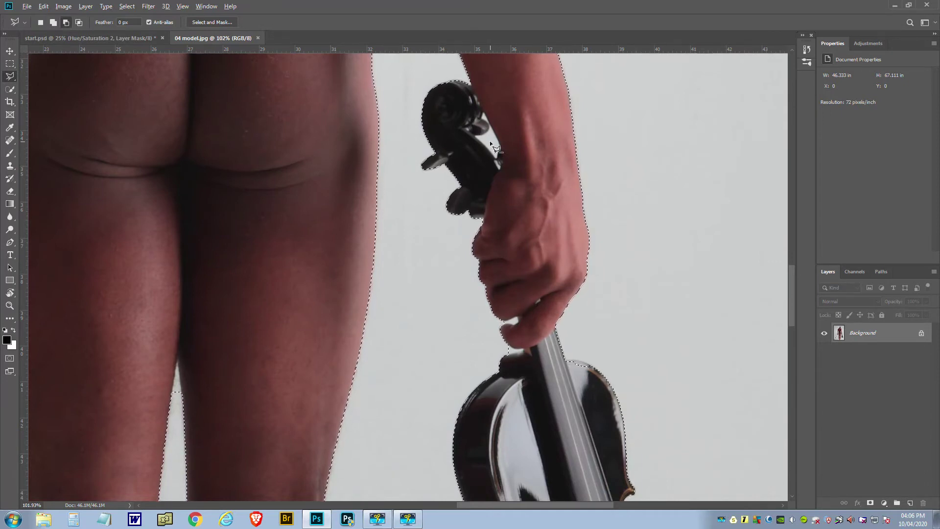
{"action": "left_click", "coordinate": [485, 115]}
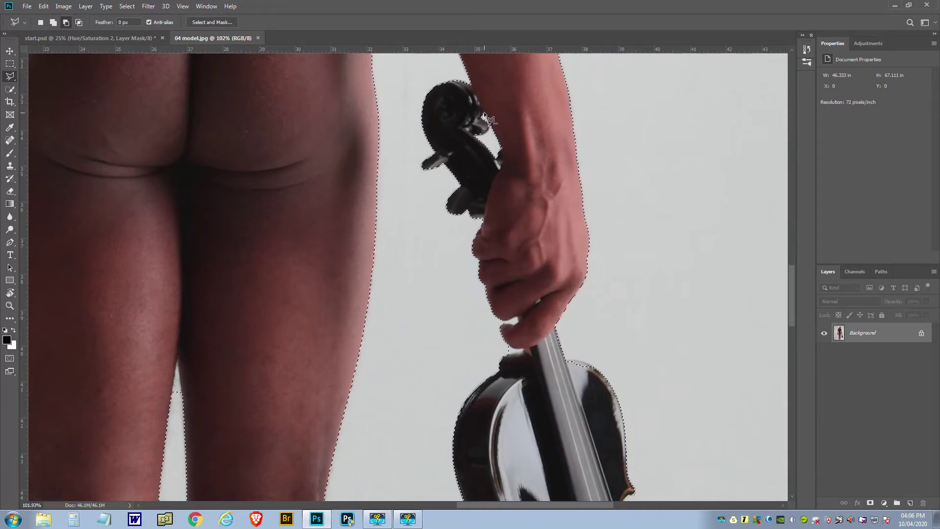
{"action": "left_click", "coordinate": [525, 350]}
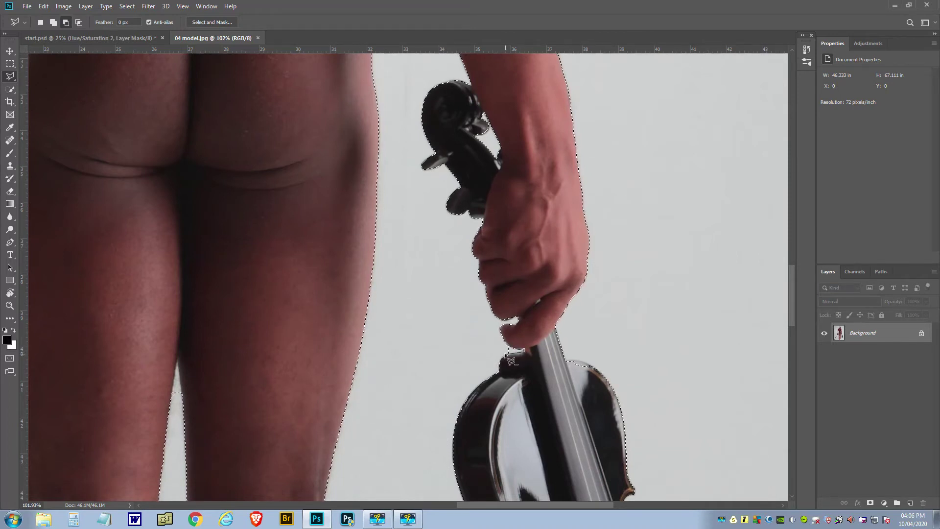
{"action": "key", "text": "Escape"}
Subtract the background gap between the man's legs from the selection
{"action": "key", "text": "alt"}
{"action": "left_click", "coordinate": [177, 402]}
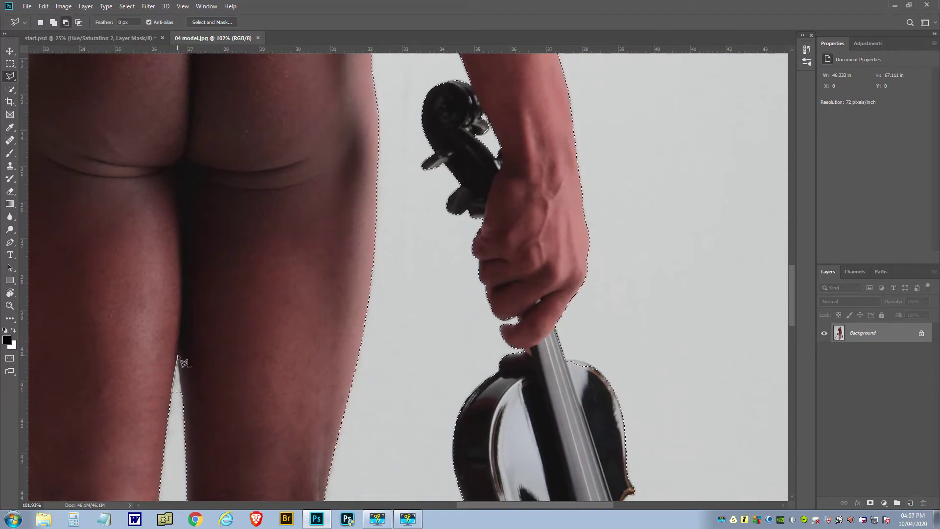
{"action": "double_click", "coordinate": [179, 399]}
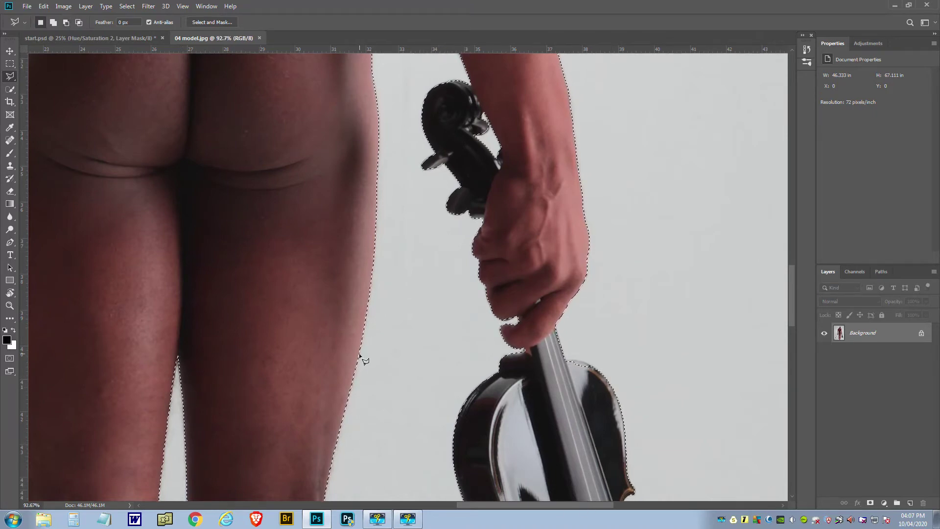
{"action": "scroll", "coordinate": [361, 361], "scroll_direction": "down", "scroll_amount": 1}
{"action": "left_click_drag", "start_coordinate": [790, 287], "coordinate": [786, 399]}
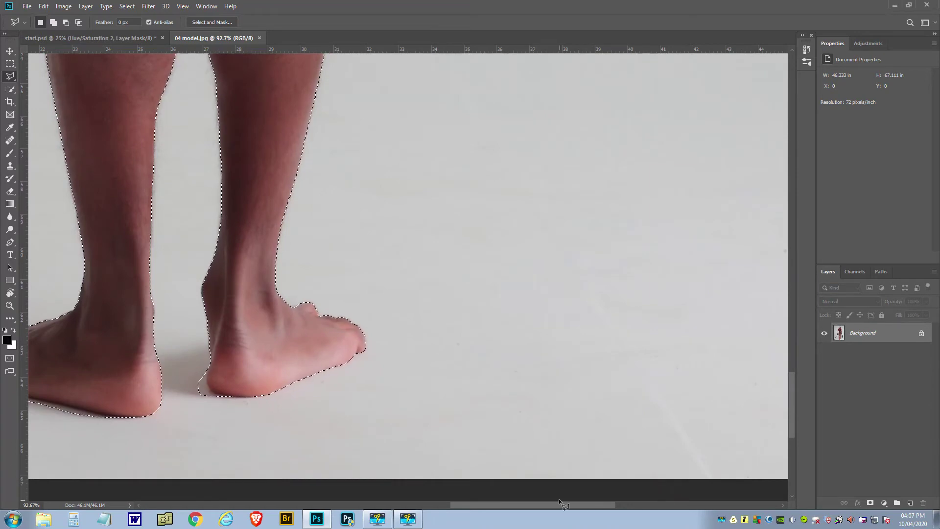
{"action": "left_click_drag", "start_coordinate": [556, 505], "coordinate": [515, 507]}
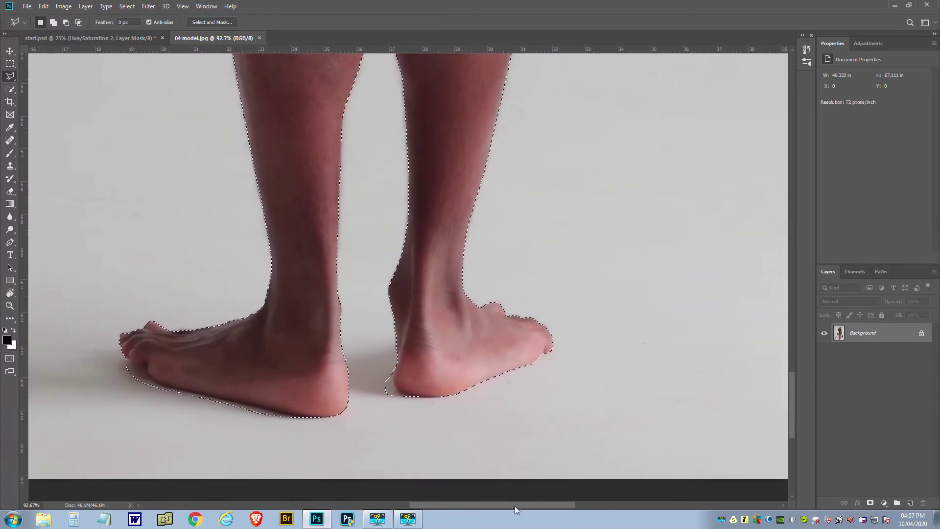
Brush away the background strip beside the right heel with Quick Selection in subtract mode
{"action": "left_click", "coordinate": [10, 90]}
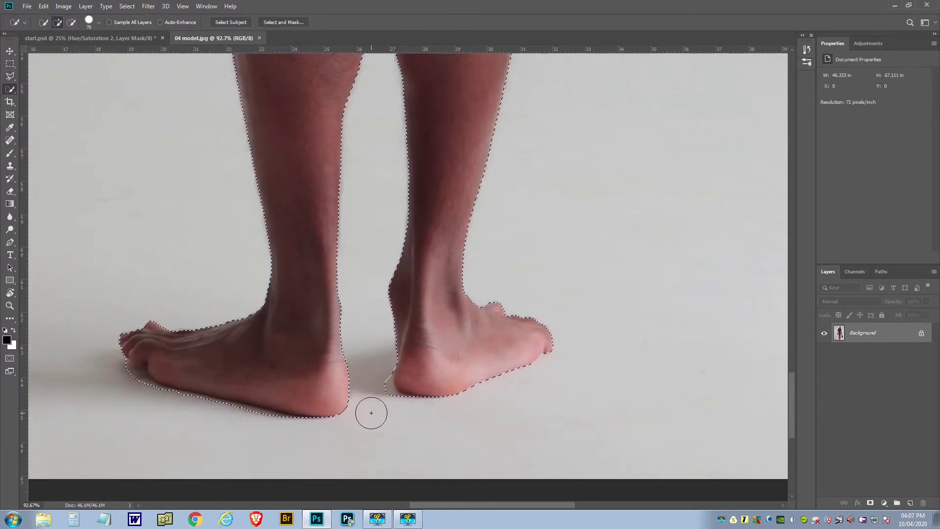
{"action": "key", "text": "alt"}
{"action": "left_click_drag", "start_coordinate": [372, 413], "coordinate": [386, 401]}
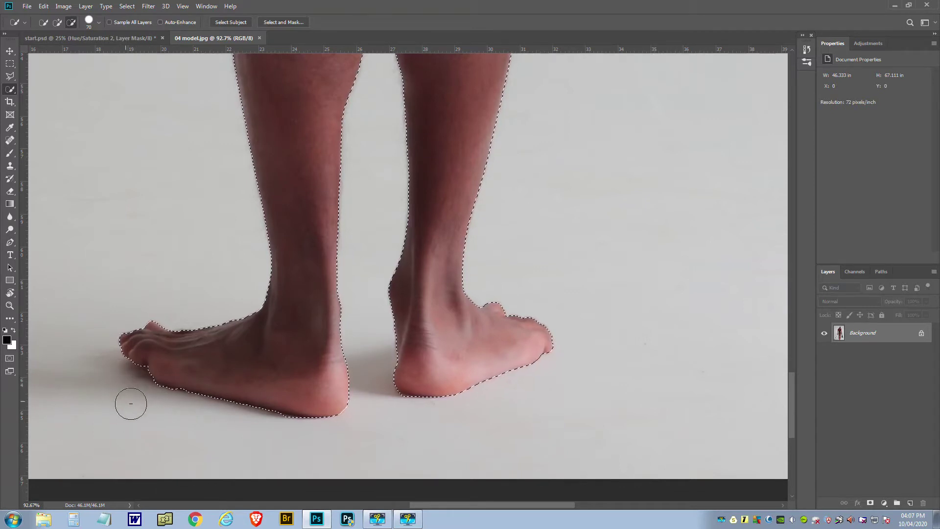
{"action": "key", "text": "alt"}
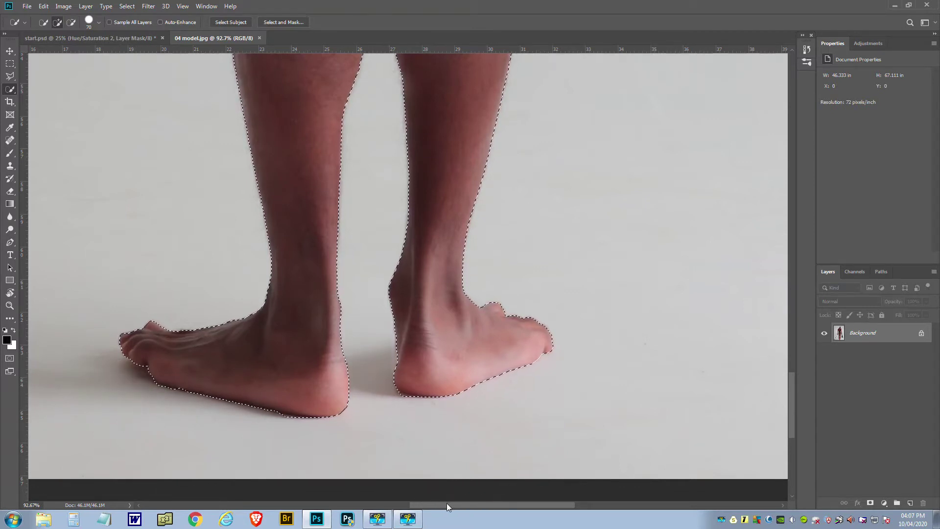
{"action": "left_click_drag", "start_coordinate": [448, 503], "coordinate": [379, 504]}
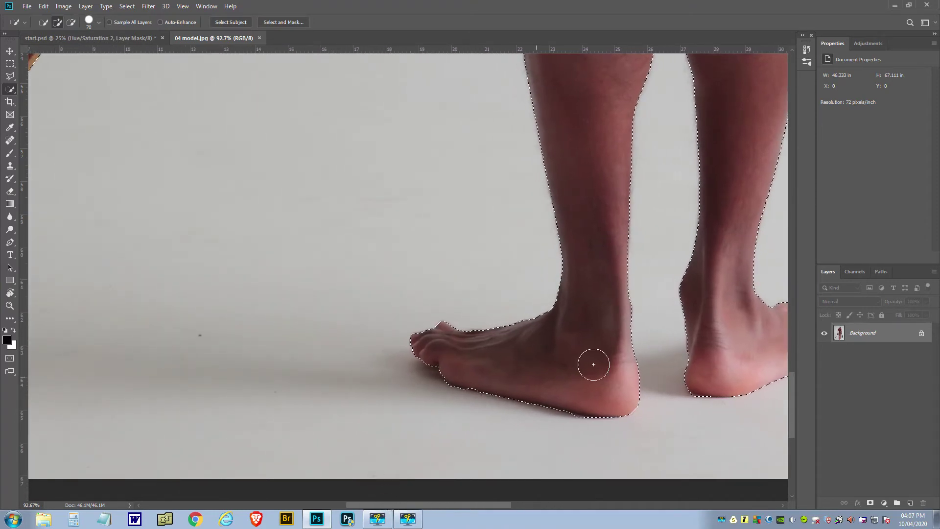
{"action": "left_click_drag", "start_coordinate": [793, 410], "coordinate": [781, 355]}
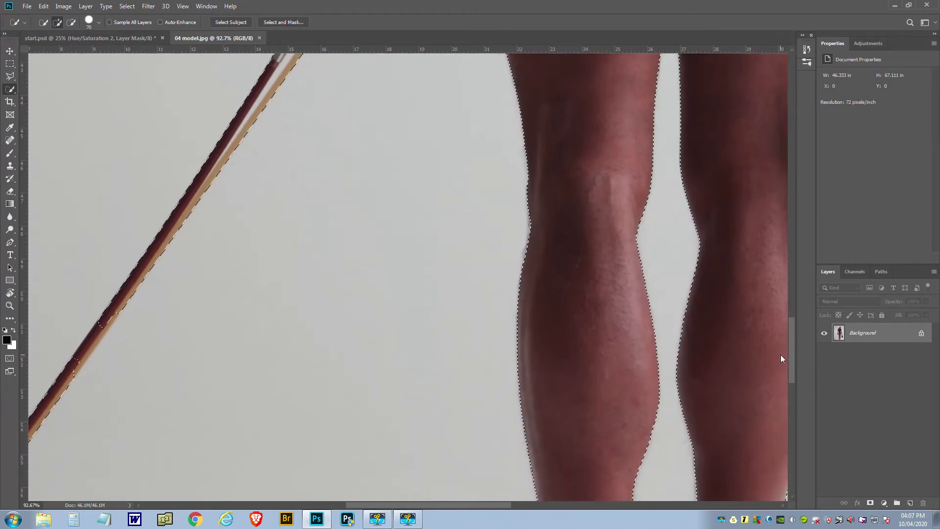
{"action": "scroll", "coordinate": [422, 299], "scroll_direction": "down", "scroll_amount": 2}
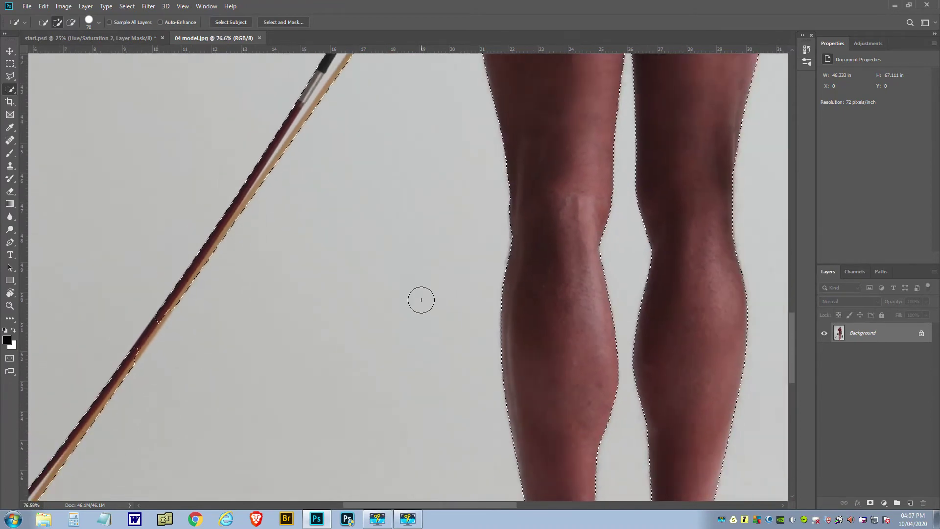
{"action": "scroll", "coordinate": [422, 300], "scroll_direction": "down", "scroll_amount": 2}
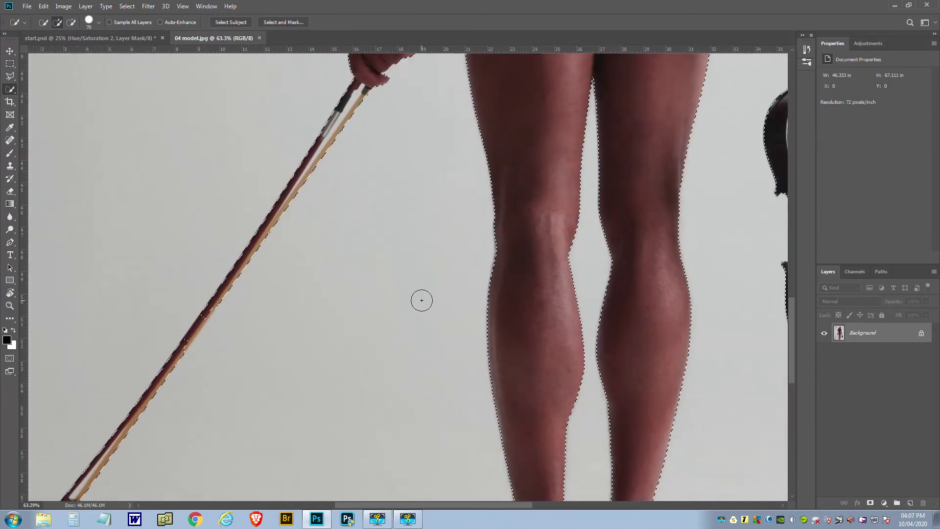
{"action": "scroll", "coordinate": [421, 300], "scroll_direction": "down", "scroll_amount": 1}
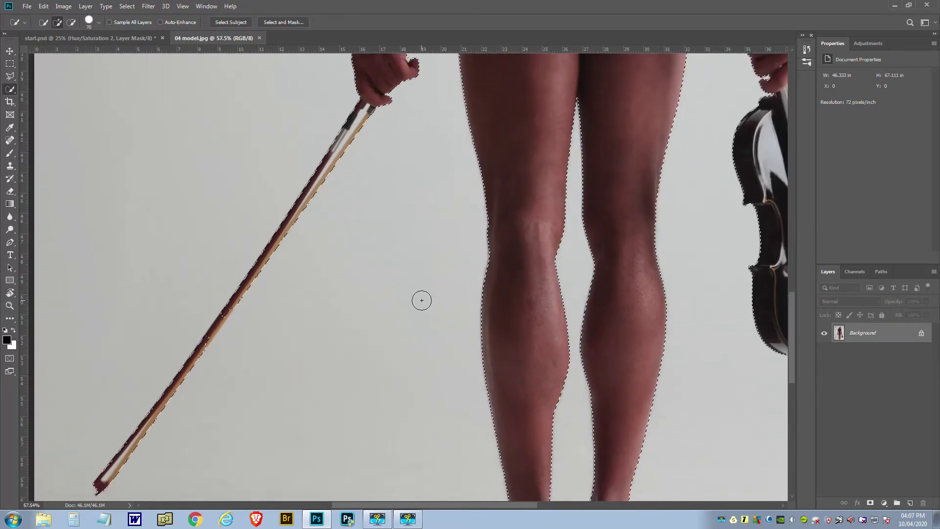
{"action": "left_click", "coordinate": [11, 76]}
{"action": "left_click", "coordinate": [46, 88]}
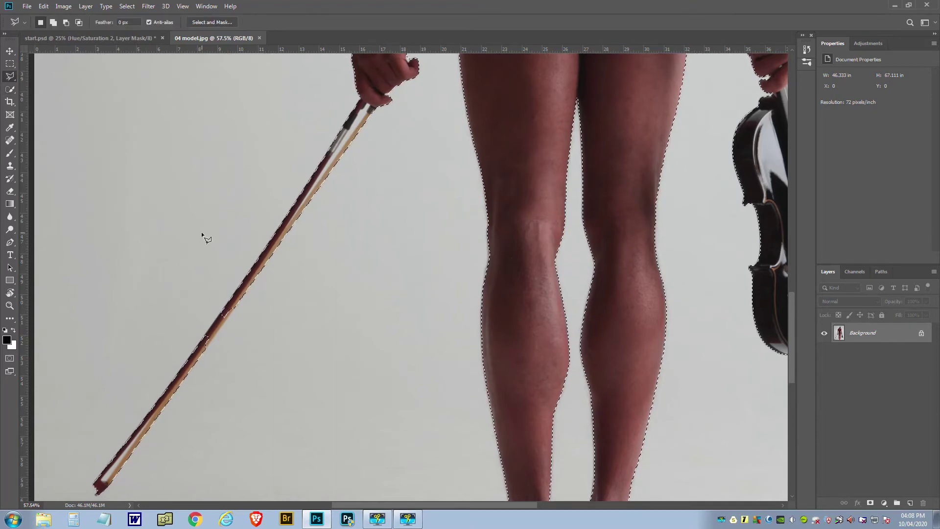
Add the bow's edge to the selection and subtract the background around the bow tip
{"action": "key", "text": "shift"}
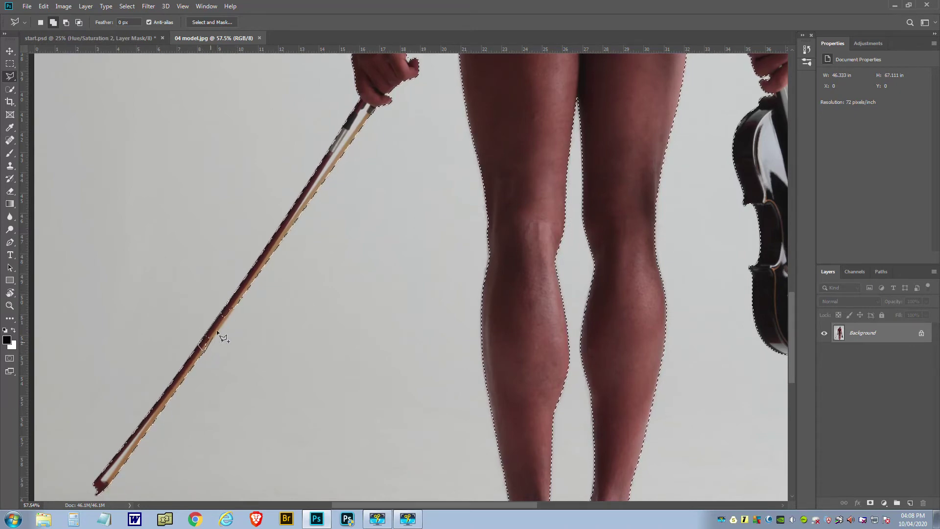
{"action": "double_click", "coordinate": [240, 297]}
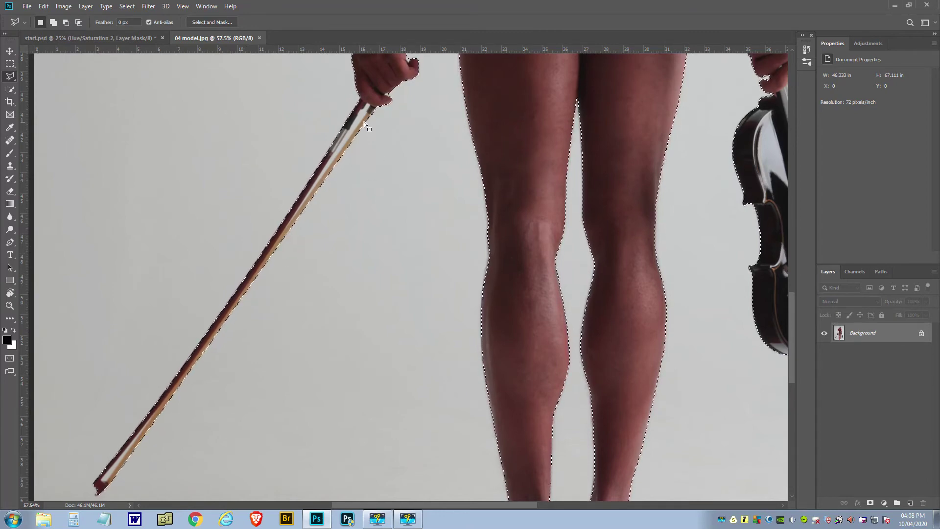
{"action": "key", "text": "alt"}
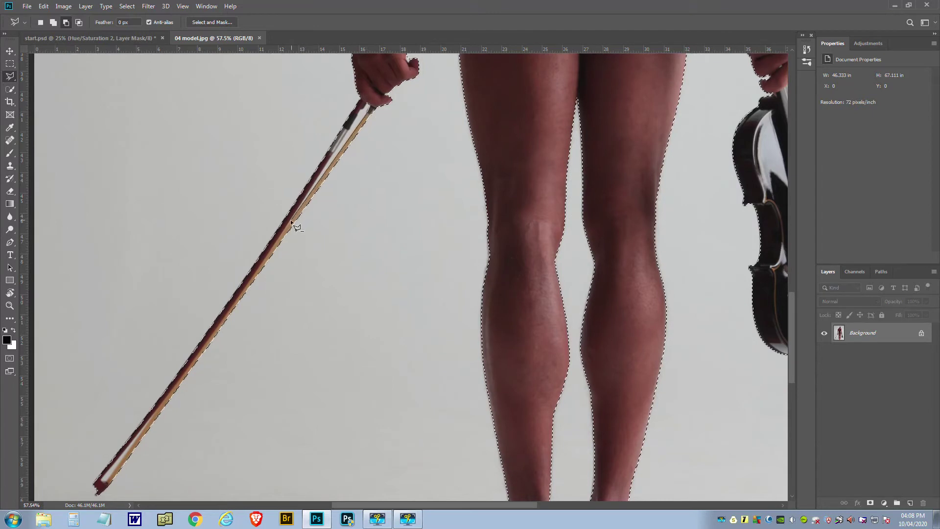
{"action": "left_click", "coordinate": [371, 110]}
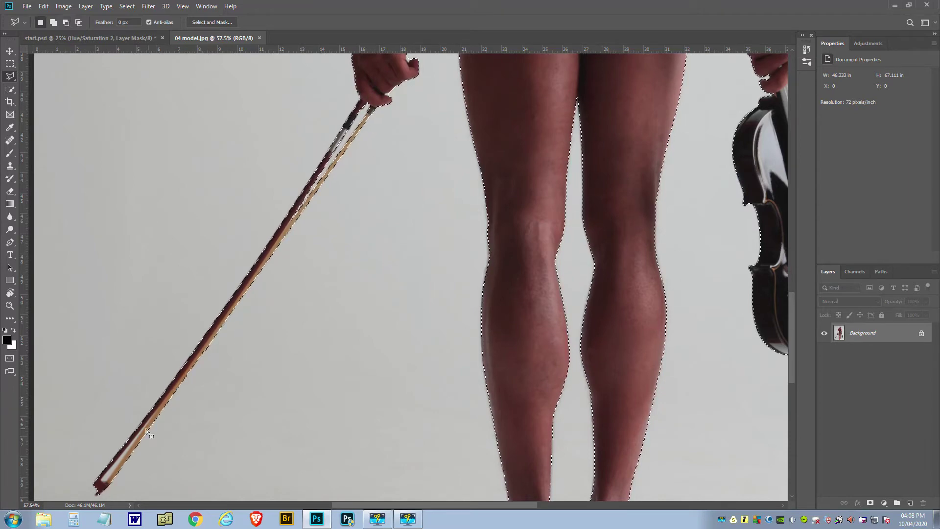
Subtract the background sliver along the lower bow from the selection
{"action": "key", "text": "alt"}
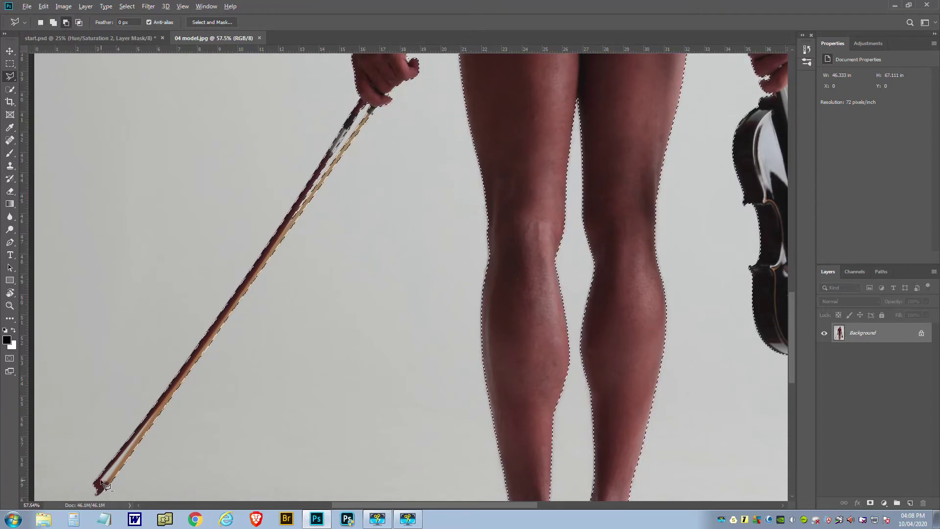
{"action": "left_click", "coordinate": [156, 410]}
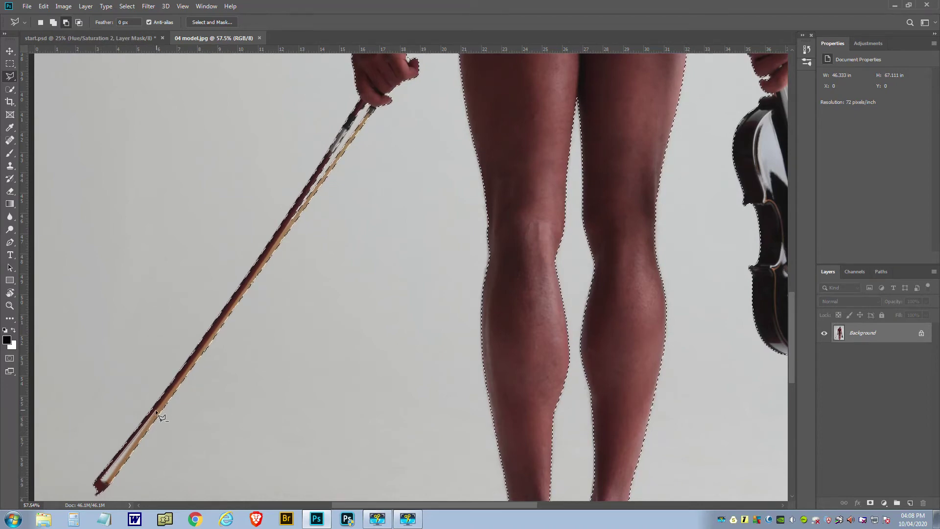
{"action": "left_click", "coordinate": [109, 487]}
{"action": "scroll", "coordinate": [346, 400], "scroll_direction": "down", "scroll_amount": 3}
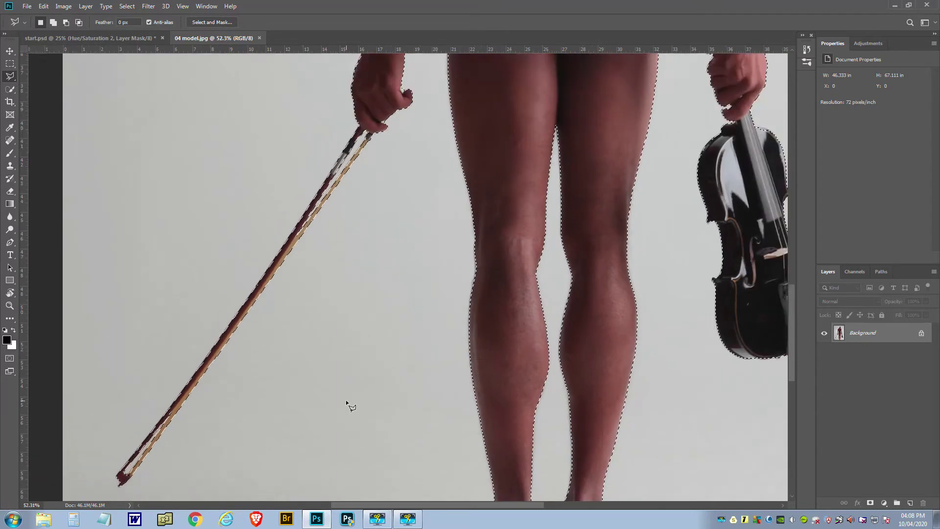
{"action": "scroll", "coordinate": [350, 400], "scroll_direction": "down", "scroll_amount": 3}
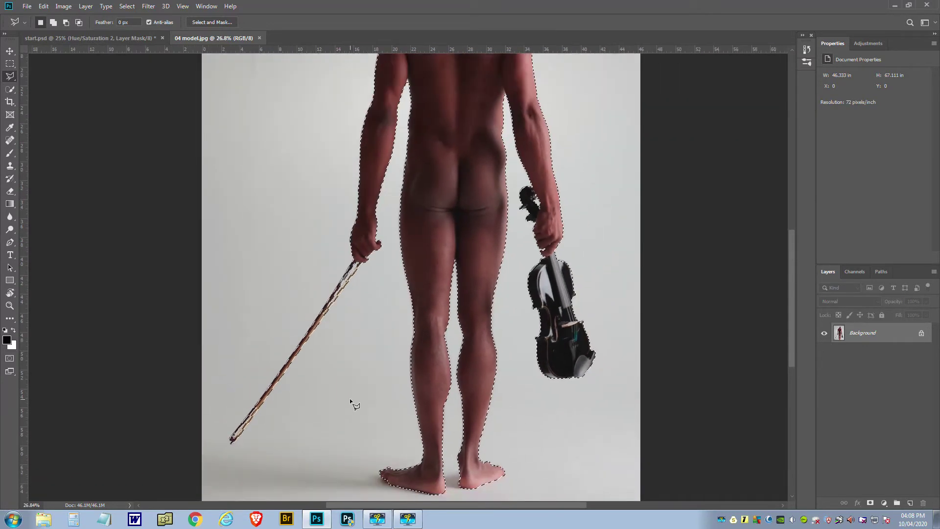
{"action": "scroll", "coordinate": [350, 398], "scroll_direction": "up", "scroll_amount": 1}
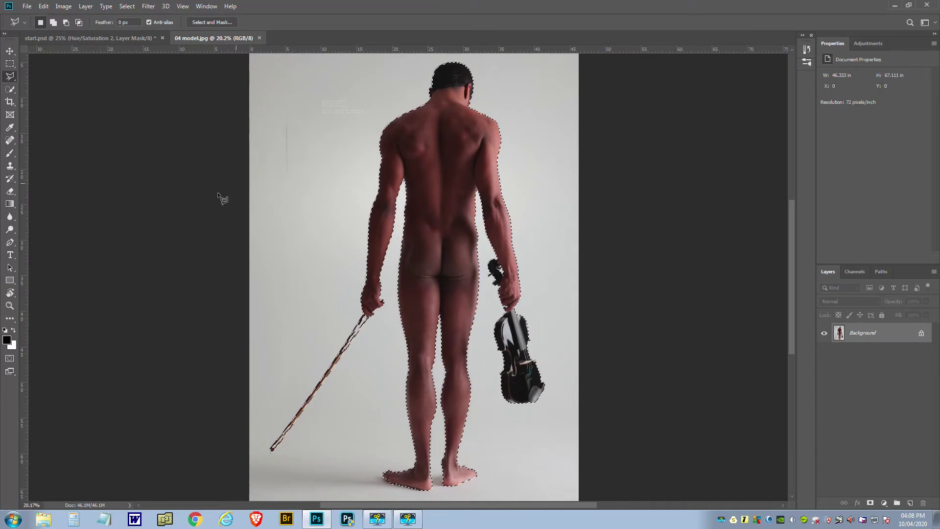
In Select and Mask, add slight feather, Shift Edge -3%, Decontaminate Colors, output to New Layer with Layer Mask
{"action": "left_click", "coordinate": [219, 23]}
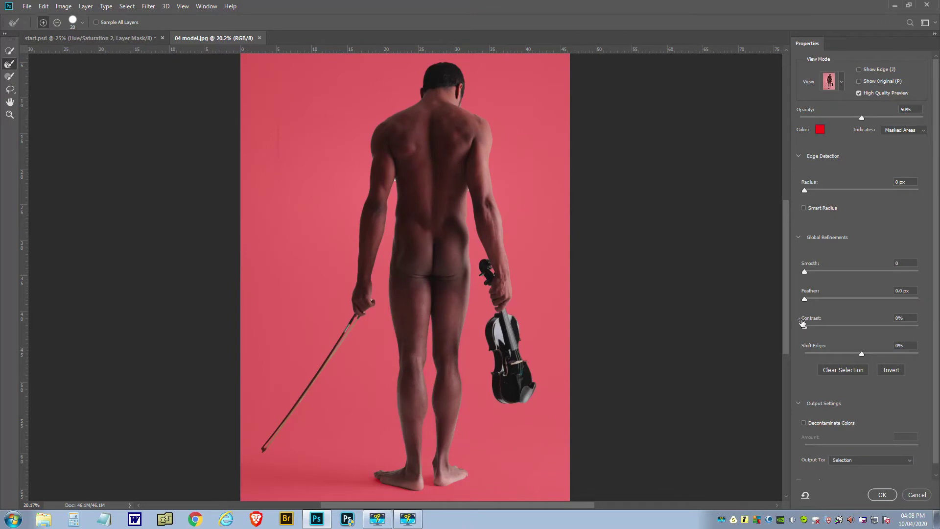
{"action": "left_click_drag", "start_coordinate": [804, 298], "coordinate": [807, 298]}
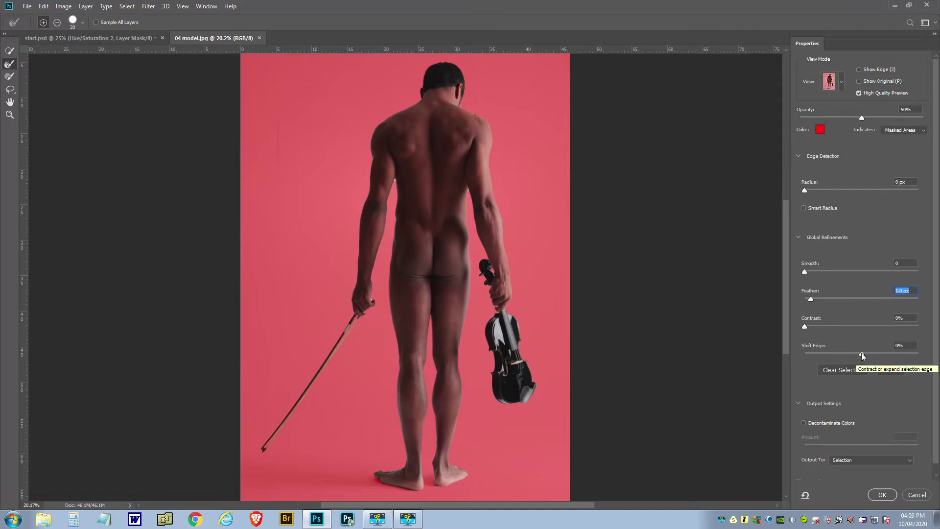
{"action": "left_click_drag", "start_coordinate": [862, 353], "coordinate": [855, 354]}
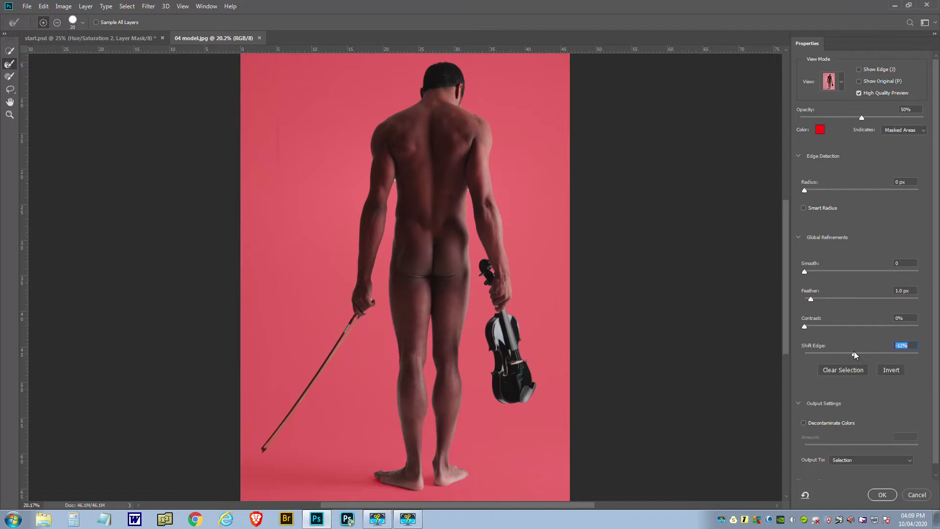
{"action": "left_click", "coordinate": [803, 423]}
{"action": "left_click", "coordinate": [882, 495]}
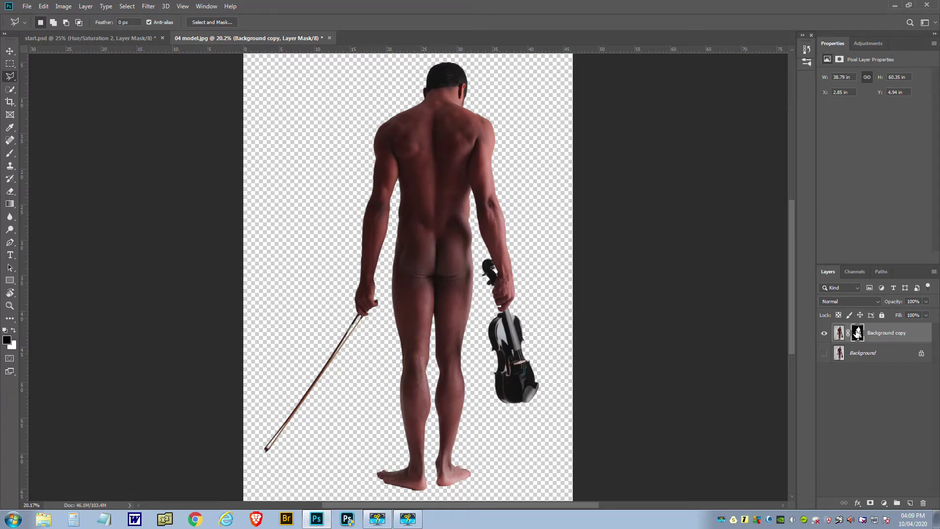
Apply the cutout's layer mask and drag the Background copy layer into start.psd
{"action": "right_click", "coordinate": [858, 333]}
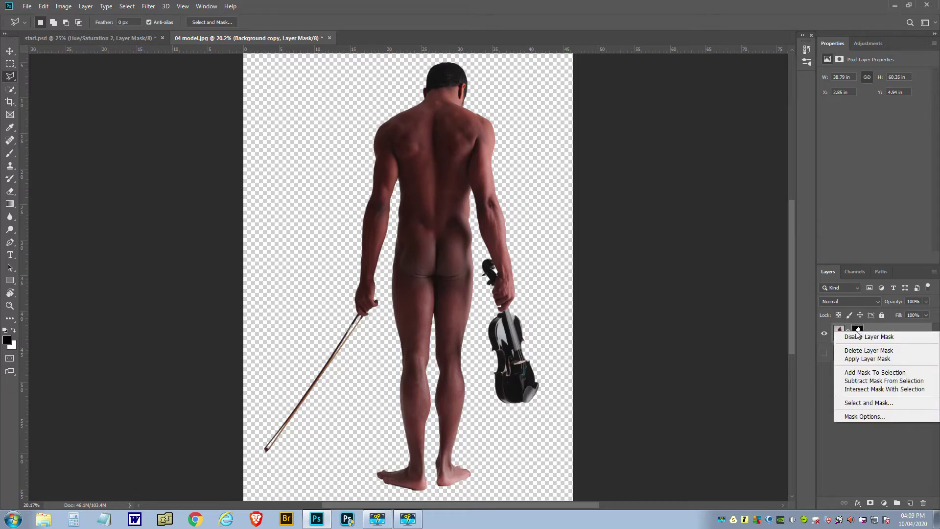
{"action": "left_click", "coordinate": [856, 360]}
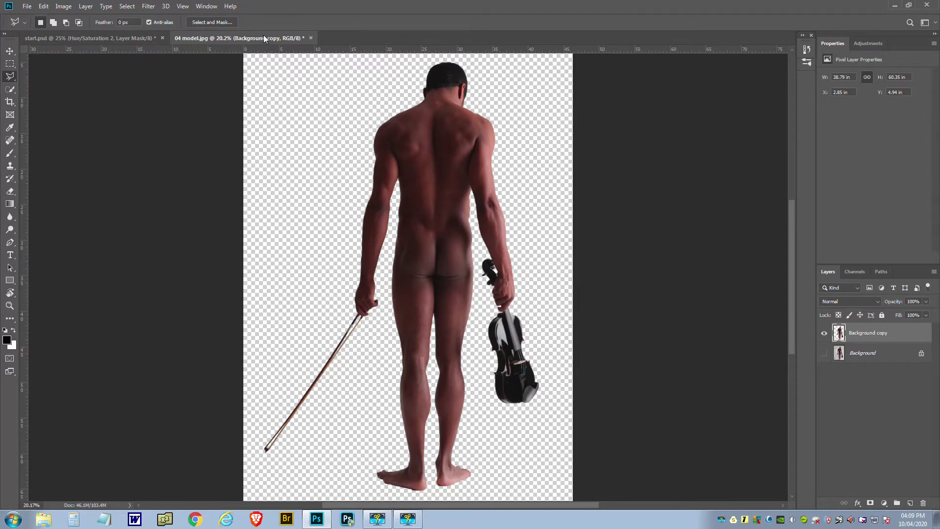
{"action": "left_click_drag", "start_coordinate": [264, 38], "coordinate": [244, 434]}
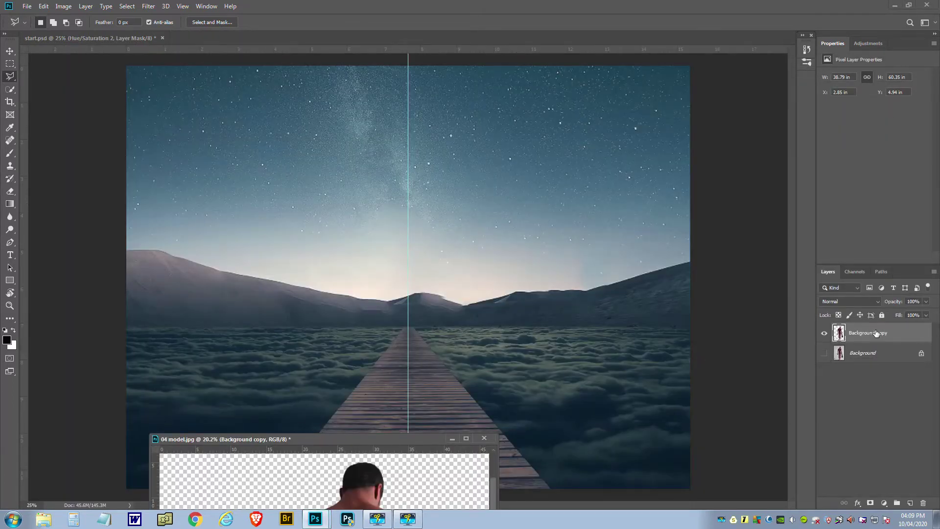
{"action": "left_click_drag", "start_coordinate": [877, 333], "coordinate": [445, 301]}
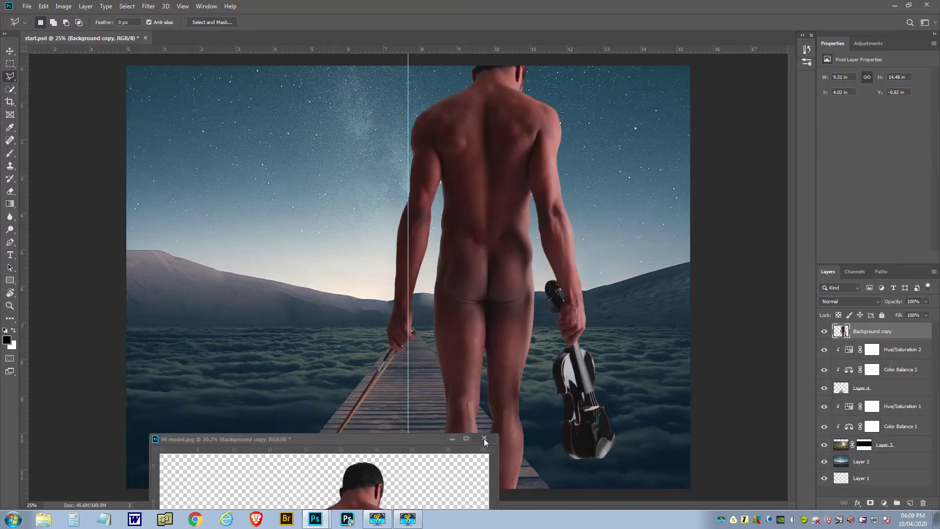
Close 04 model.jpg without saving changes
{"action": "left_click", "coordinate": [484, 438]}
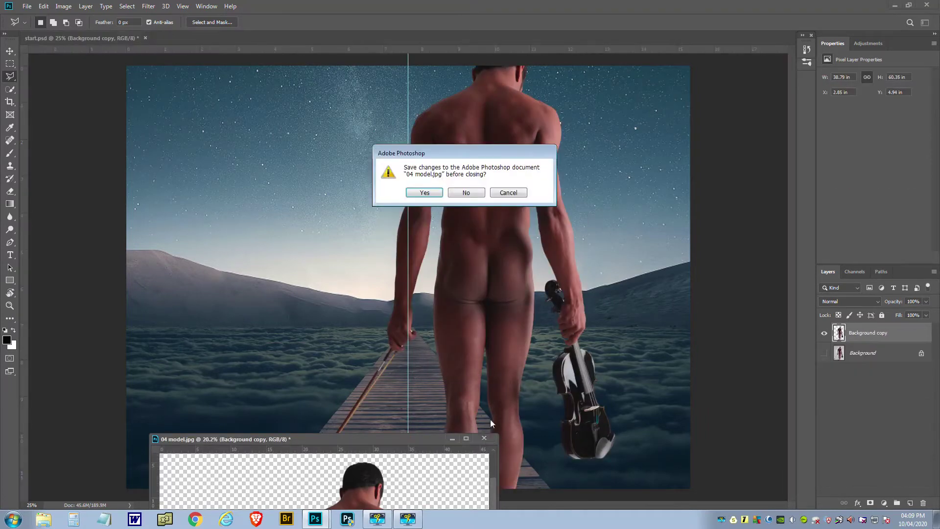
{"action": "left_click", "coordinate": [473, 194]}
{"action": "key", "text": "ctrl+minus"}
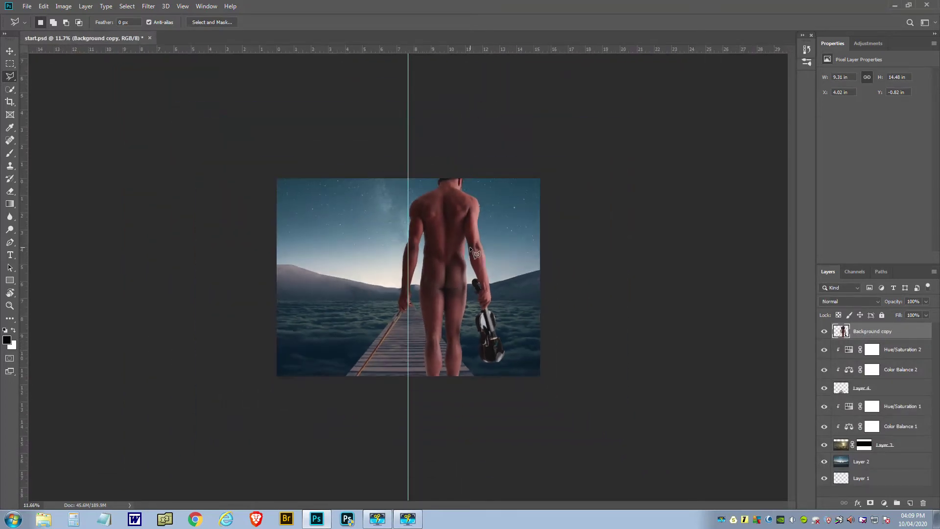
Free-transform the man to roughly a third of his size and move him onto the jetty
{"action": "key", "text": "ctrl+minus"}
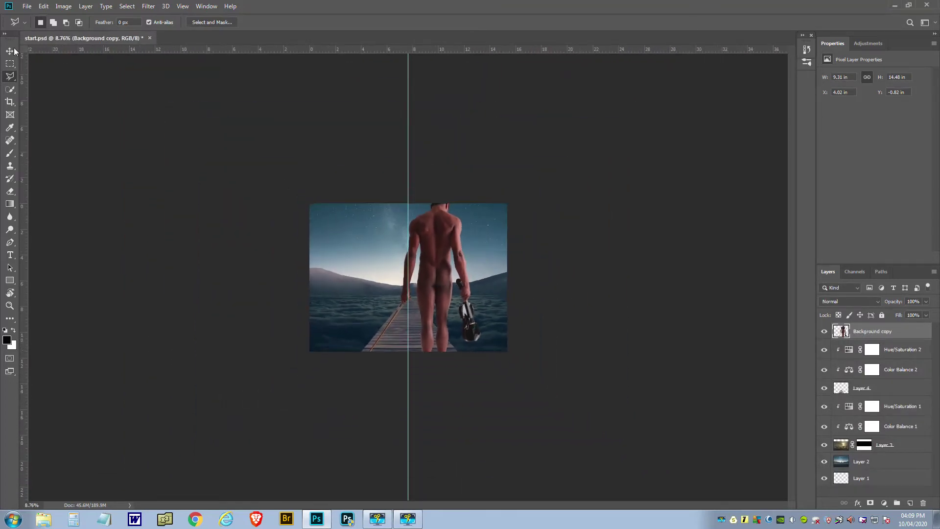
{"action": "left_click", "coordinate": [11, 51]}
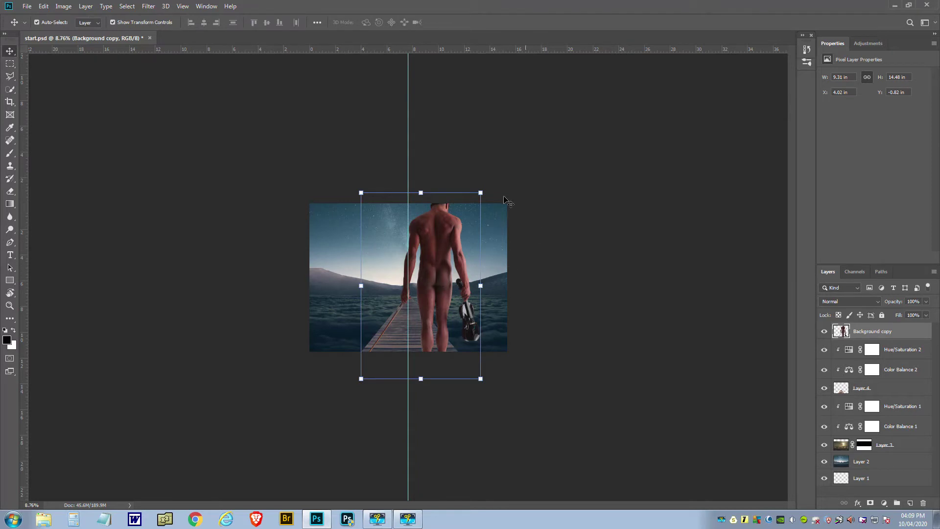
{"action": "left_click", "coordinate": [480, 193]}
{"action": "left_click_drag", "start_coordinate": [481, 192], "coordinate": [399, 312]}
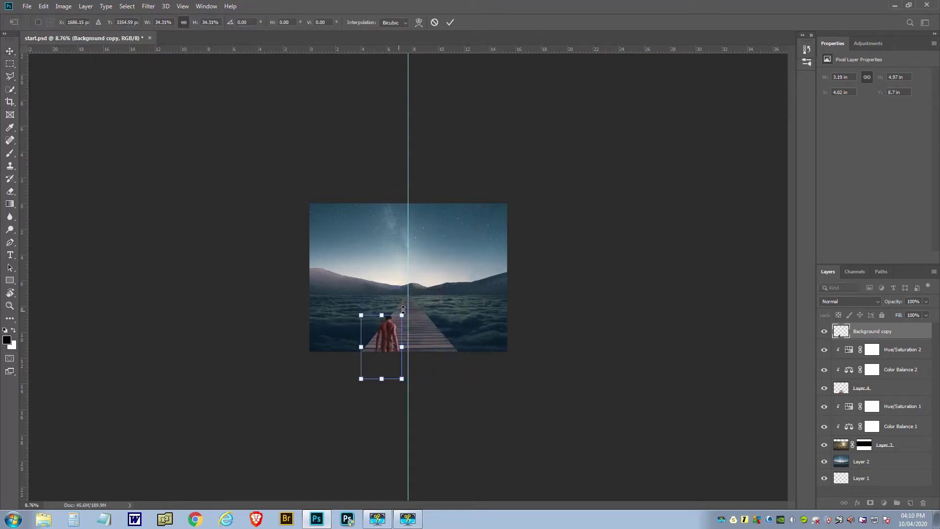
{"action": "scroll", "coordinate": [465, 331], "scroll_direction": "up", "scroll_amount": 3}
{"action": "scroll", "coordinate": [464, 338], "scroll_direction": "up", "scroll_amount": 2}
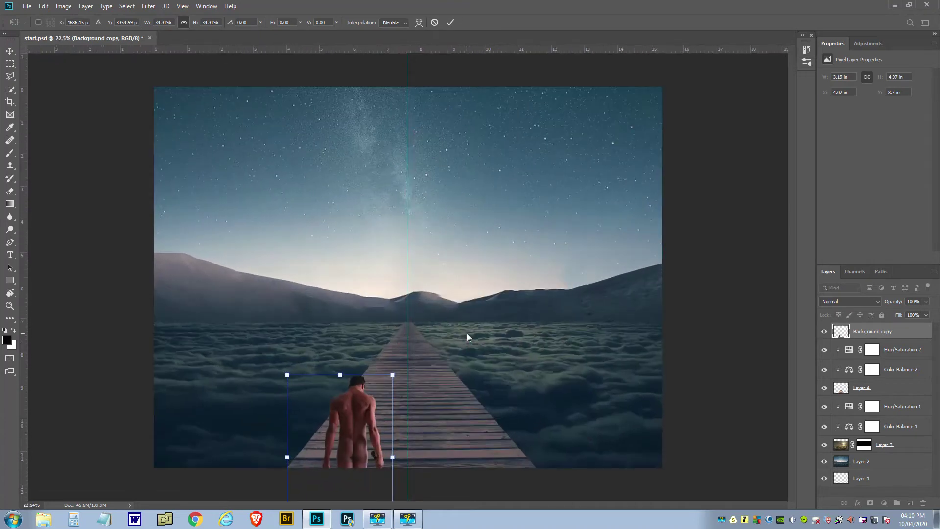
{"action": "left_click_drag", "start_coordinate": [360, 436], "coordinate": [415, 287]}
Refine the man to 19.20% scale, centred on the jetty's far stretch, and commit
{"action": "scroll", "coordinate": [495, 329], "scroll_direction": "up", "scroll_amount": 1}
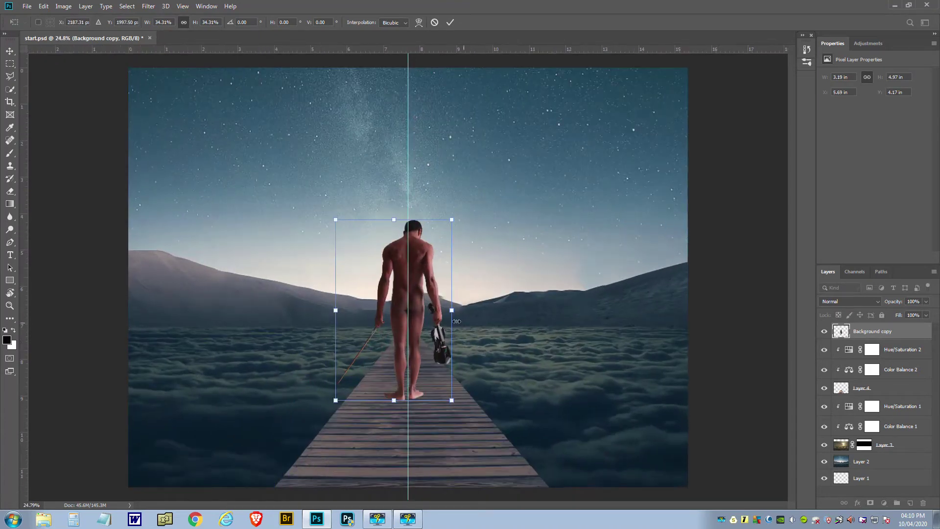
{"action": "left_click_drag", "start_coordinate": [453, 218], "coordinate": [405, 292]}
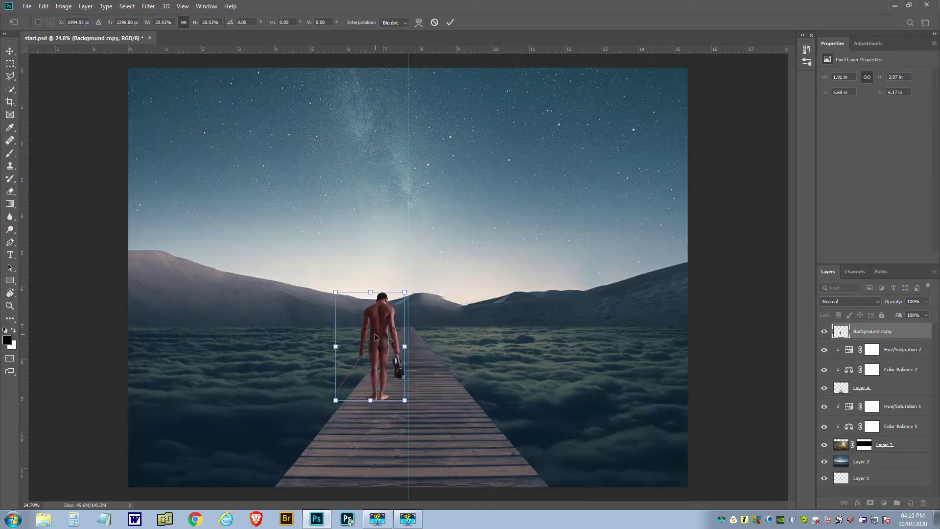
{"action": "left_click_drag", "start_coordinate": [375, 339], "coordinate": [406, 302]}
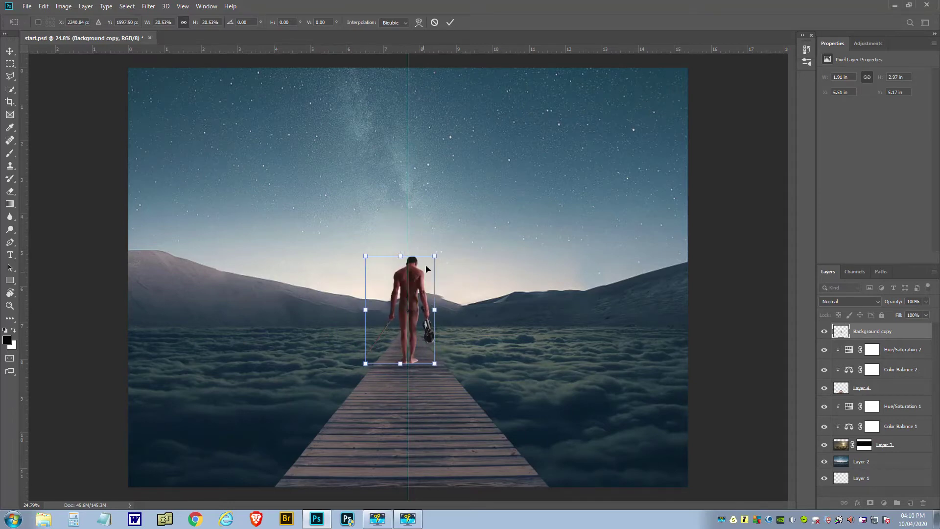
{"action": "left_click_drag", "start_coordinate": [434, 256], "coordinate": [431, 265]}
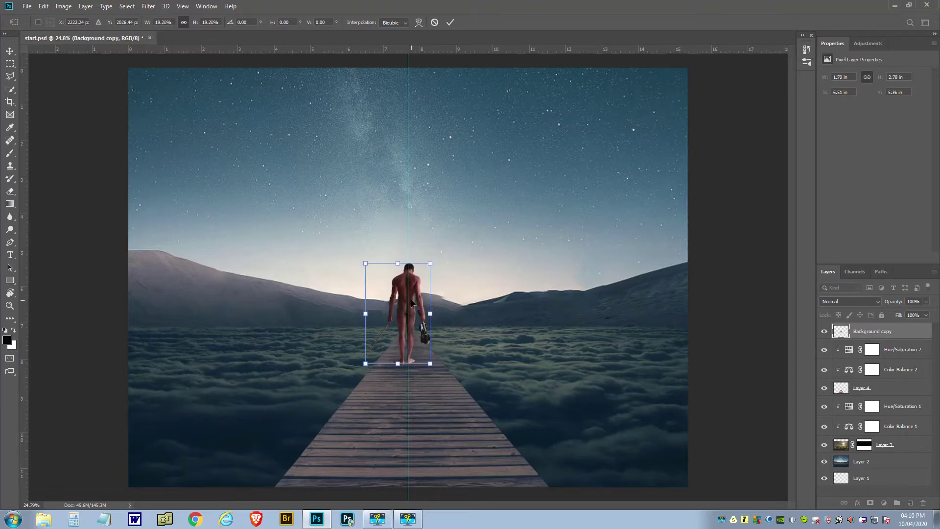
{"action": "left_click_drag", "start_coordinate": [411, 304], "coordinate": [415, 302]}
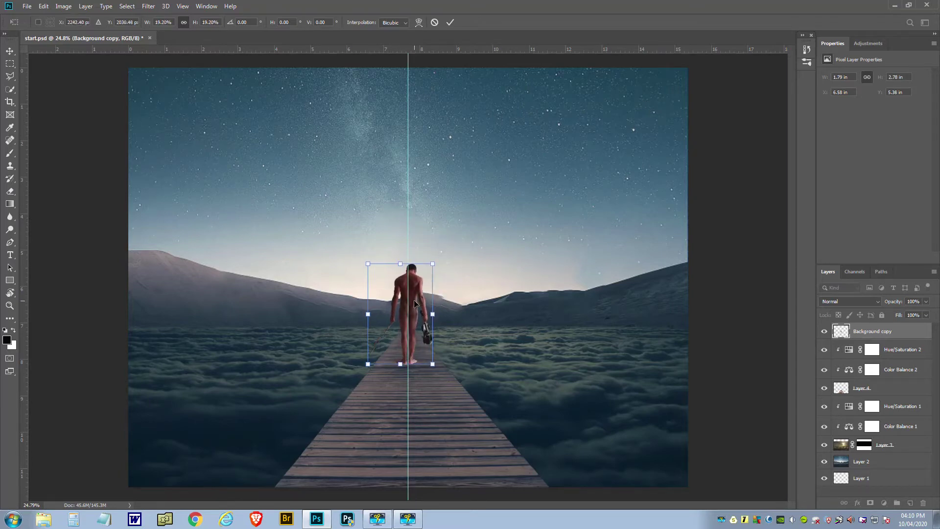
{"action": "left_click", "coordinate": [451, 22]}
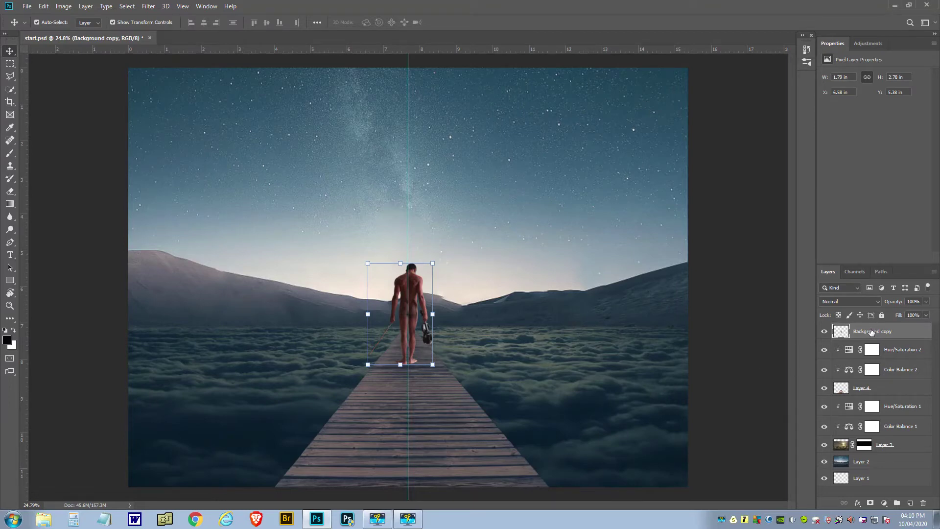
Clip a new Hue/Saturation 3 adjustment to the man layer with Lightness at -45
{"action": "left_click", "coordinate": [885, 504]}
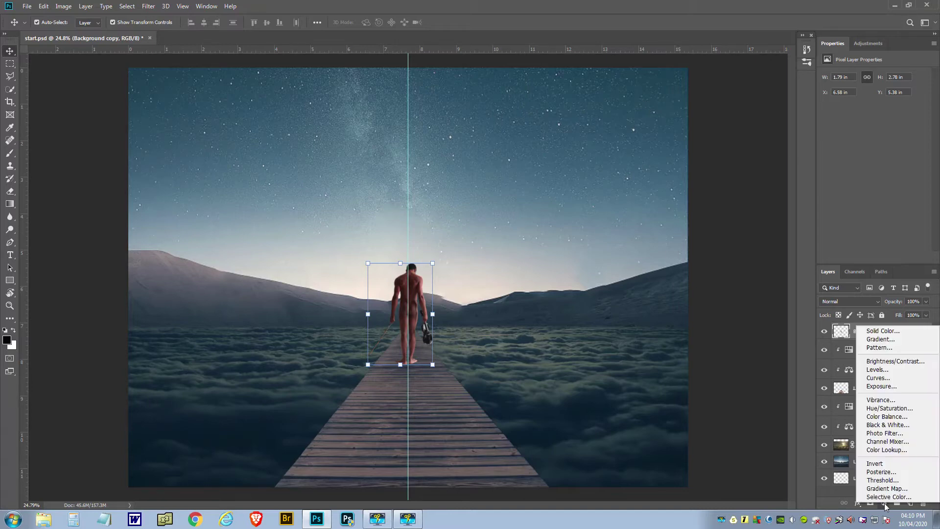
{"action": "left_click", "coordinate": [890, 409]}
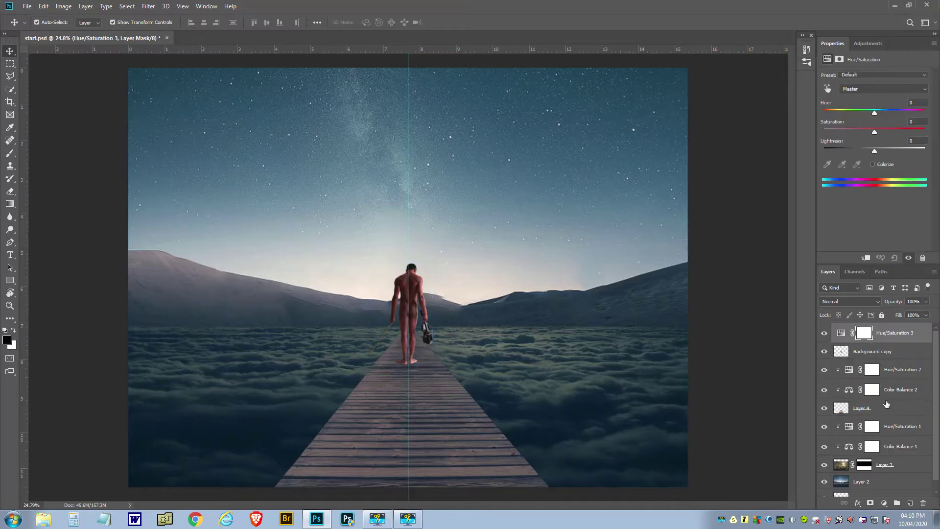
{"action": "left_click", "coordinate": [845, 340], "text": "alt"}
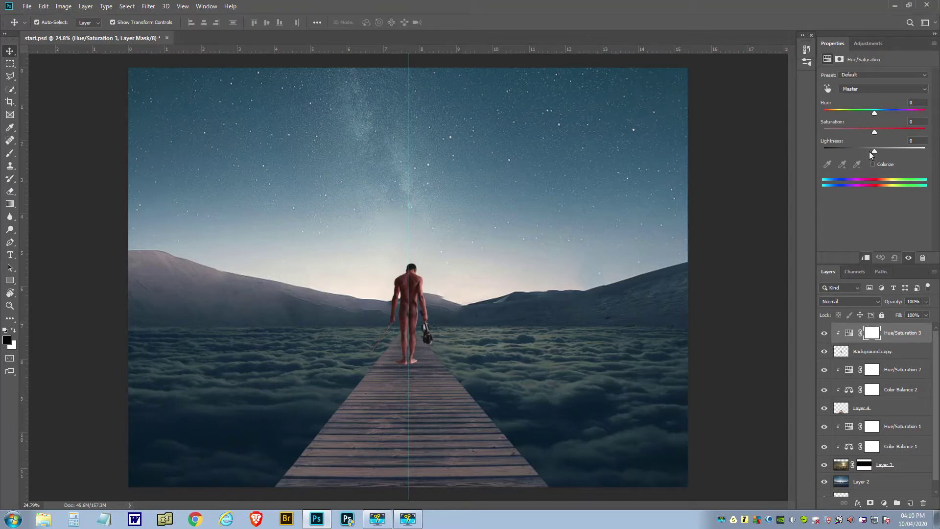
{"action": "left_click_drag", "start_coordinate": [874, 151], "coordinate": [862, 152]}
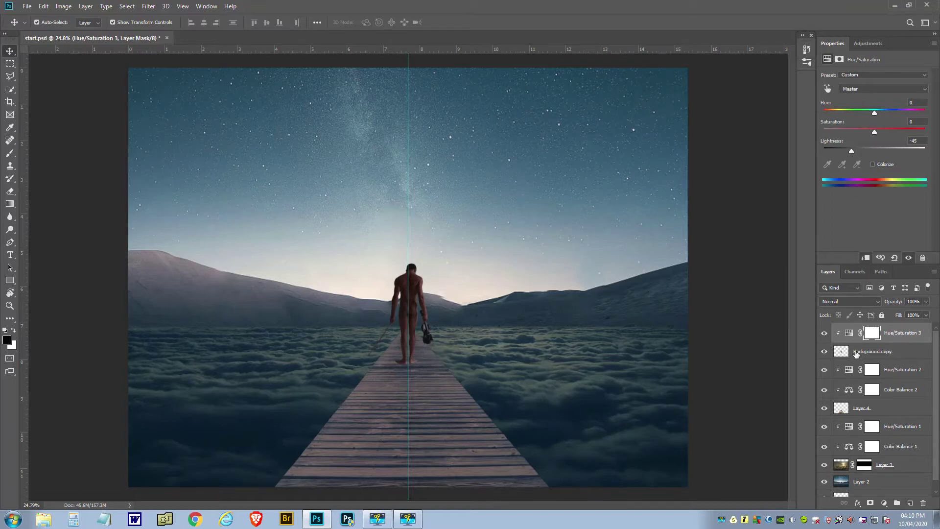
{"action": "left_click", "coordinate": [857, 352]}
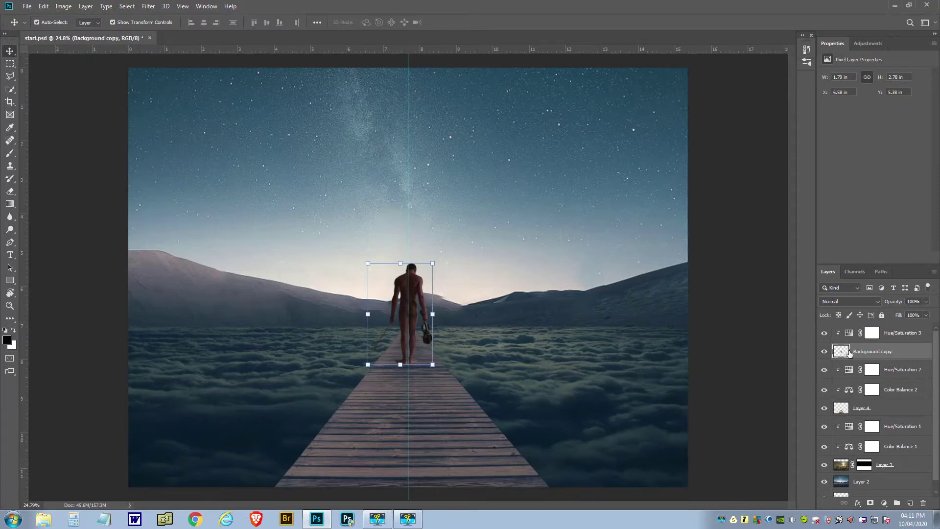
Duplicate Background copy with Ctrl+J and flip the lower copy vertically beneath the man's feet
{"action": "key", "text": "ctrl"}
{"action": "key", "text": "ctrl+j"}
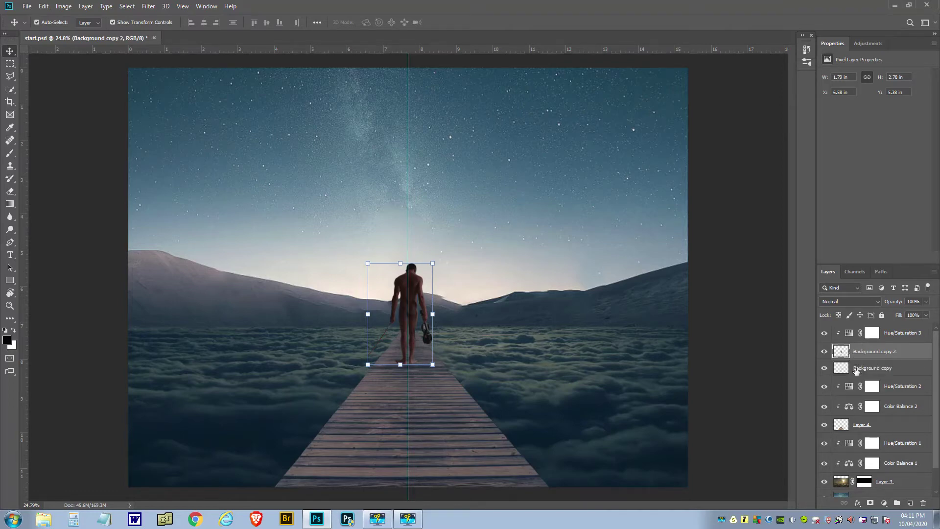
{"action": "left_click", "coordinate": [856, 371]}
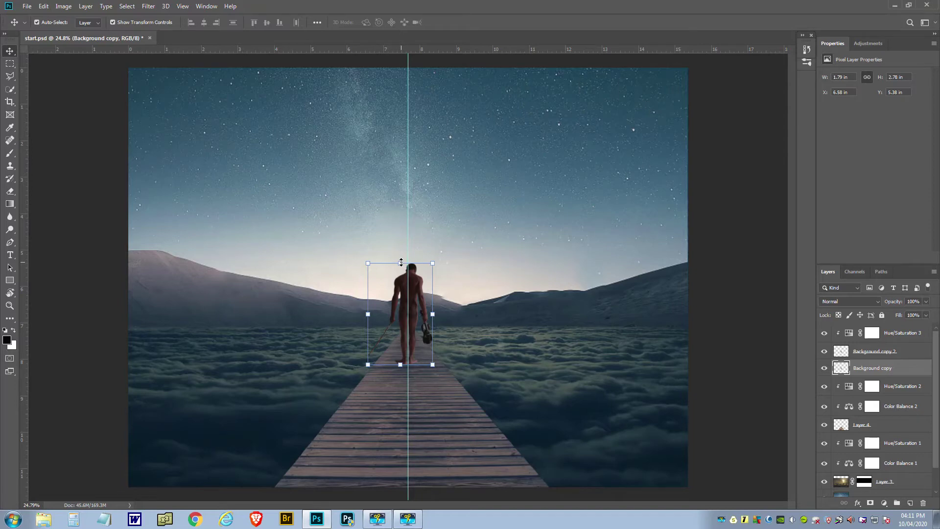
{"action": "left_click_drag", "start_coordinate": [401, 263], "coordinate": [396, 482]}
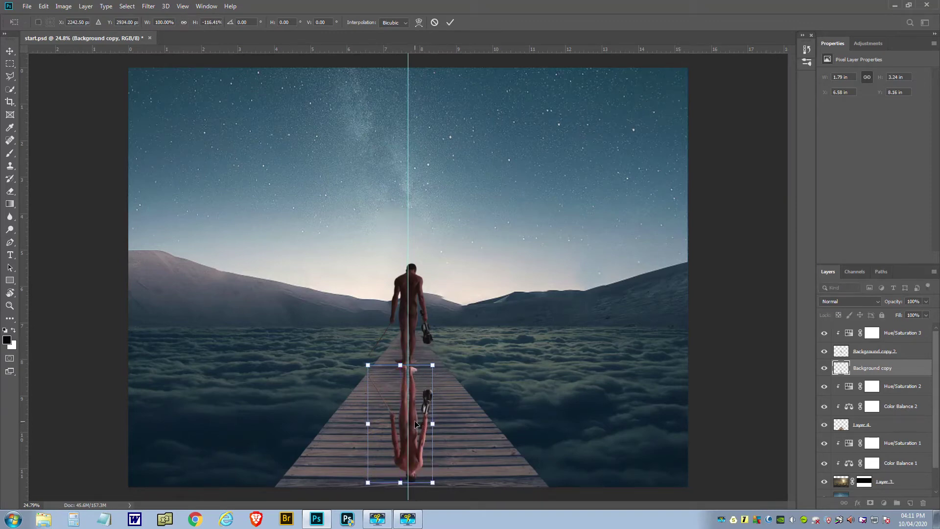
{"action": "left_click_drag", "start_coordinate": [414, 419], "coordinate": [415, 416]}
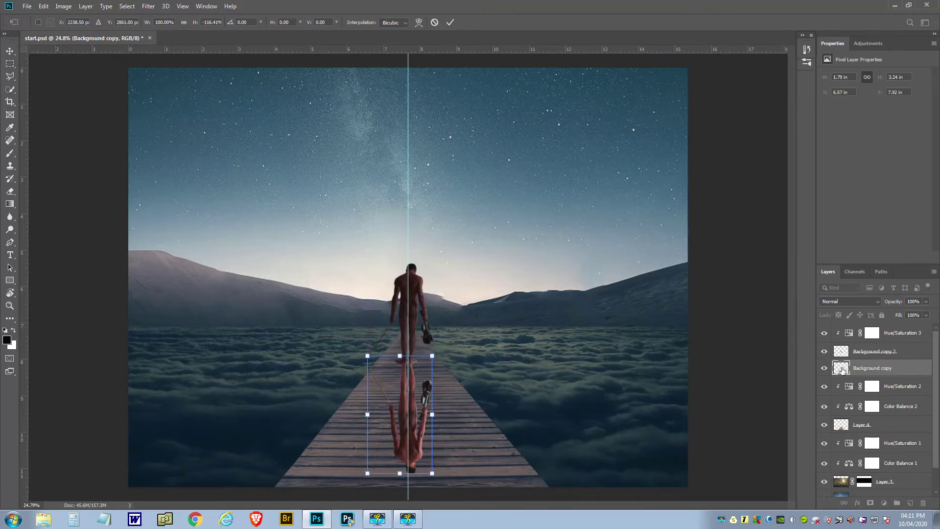
{"action": "left_click", "coordinate": [452, 23]}
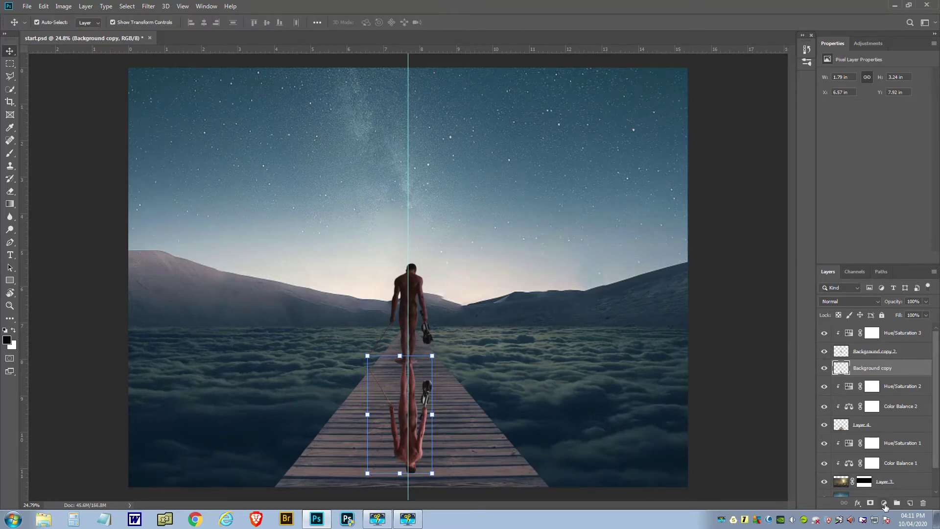
Clip a Hue/Saturation 4 adjustment to the reflection with Lightness at -100
{"action": "left_click", "coordinate": [884, 503]}
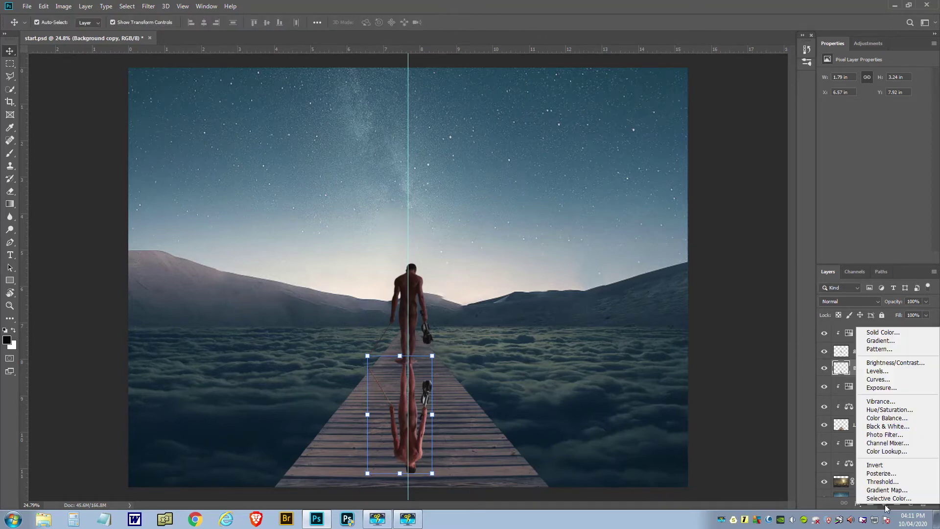
{"action": "left_click", "coordinate": [879, 413]}
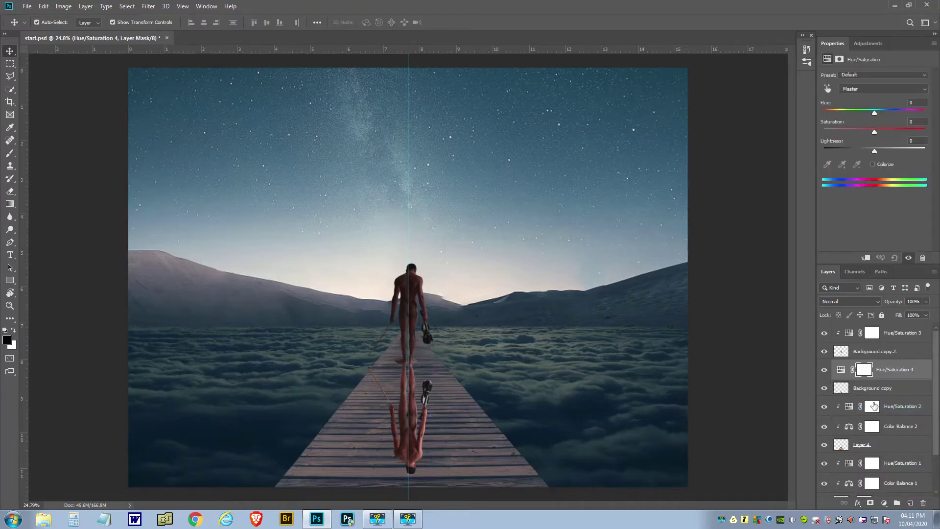
{"action": "left_click", "coordinate": [842, 377], "text": "alt"}
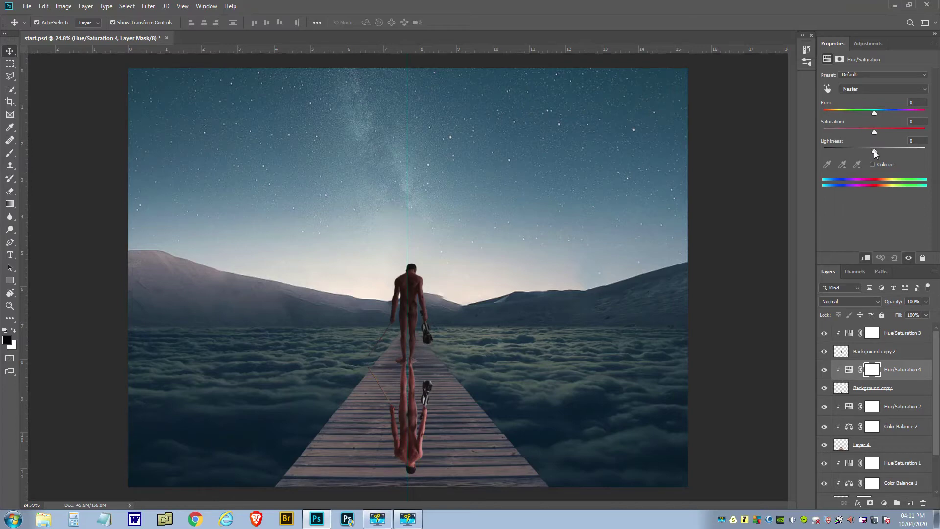
{"action": "left_click_drag", "start_coordinate": [874, 151], "coordinate": [823, 154]}
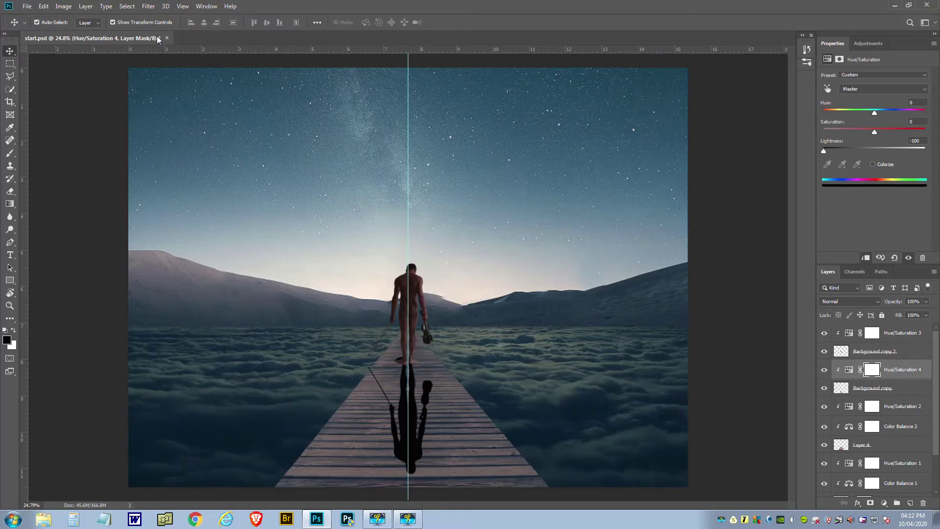
Open the Gaussian Blur dialog, cancel it, and select the reflection layer
{"action": "left_click", "coordinate": [149, 7]}
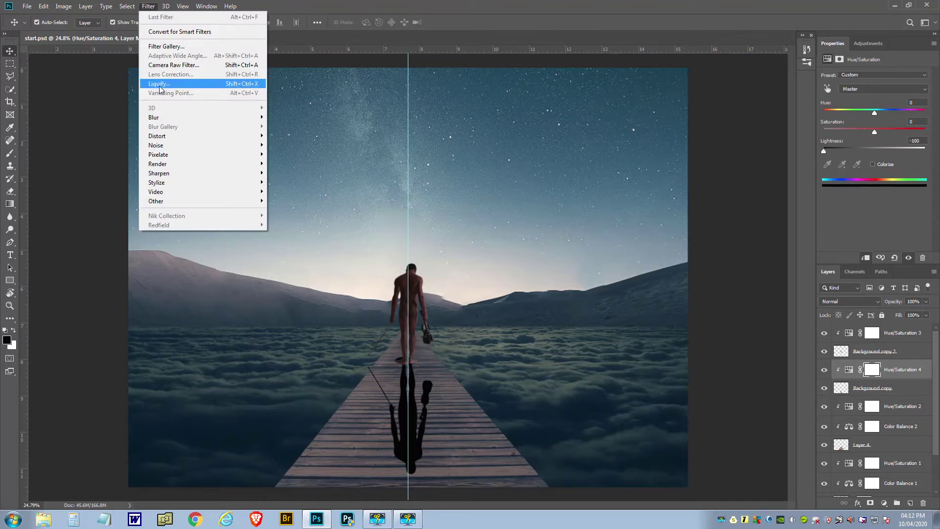
{"action": "mouse_move", "coordinate": [162, 118]}
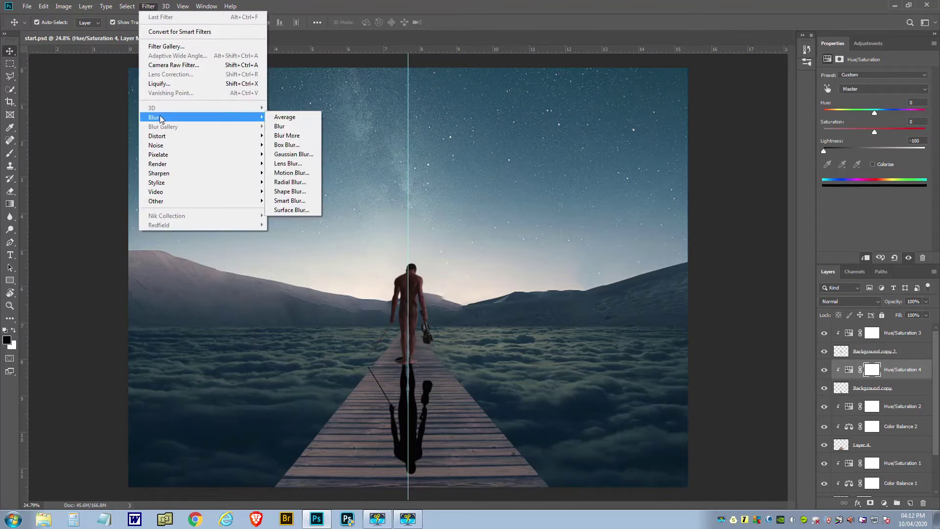
{"action": "left_click", "coordinate": [293, 155]}
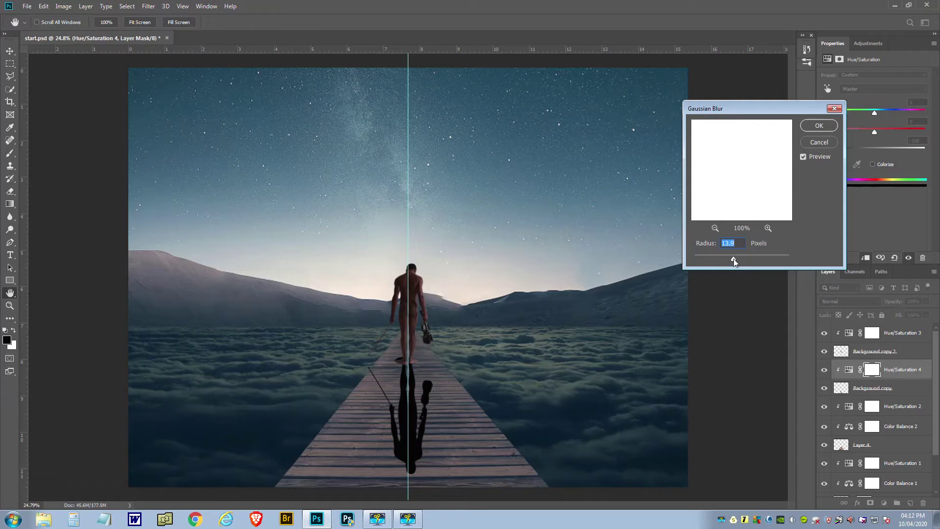
{"action": "left_click", "coordinate": [835, 108]}
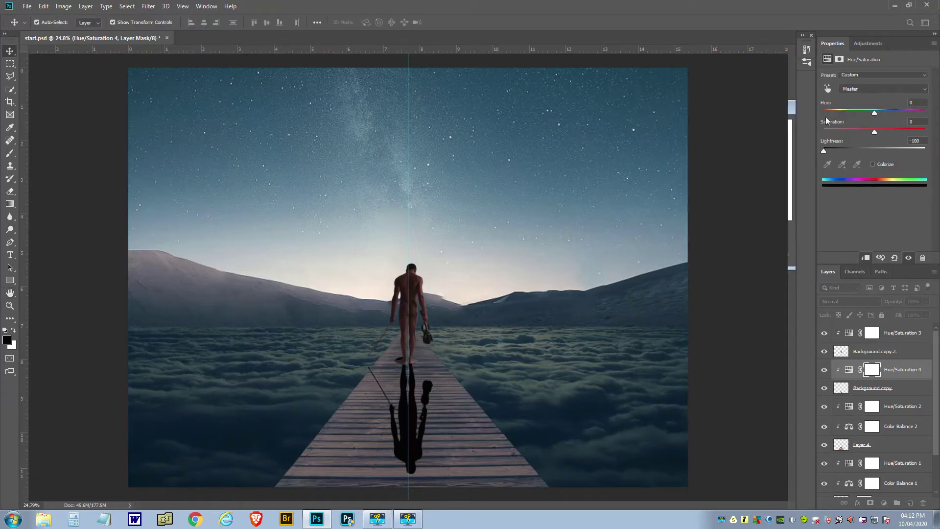
{"action": "left_click", "coordinate": [842, 389]}
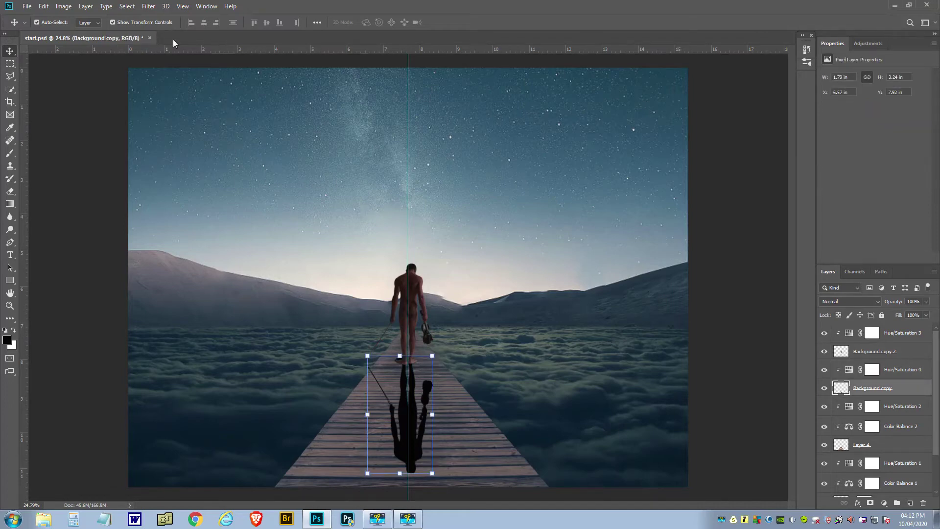
Apply Filter > Blur > Gaussian Blur to the Background copy reflection with the set radius
{"action": "left_click", "coordinate": [149, 6]}
{"action": "mouse_move", "coordinate": [164, 118]}
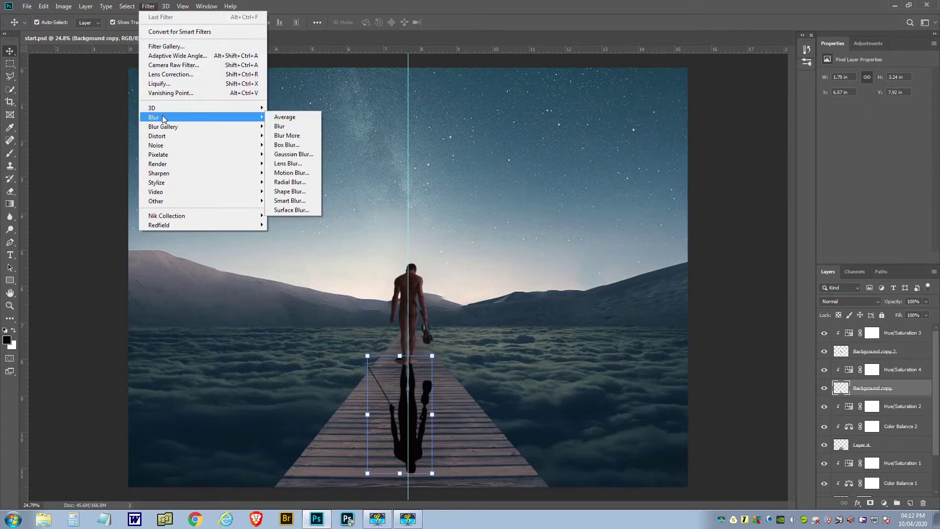
{"action": "left_click", "coordinate": [297, 155]}
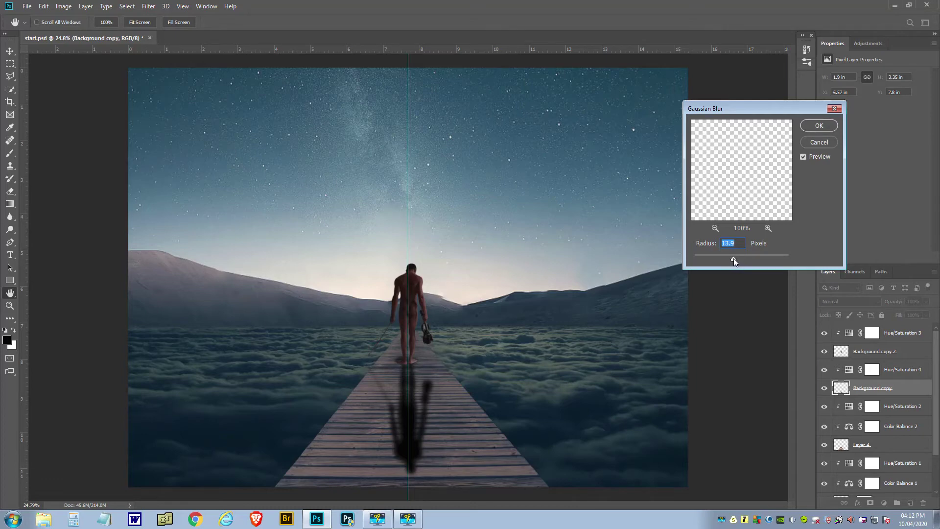
{"action": "left_click", "coordinate": [735, 258]}
{"action": "left_click", "coordinate": [819, 125]}
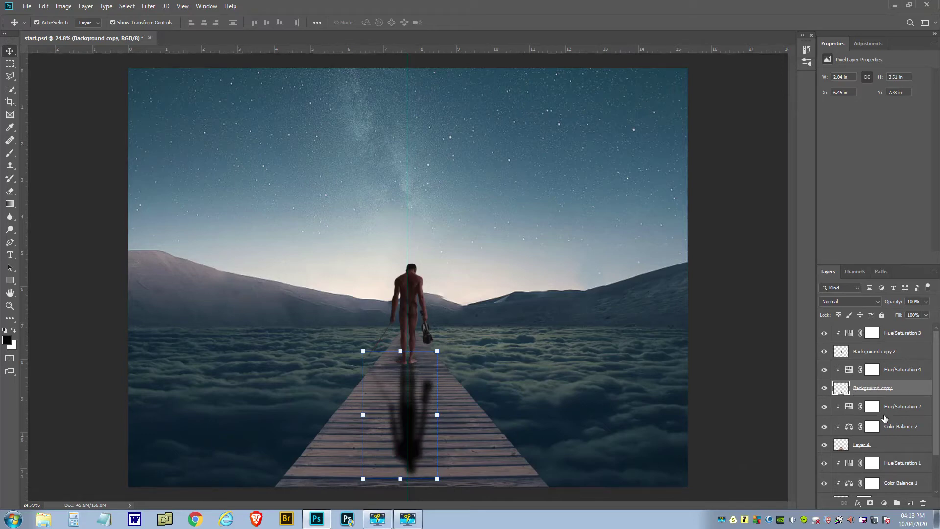
Add a layer mask to the reflection and drag a 48% opacity gradient up from the boardwalk's bottom
{"action": "left_click", "coordinate": [871, 503]}
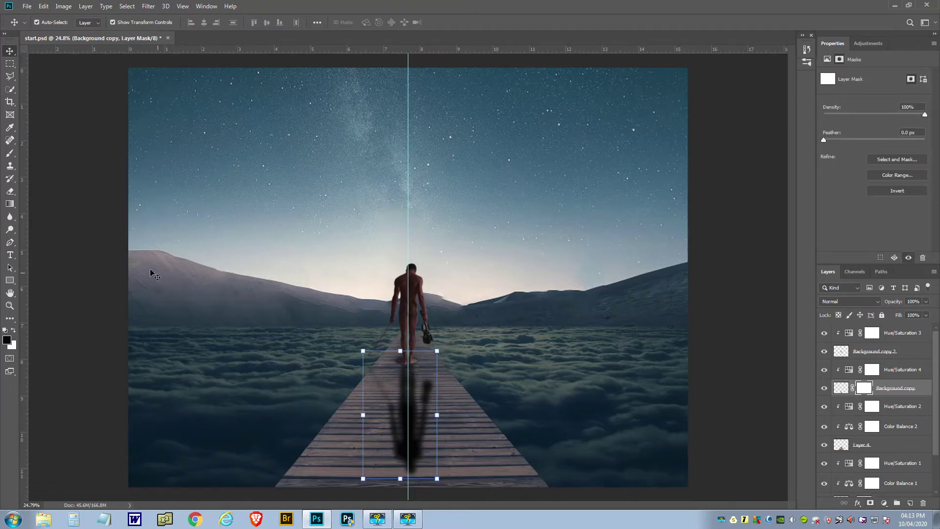
{"action": "left_click", "coordinate": [10, 205]}
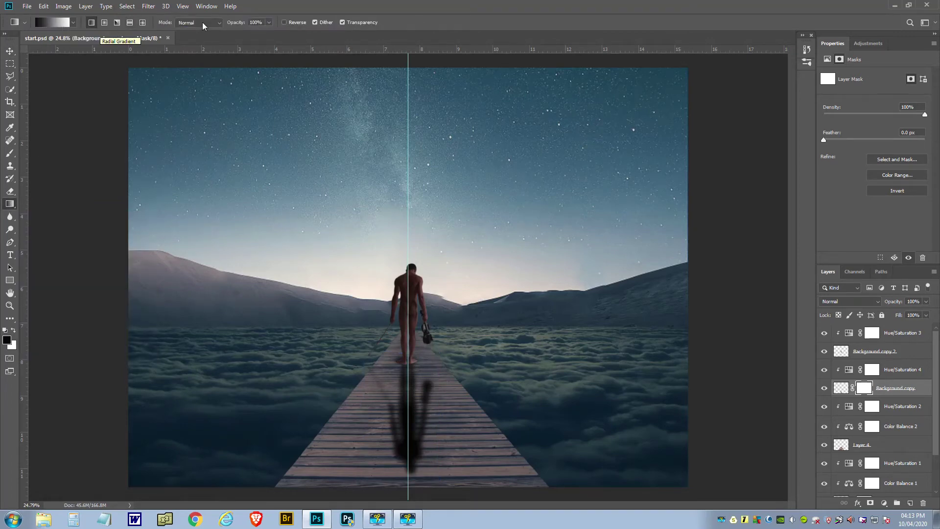
{"action": "left_click", "coordinate": [269, 23]}
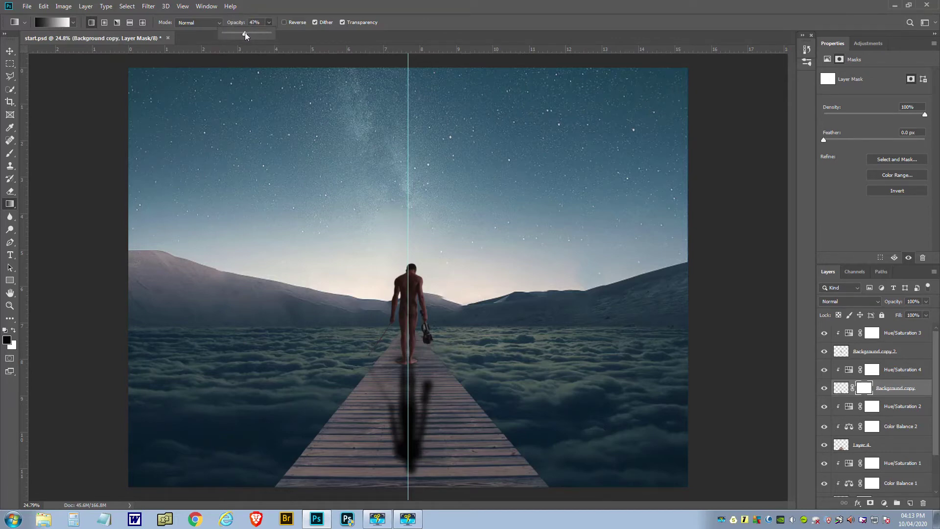
{"action": "left_click_drag", "start_coordinate": [245, 32], "coordinate": [246, 33]}
{"action": "left_click_drag", "start_coordinate": [397, 487], "coordinate": [398, 361]}
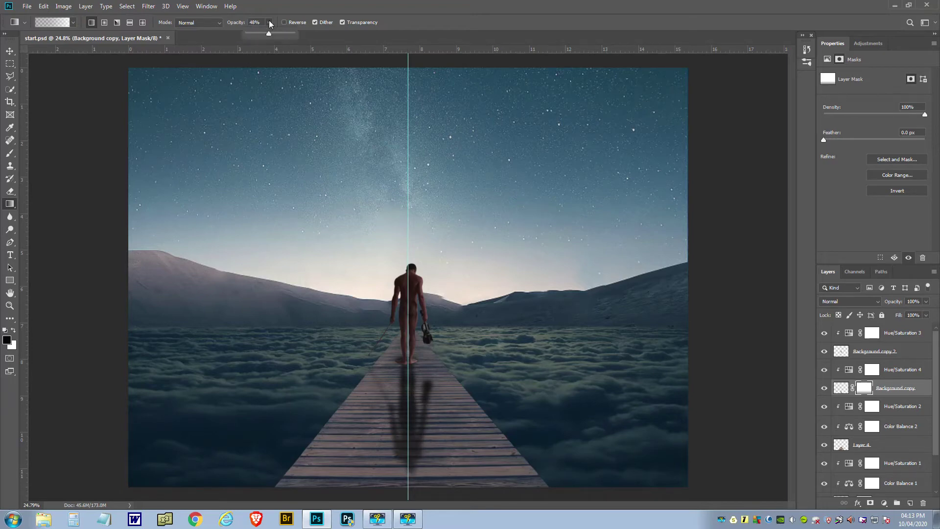
{"action": "left_click_drag", "start_coordinate": [268, 33], "coordinate": [300, 34]}
Open the image 05 frame.jpg
{"action": "left_click", "coordinate": [895, 339]}
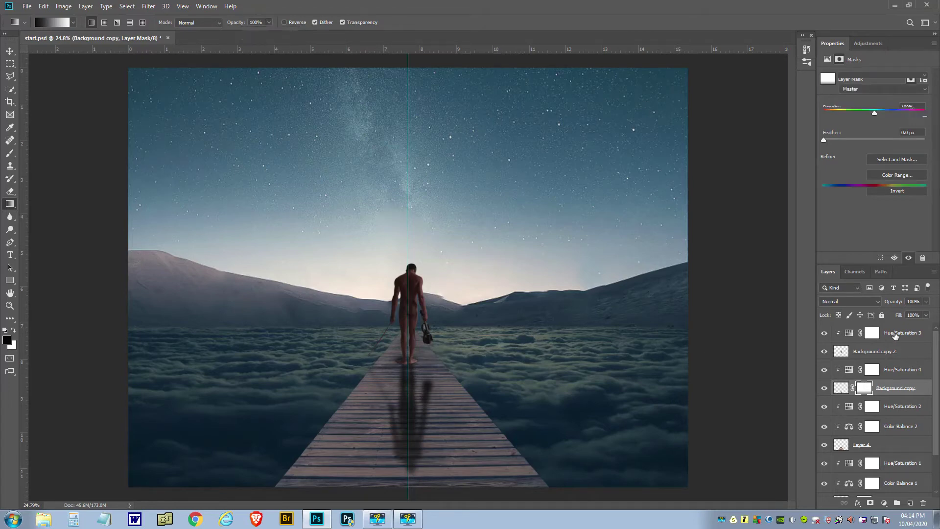
{"action": "left_click", "coordinate": [27, 7]}
{"action": "left_click", "coordinate": [33, 28]}
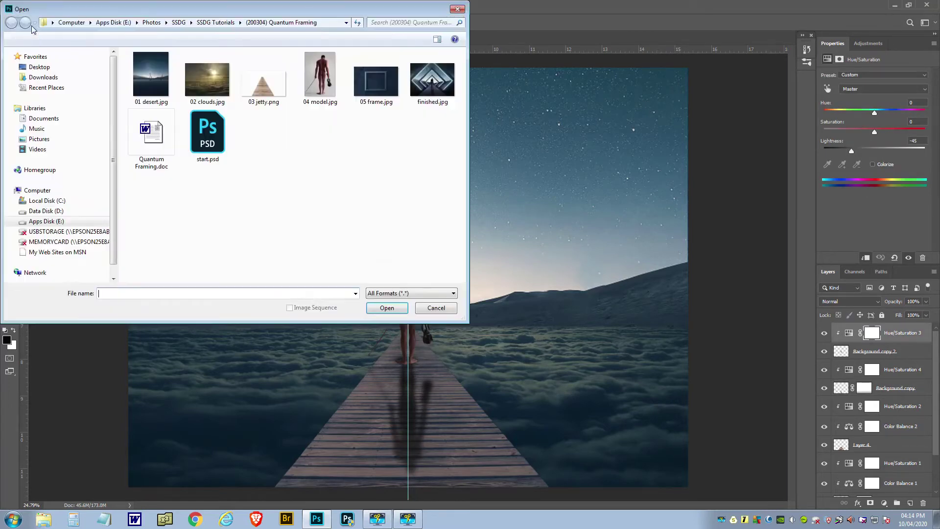
{"action": "double_click", "coordinate": [375, 86]}
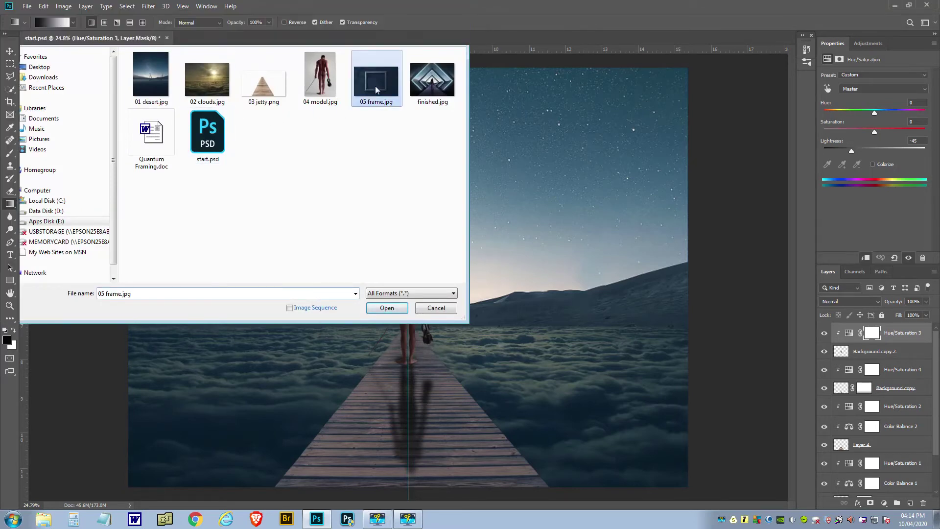
{"action": "scroll", "coordinate": [360, 184], "scroll_direction": "up", "scroll_amount": 3}
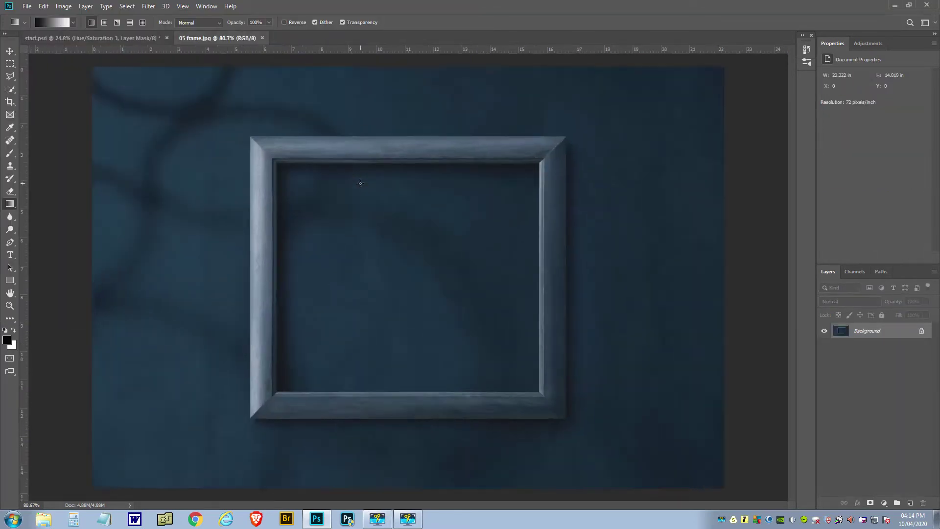
{"action": "scroll", "coordinate": [360, 183], "scroll_direction": "down", "scroll_amount": 1}
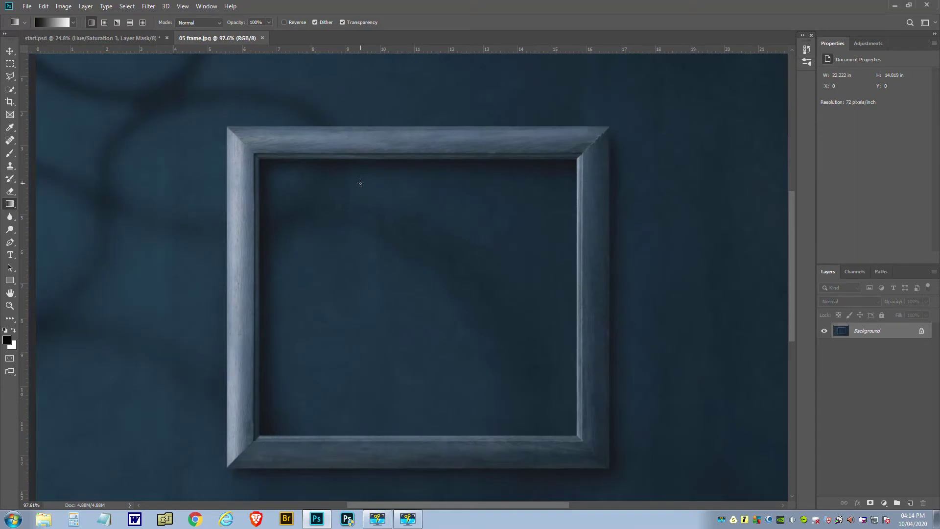
Select the frame's outer edge with a four-corner Polygonal Lasso outline
{"action": "left_click", "coordinate": [11, 76]}
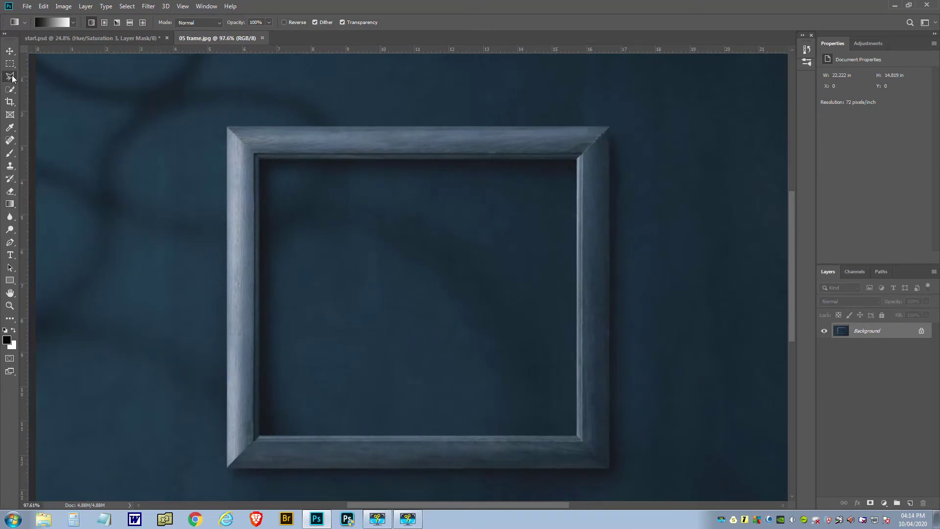
{"action": "left_click", "coordinate": [227, 126]}
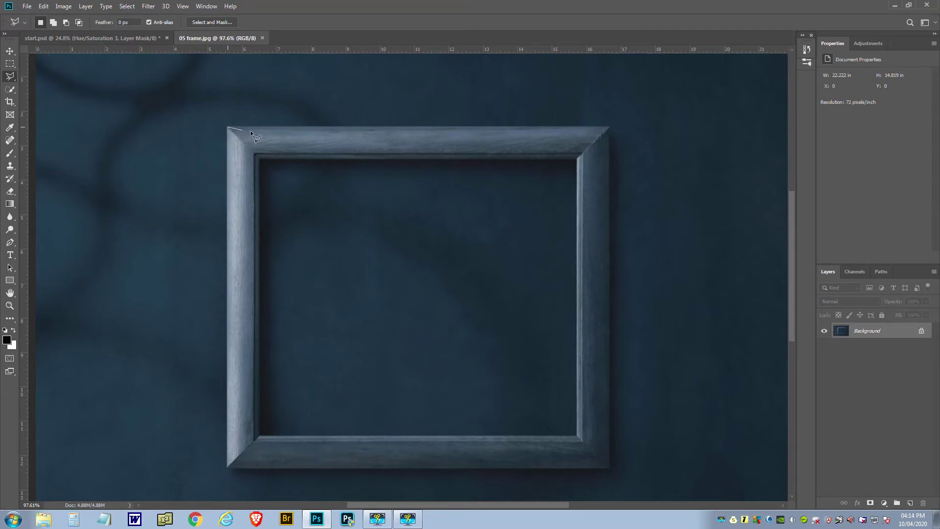
{"action": "left_click", "coordinate": [609, 128]}
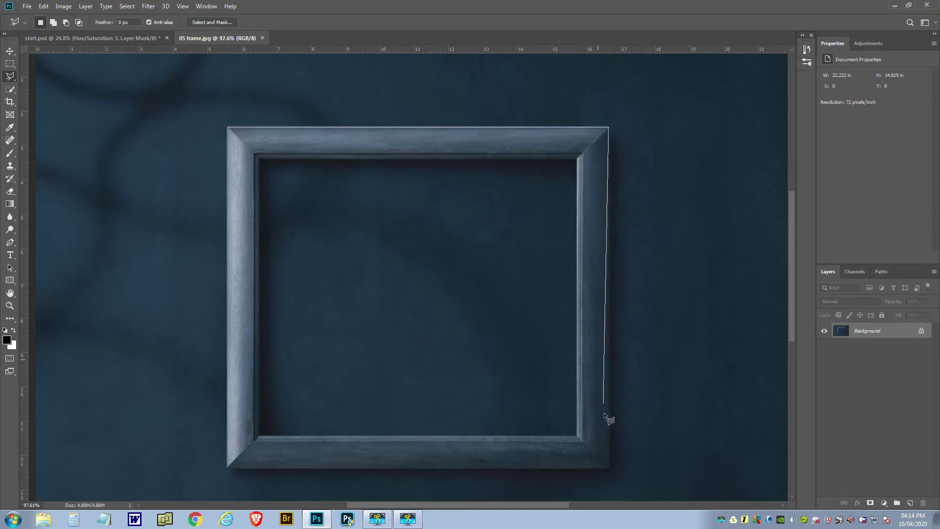
{"action": "left_click", "coordinate": [610, 469]}
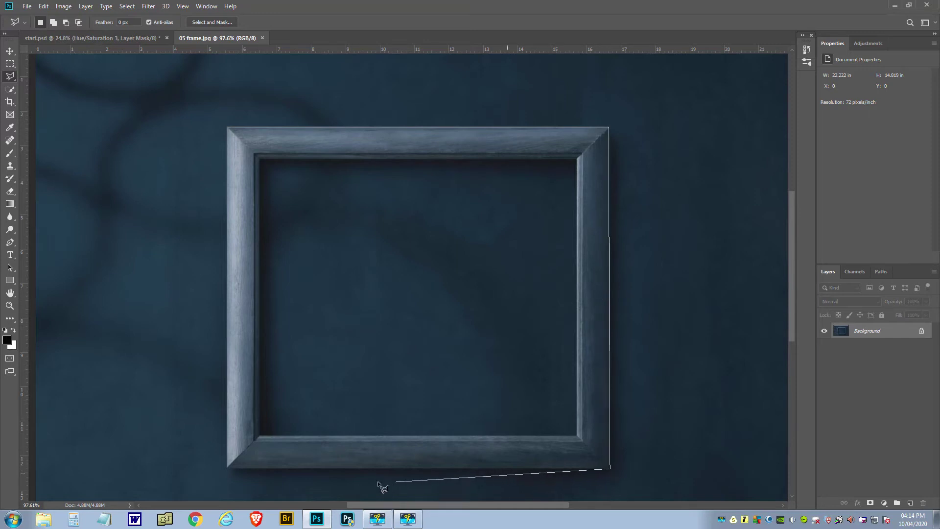
{"action": "left_click", "coordinate": [227, 468]}
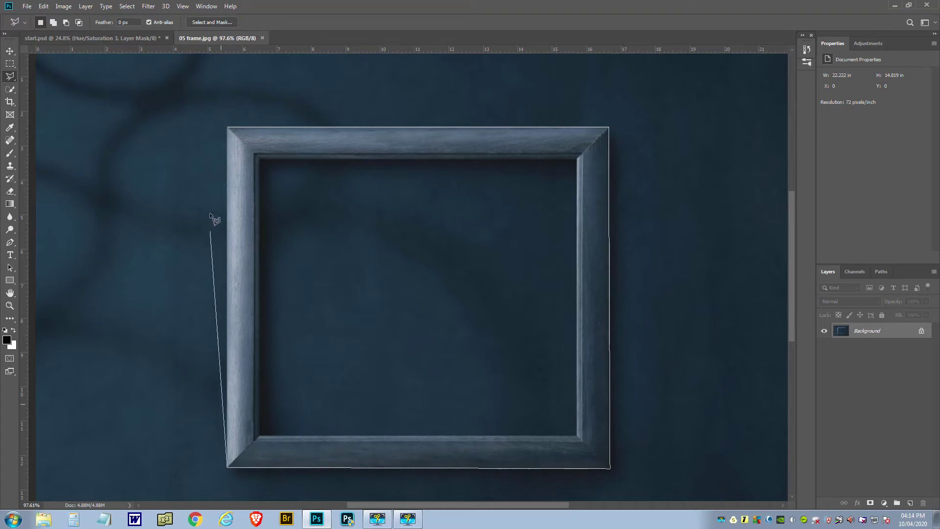
{"action": "left_click", "coordinate": [228, 129]}
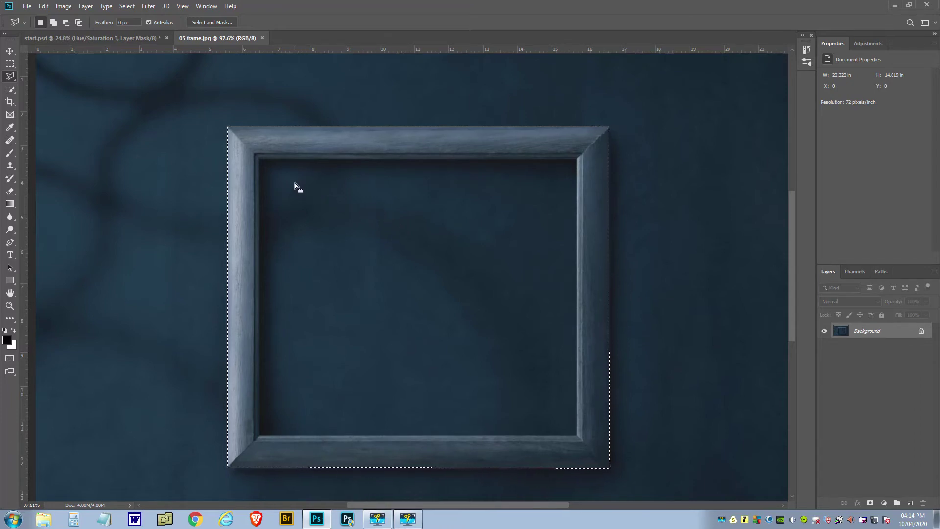
Subtract the frame's inner opening from the selection with an Alt Polygonal Lasso outline
{"action": "key", "text": "alt"}
{"action": "left_click", "coordinate": [255, 154]}
{"action": "left_click", "coordinate": [582, 153]}
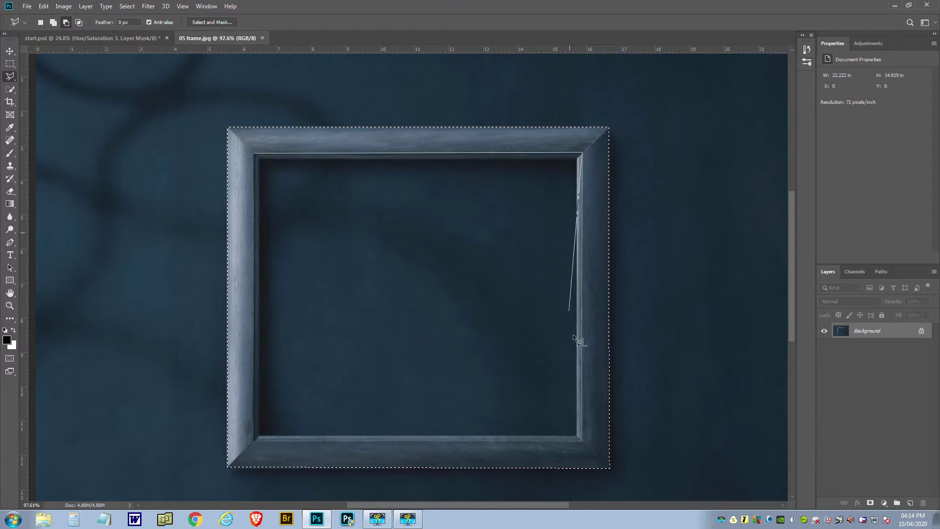
{"action": "left_click", "coordinate": [583, 440]}
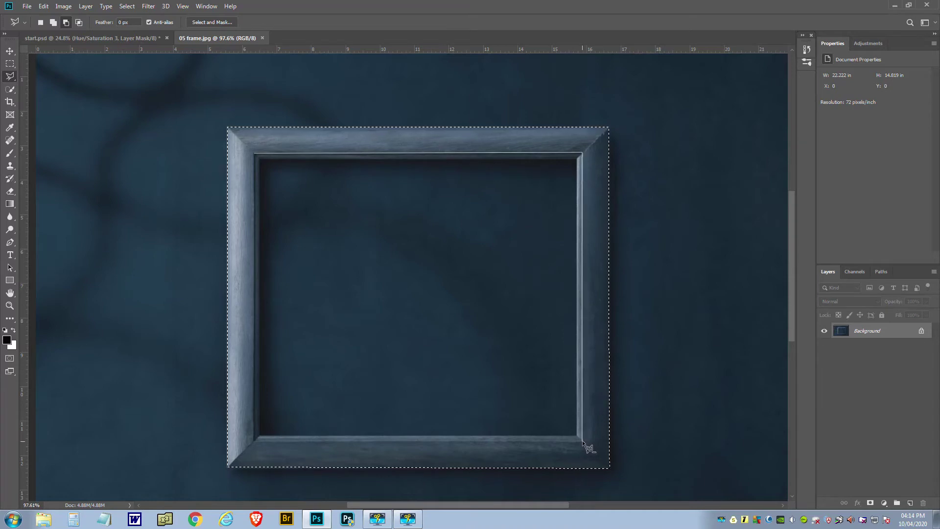
{"action": "left_click", "coordinate": [254, 439]}
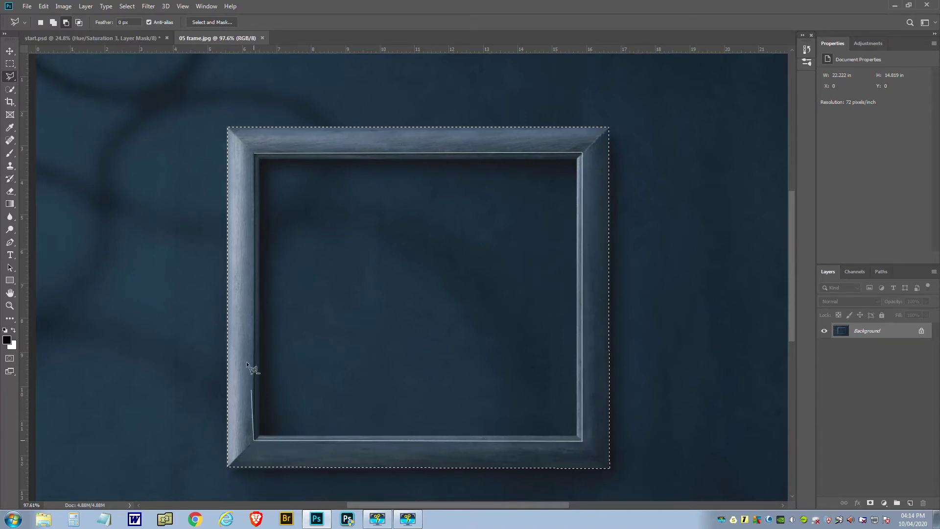
{"action": "left_click", "coordinate": [254, 153]}
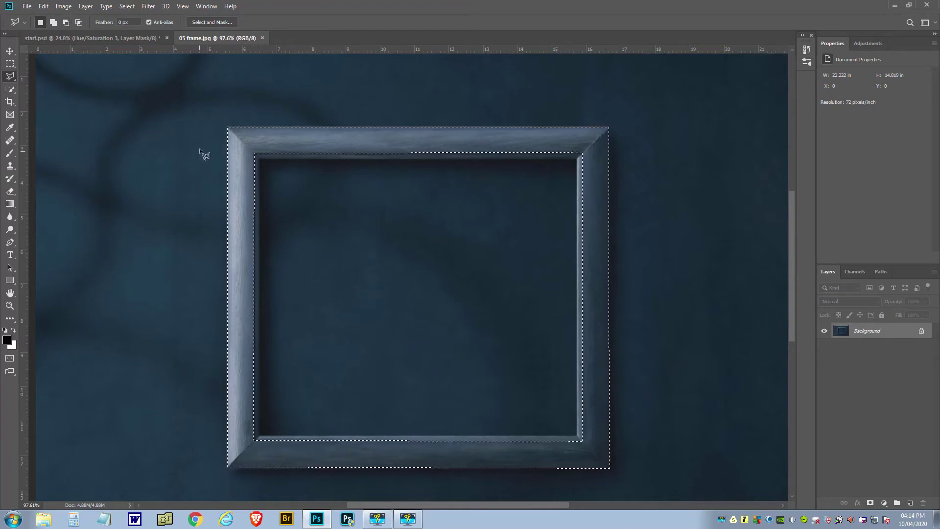
Feather the selection by 1 px, copy it to Layer 1, and hide Background
{"action": "left_click", "coordinate": [132, 7]}
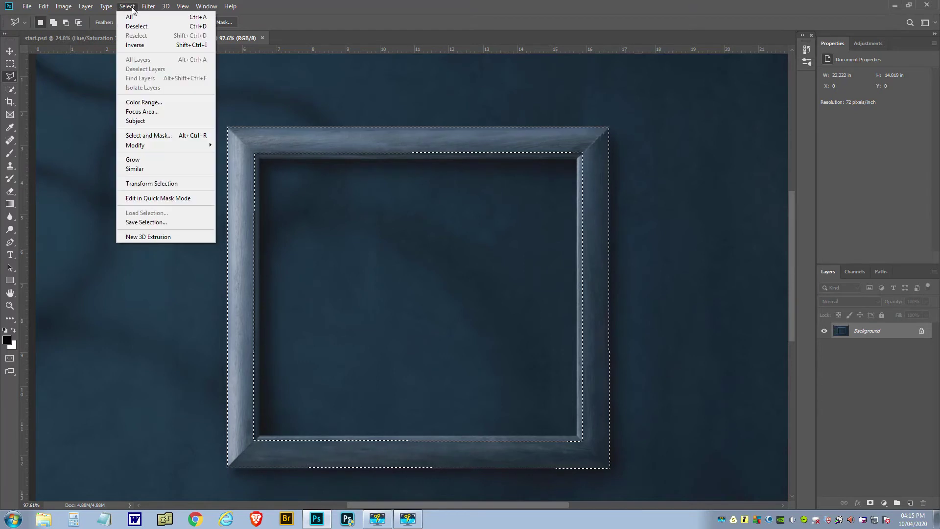
{"action": "mouse_move", "coordinate": [142, 146]}
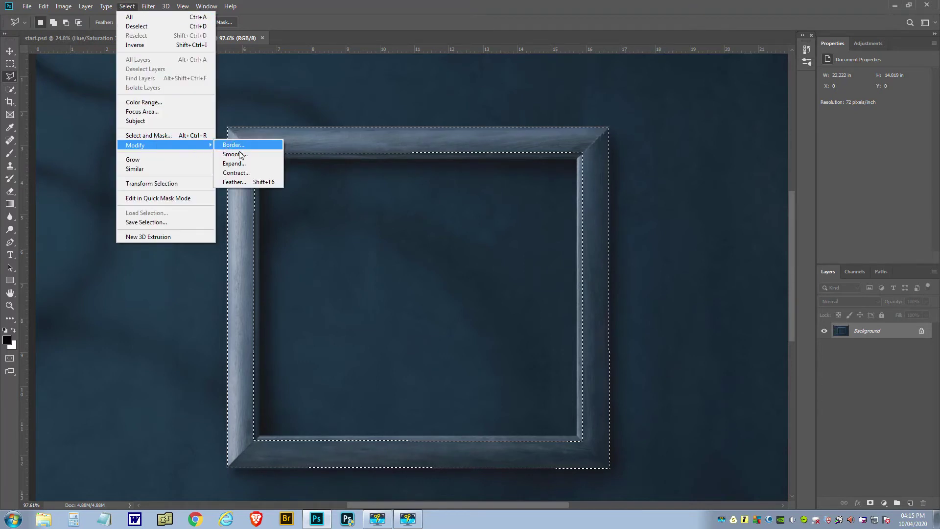
{"action": "left_click", "coordinate": [234, 182]}
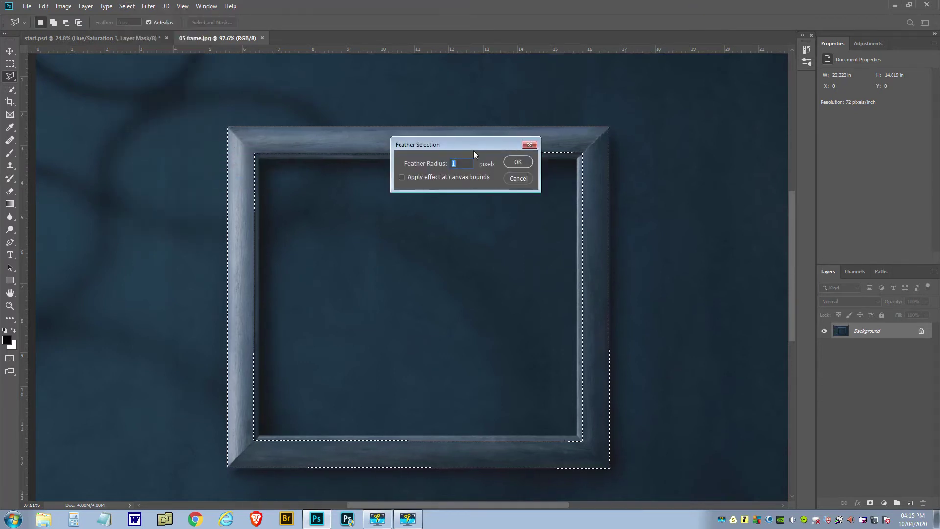
{"action": "left_click", "coordinate": [517, 163]}
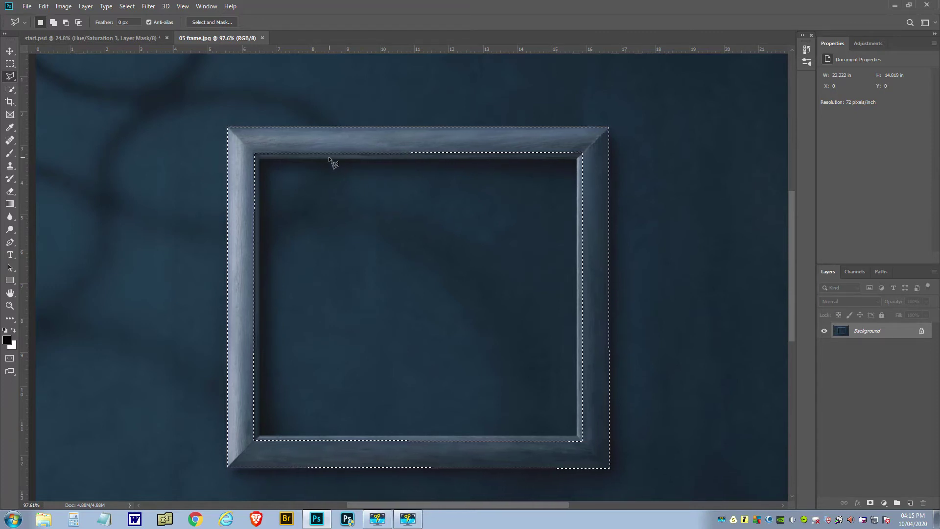
{"action": "key", "text": "ctrl+j"}
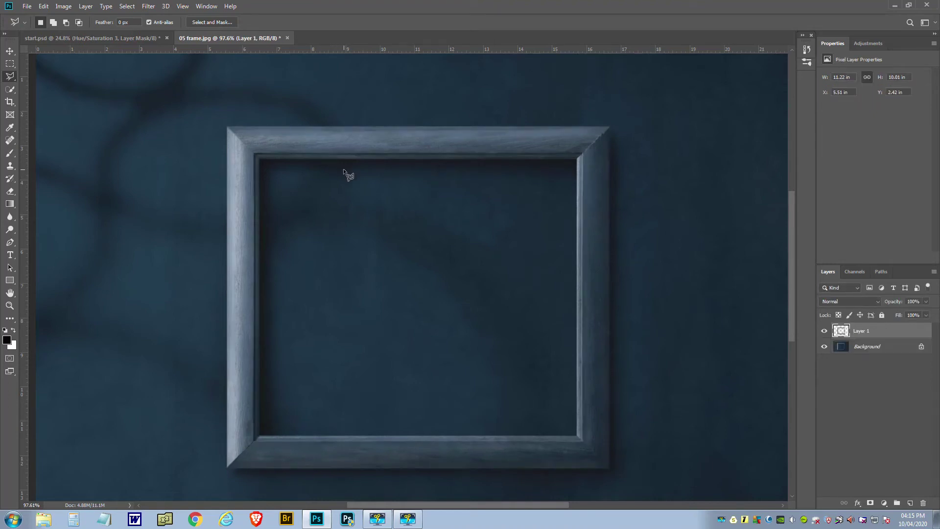
{"action": "left_click", "coordinate": [824, 346]}
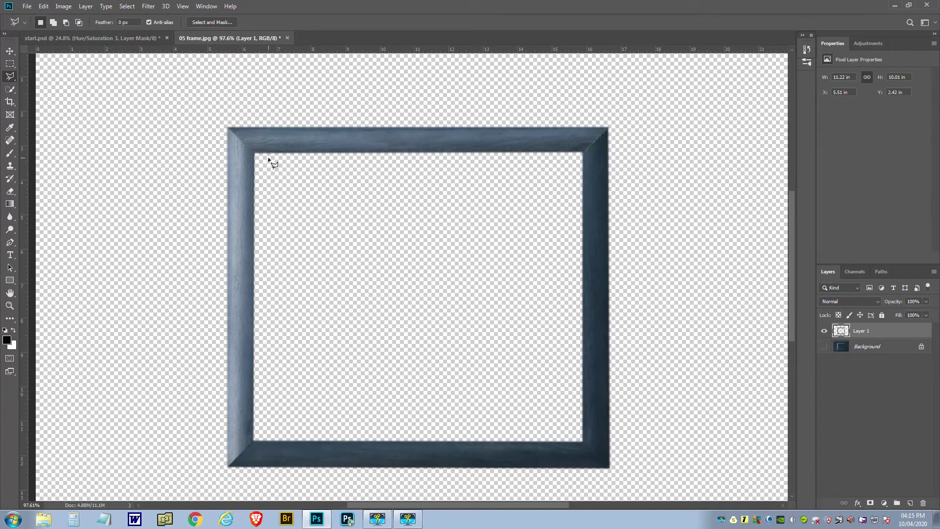
Drag Layer 1 from a floating 05 frame.jpg window into start.psd, then close the photo unsaved
{"action": "left_click_drag", "start_coordinate": [256, 37], "coordinate": [232, 440]}
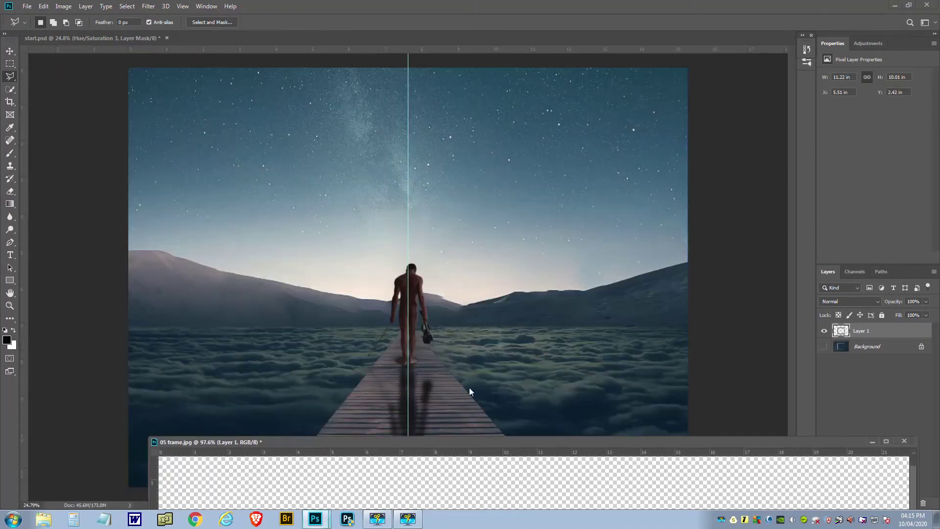
{"action": "left_click_drag", "start_coordinate": [890, 334], "coordinate": [355, 246]}
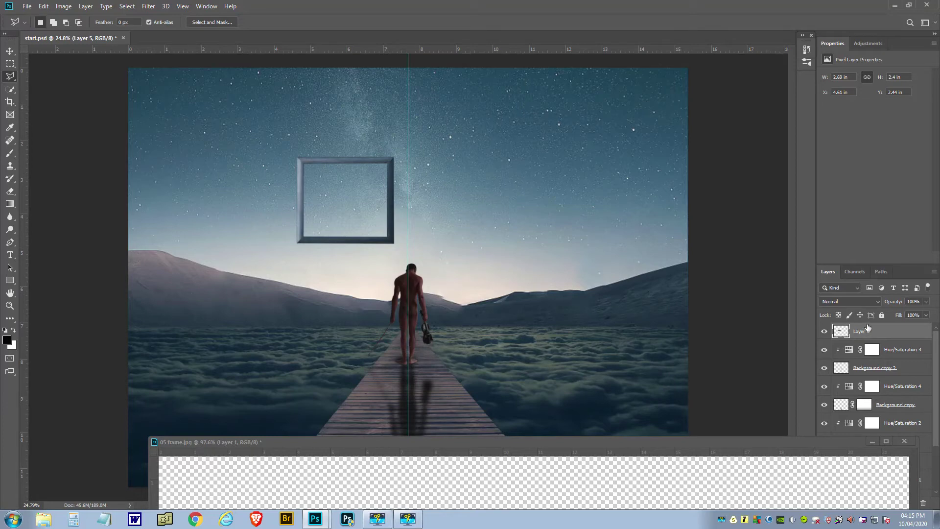
{"action": "left_click", "coordinate": [904, 441]}
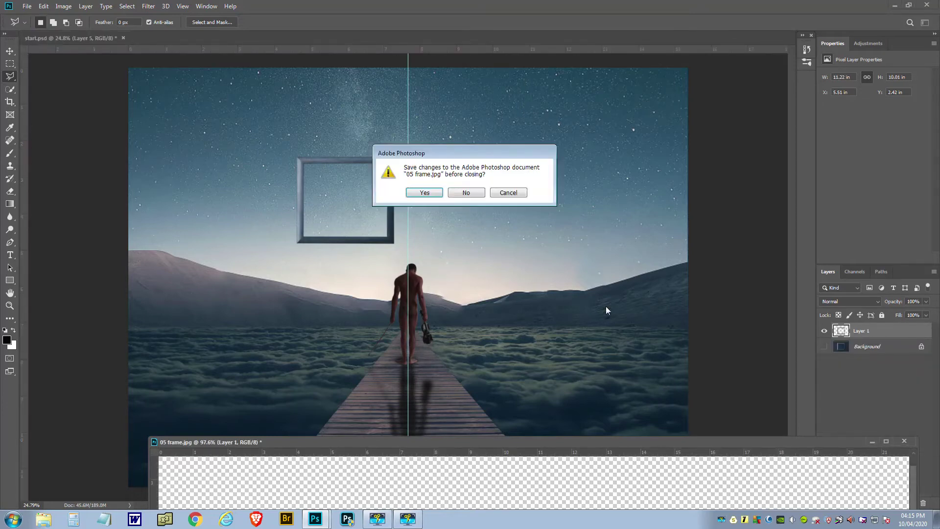
{"action": "left_click", "coordinate": [471, 193]}
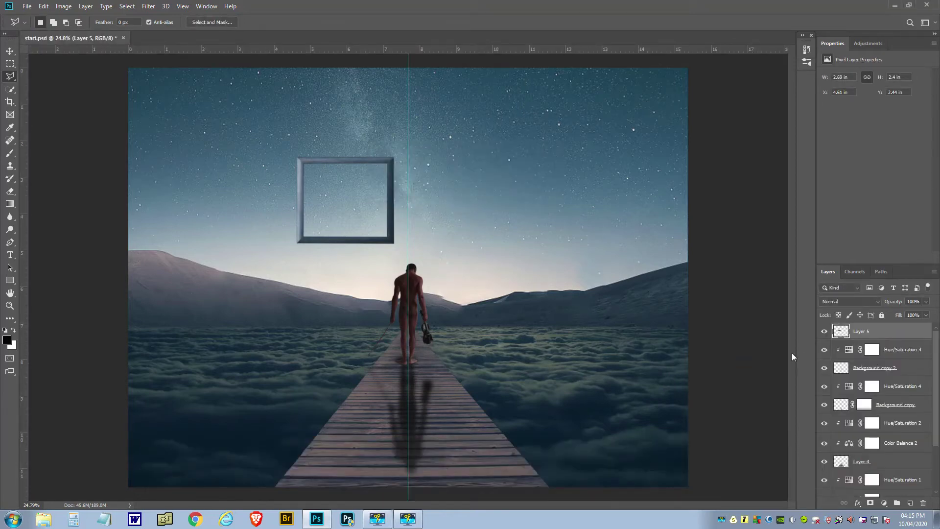
Try a first Free Transform resize of the frame, then cancel it
{"action": "left_click", "coordinate": [10, 51]}
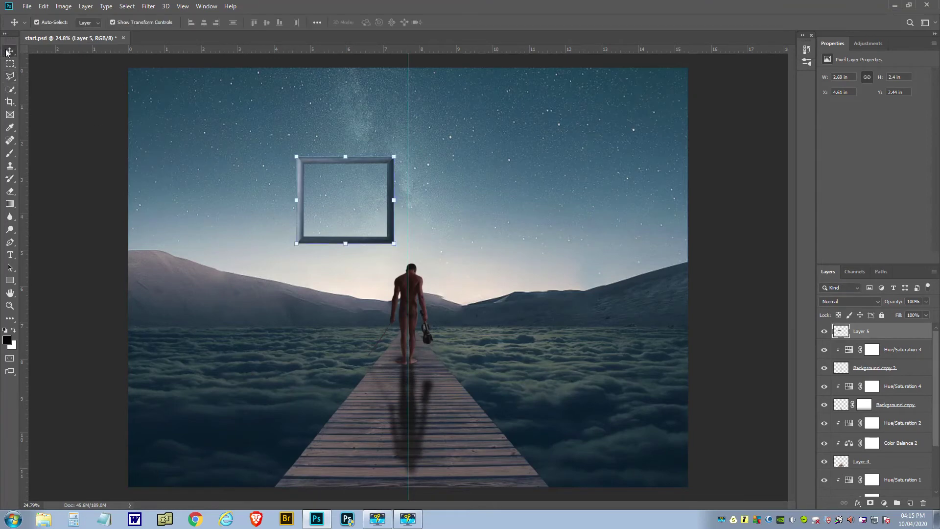
{"action": "left_click", "coordinate": [393, 201]}
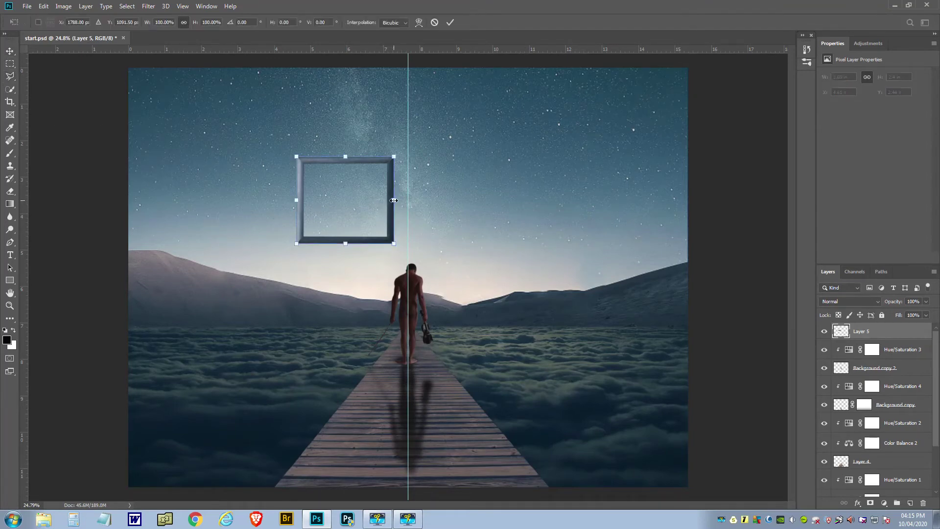
{"action": "left_click_drag", "start_coordinate": [391, 222], "coordinate": [231, 127]}
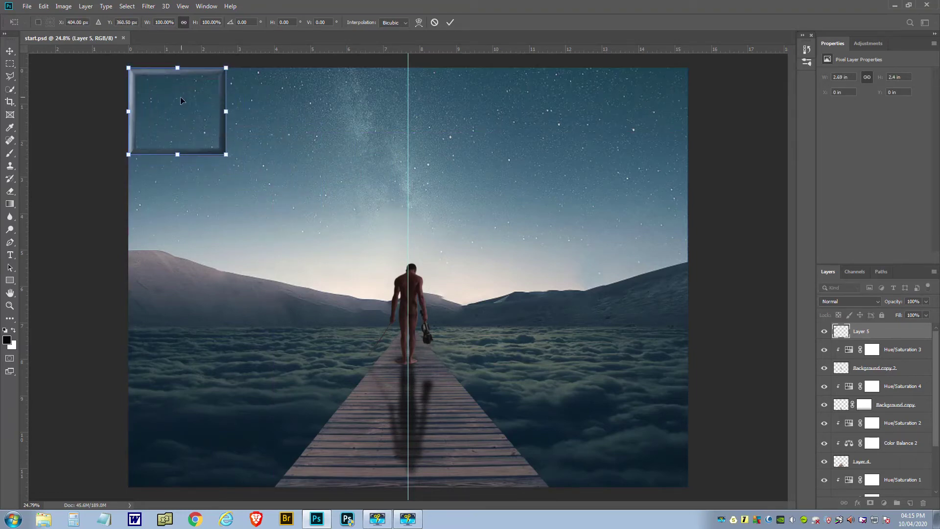
{"action": "scroll", "coordinate": [181, 97], "scroll_direction": "up", "scroll_amount": 3}
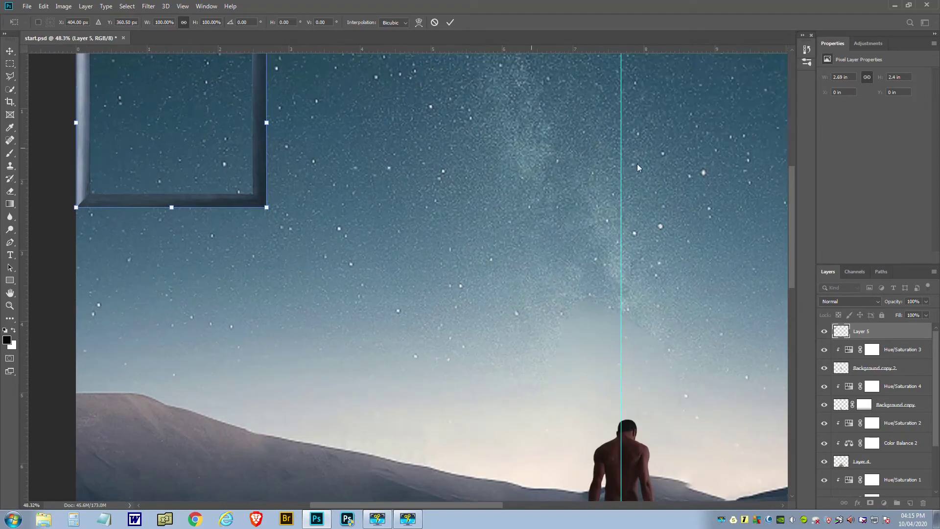
{"action": "left_click_drag", "start_coordinate": [792, 231], "coordinate": [787, 217]}
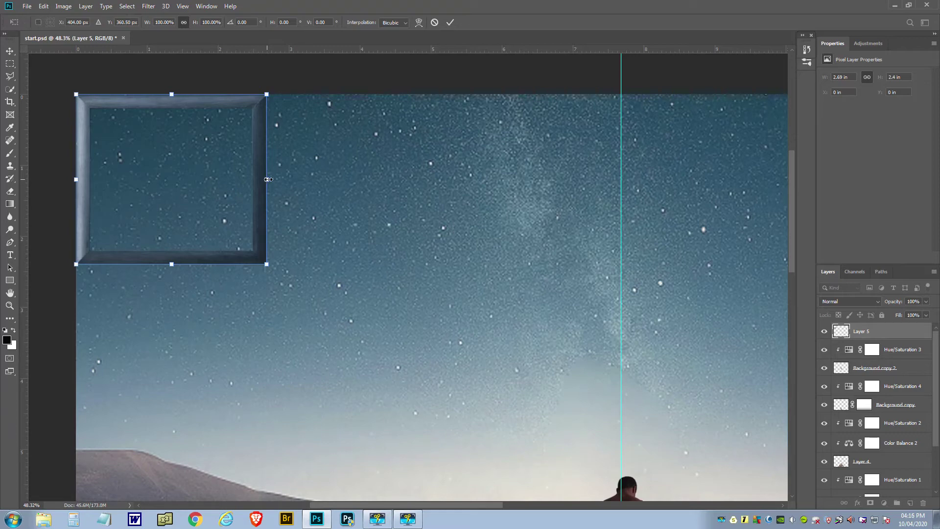
{"action": "left_click_drag", "start_coordinate": [268, 179], "coordinate": [268, 179]}
{"action": "left_click", "coordinate": [434, 22]}
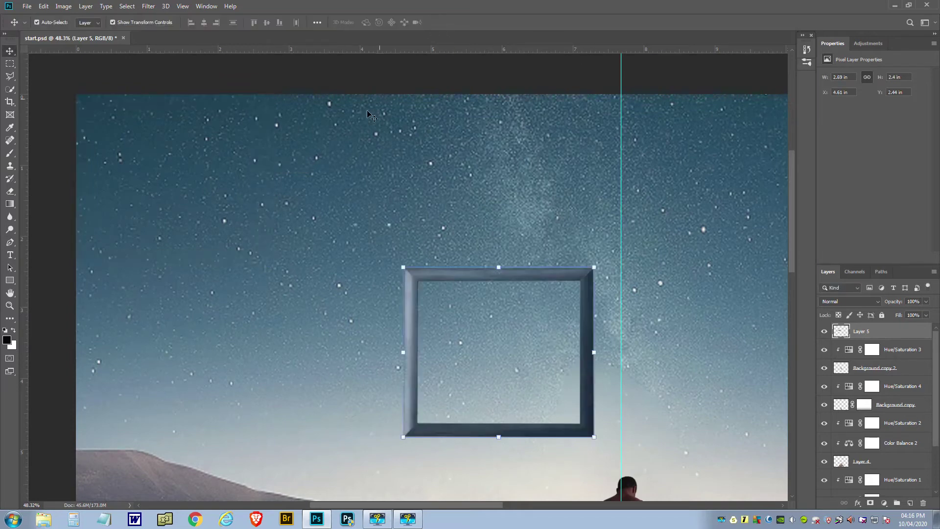
Resize the frame to about 111% width and 125% height, then move it above the man's head
{"action": "left_click_drag", "start_coordinate": [515, 277], "coordinate": [189, 102]}
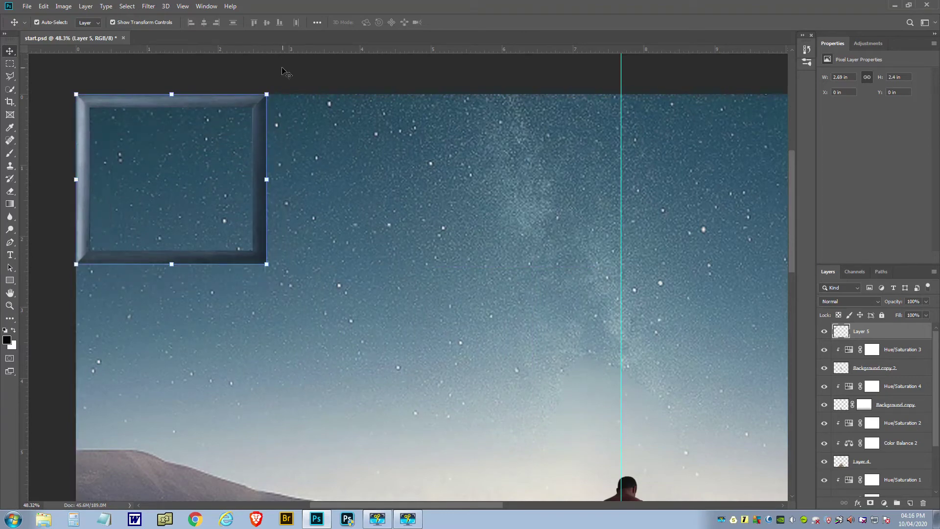
{"action": "left_click", "coordinate": [268, 179]}
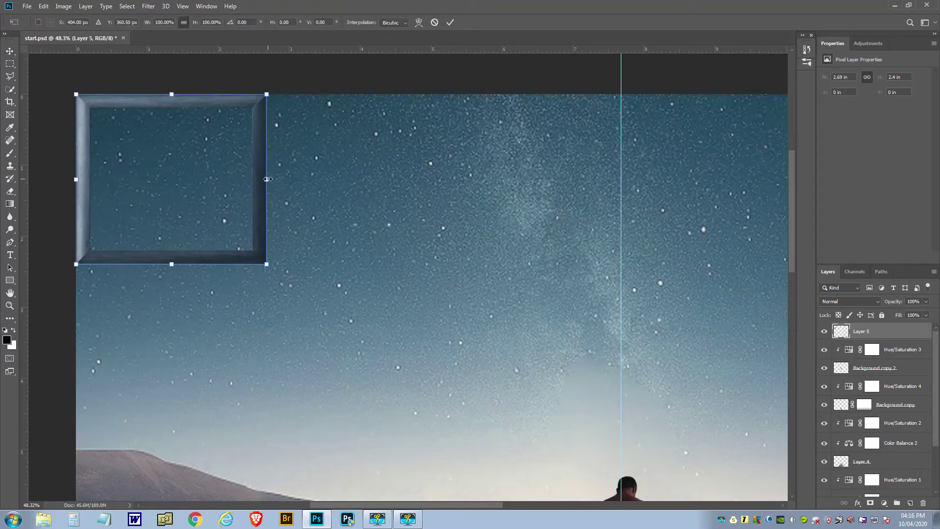
{"action": "left_click_drag", "start_coordinate": [268, 179], "coordinate": [289, 179]}
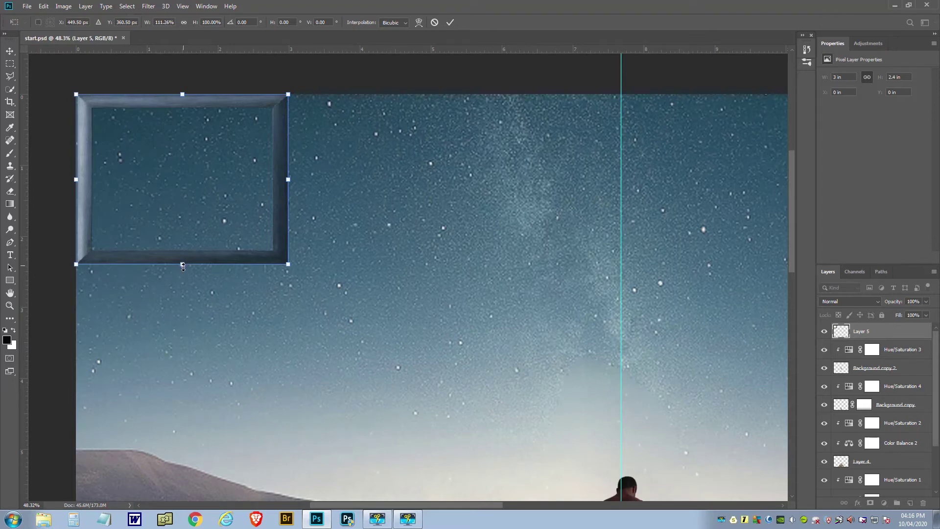
{"action": "left_click_drag", "start_coordinate": [183, 265], "coordinate": [180, 307]}
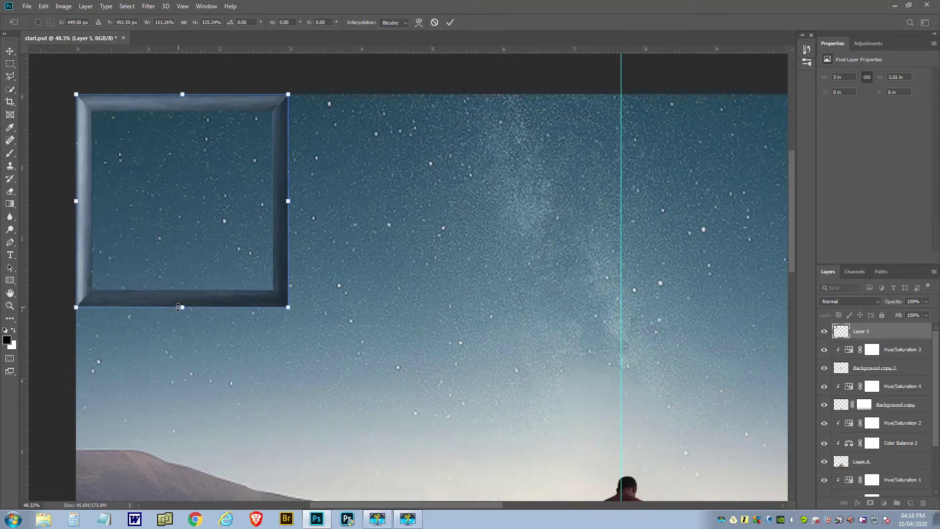
{"action": "left_click", "coordinate": [450, 23]}
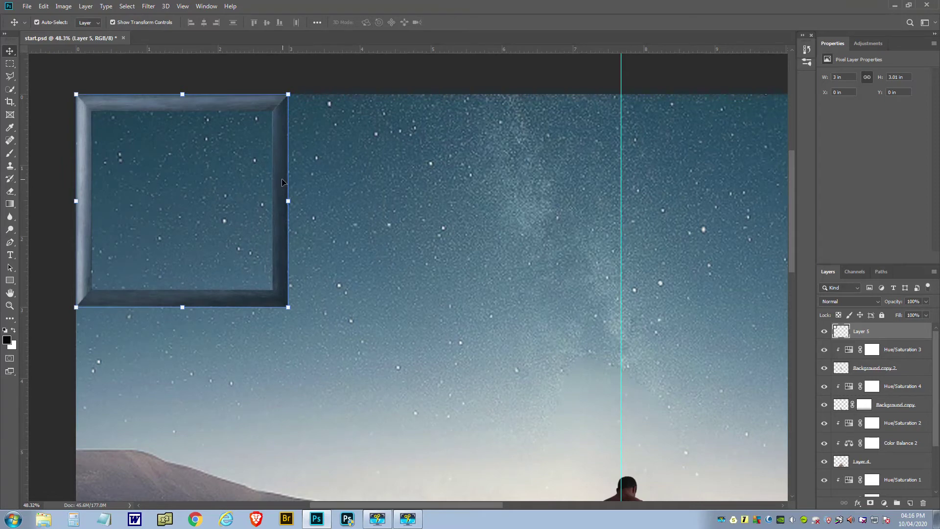
{"action": "left_click_drag", "start_coordinate": [281, 187], "coordinate": [638, 346]}
{"action": "key", "text": "ctrl+minus"}
{"action": "key", "text": "ctrl+0"}
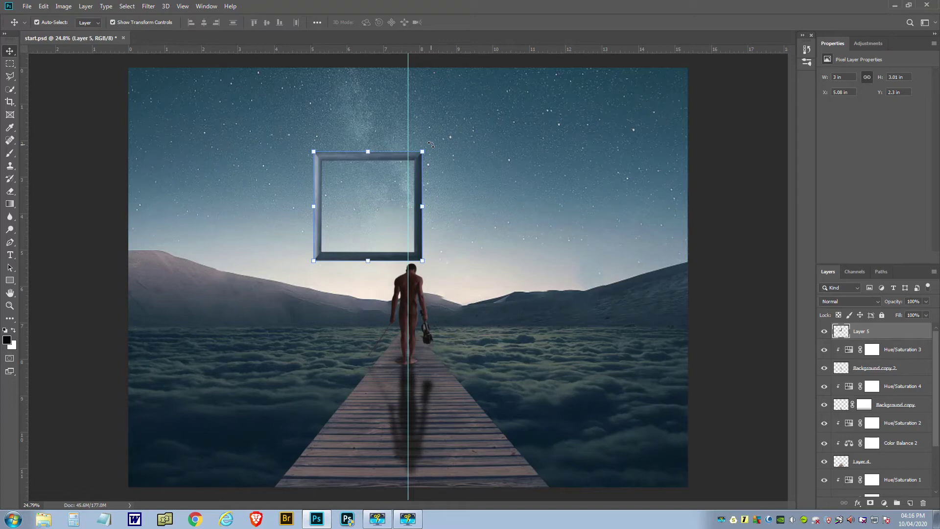
{"action": "left_click_drag", "start_coordinate": [431, 145], "coordinate": [443, 205]}
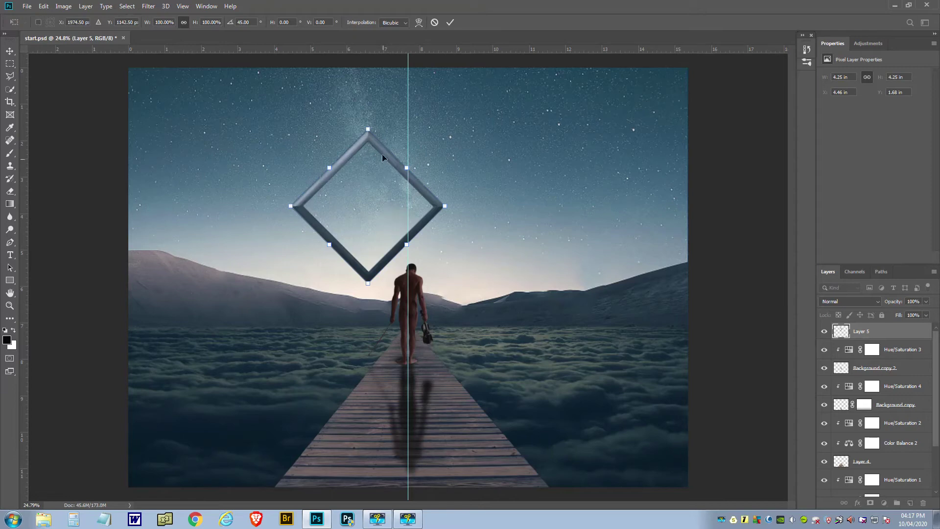
{"action": "left_click_drag", "start_coordinate": [377, 143], "coordinate": [416, 231]}
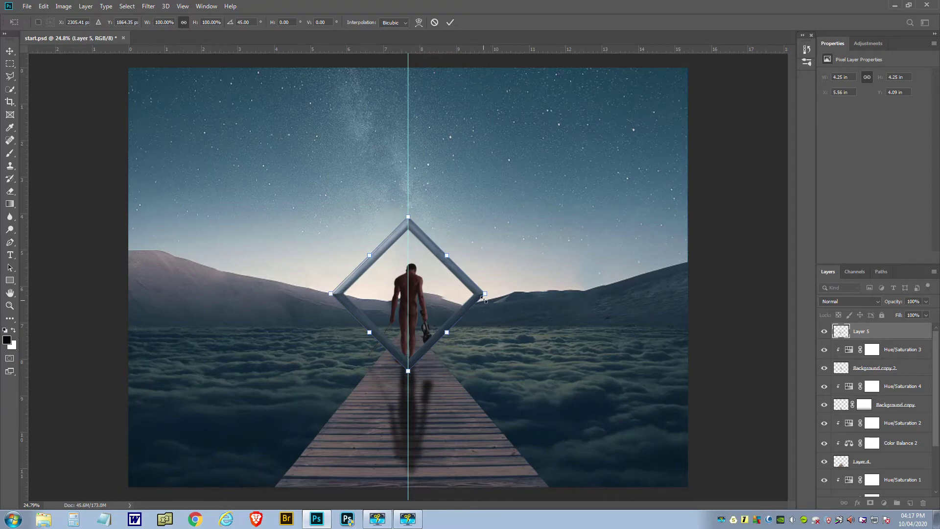
{"action": "left_click_drag", "start_coordinate": [484, 294], "coordinate": [487, 294]}
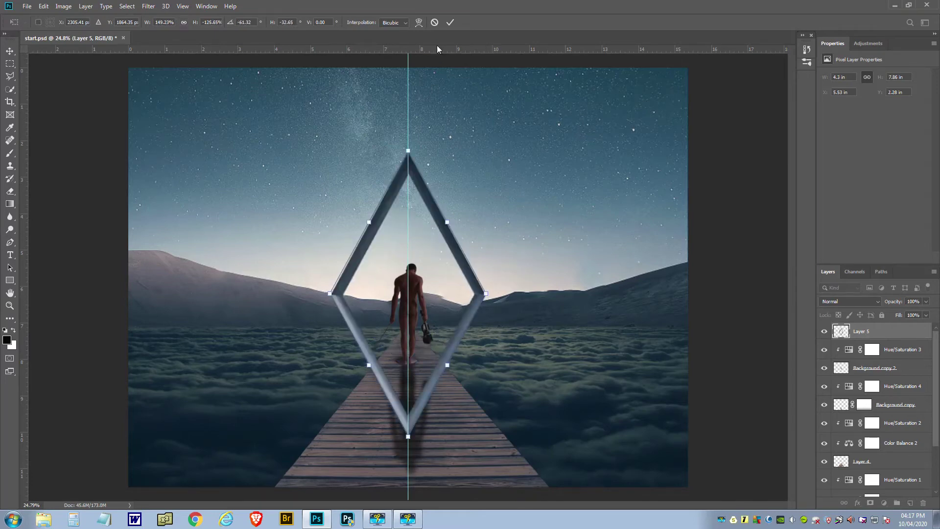
{"action": "left_click", "coordinate": [434, 22]}
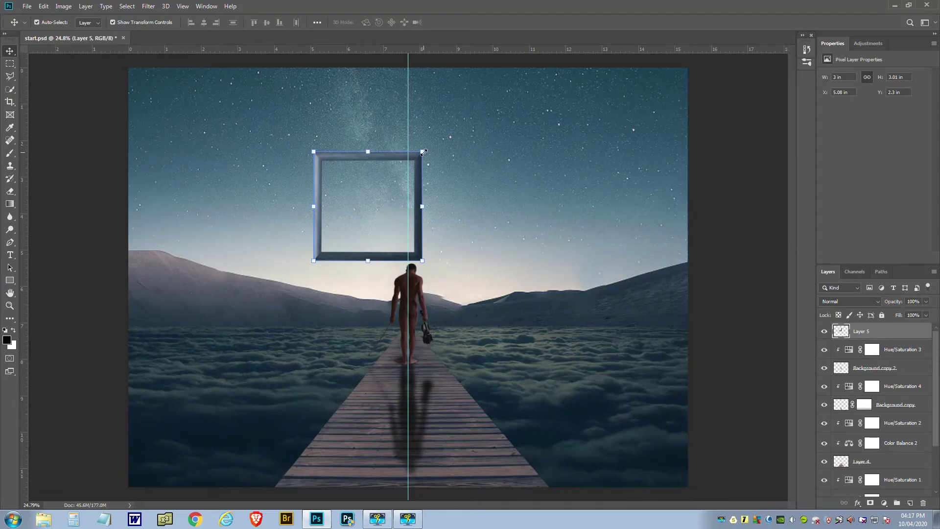
{"action": "left_click_drag", "start_coordinate": [423, 152], "coordinate": [436, 137]}
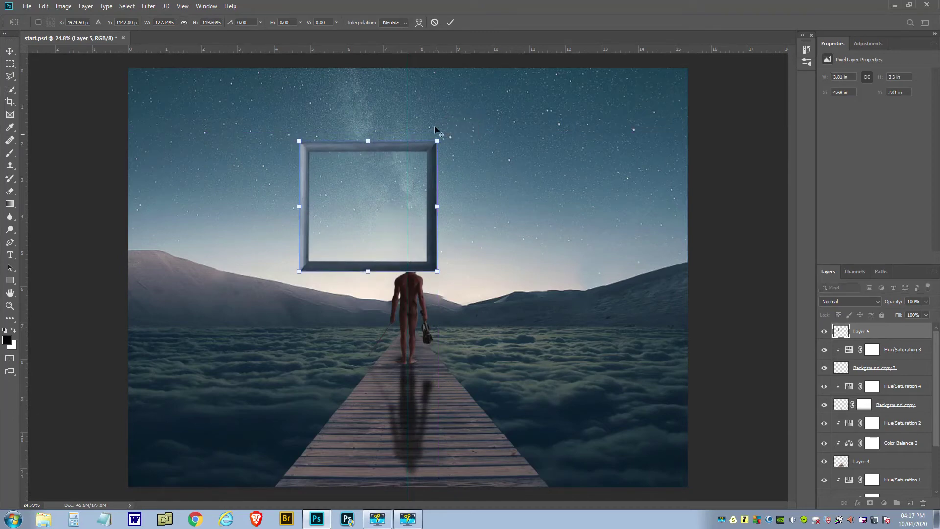
{"action": "left_click", "coordinate": [434, 22]}
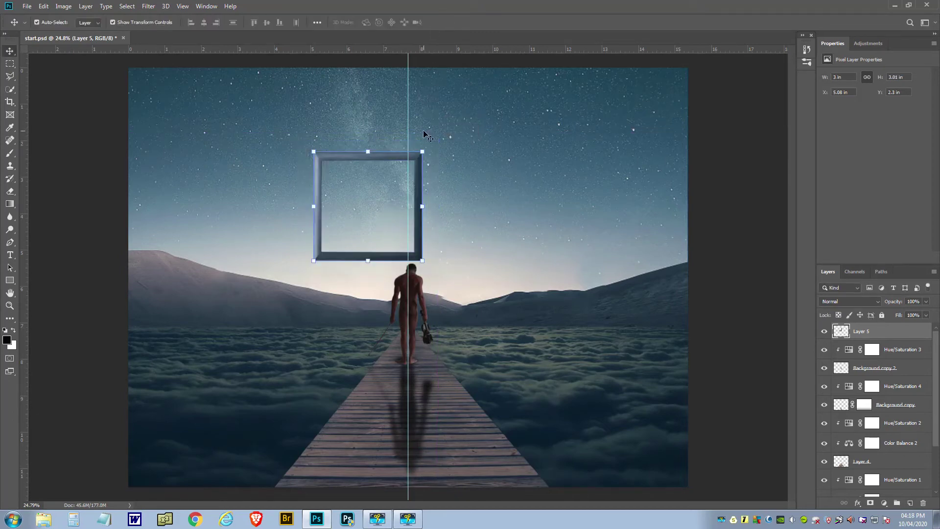
{"action": "key", "text": "ctrl"}
{"action": "left_click_drag", "start_coordinate": [423, 153], "coordinate": [424, 151]}
{"action": "left_click", "coordinate": [435, 22]}
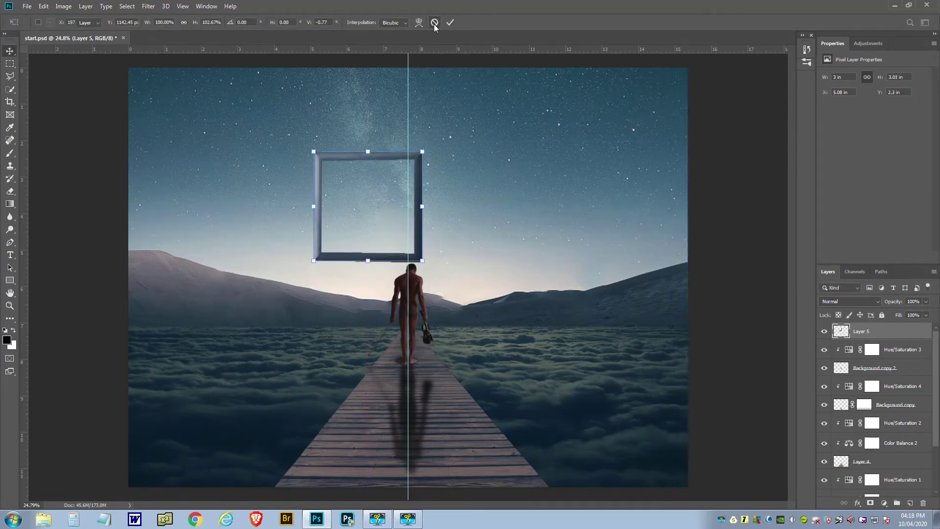
{"action": "key", "text": "ctrl"}
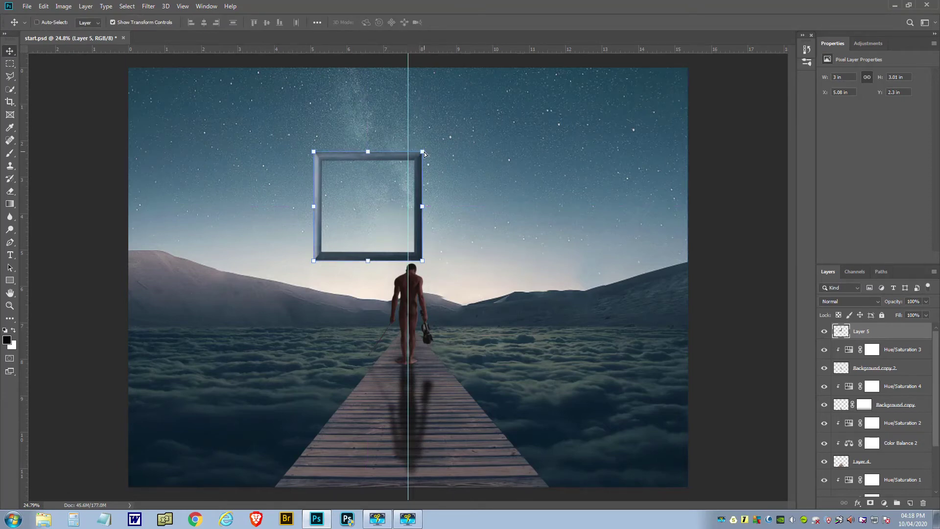
{"action": "mouse_move", "coordinate": [422, 152]}
{"action": "left_mouse_down"}
{"action": "mouse_move", "coordinate": [428, 145]}
{"action": "mouse_move", "coordinate": [420, 151]}
{"action": "left_mouse_up"}
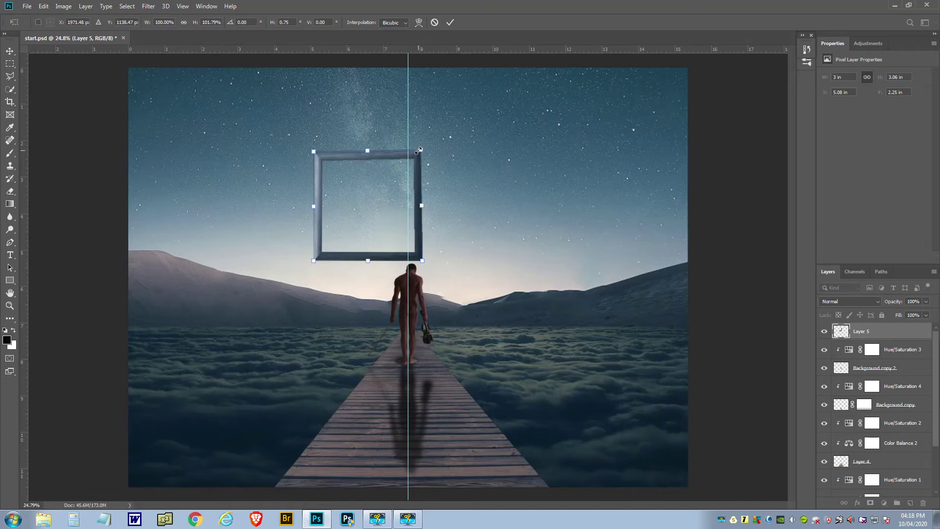
{"action": "left_click", "coordinate": [435, 22]}
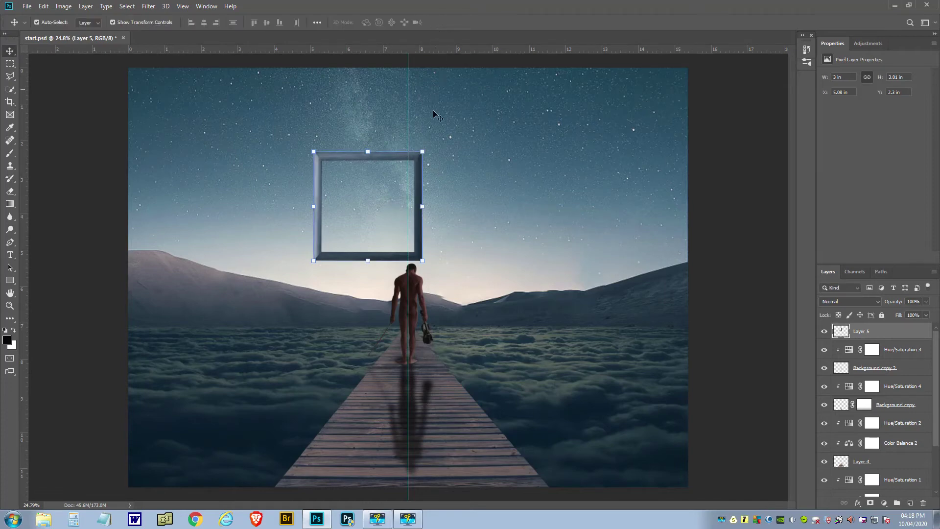
{"action": "left_click", "coordinate": [424, 151]}
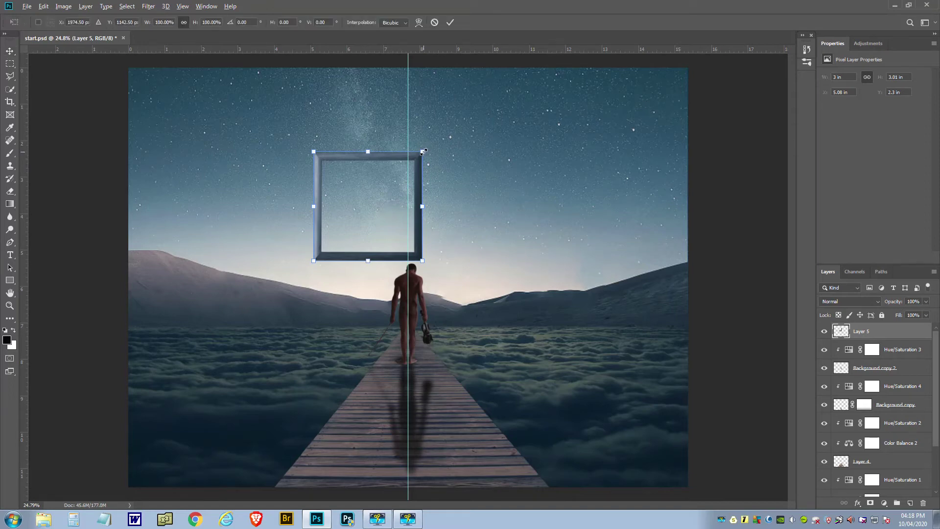
{"action": "left_click_drag", "start_coordinate": [423, 151], "coordinate": [432, 147]}
{"action": "left_click", "coordinate": [435, 22]}
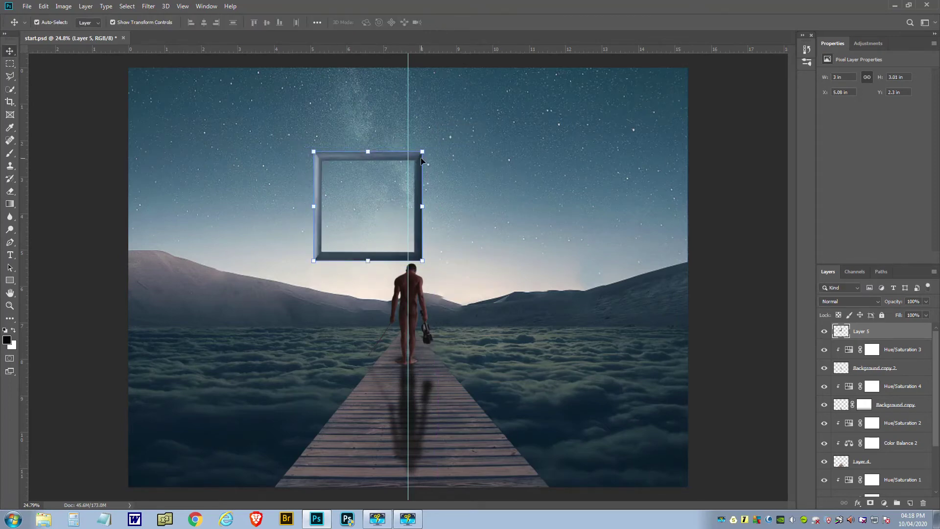
Scale the 45° diamond frame to about 9.01 × 9.04 in, centred on the guide around the man
{"action": "left_click_drag", "start_coordinate": [422, 151], "coordinate": [487, 181]}
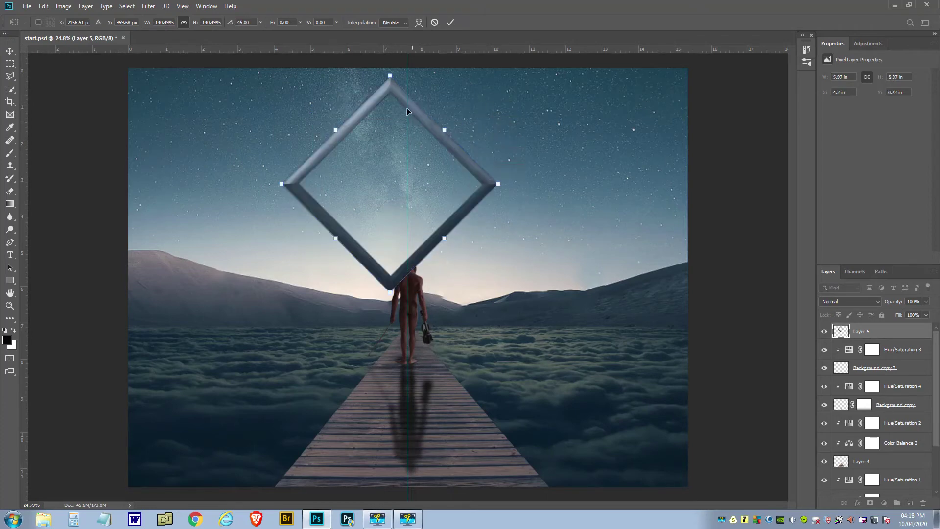
{"action": "left_click_drag", "start_coordinate": [392, 85], "coordinate": [411, 207]}
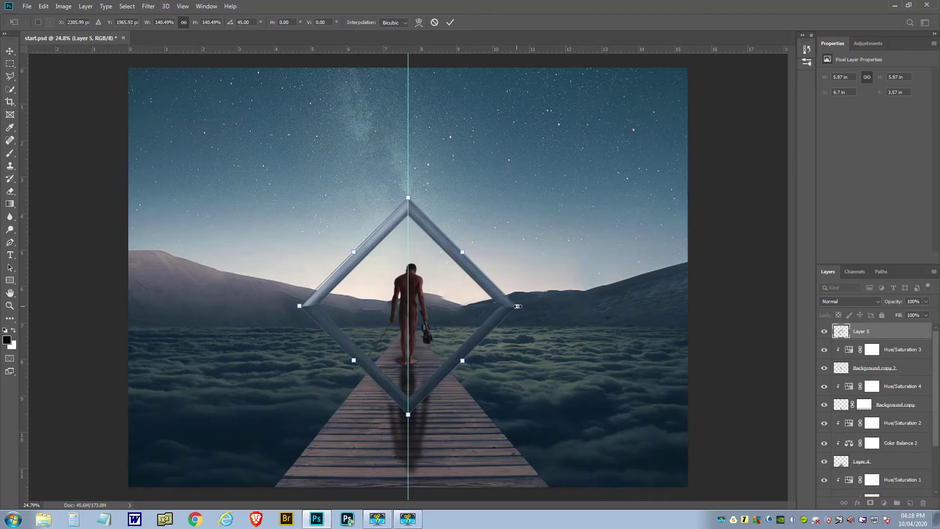
{"action": "left_click_drag", "start_coordinate": [518, 307], "coordinate": [596, 306]}
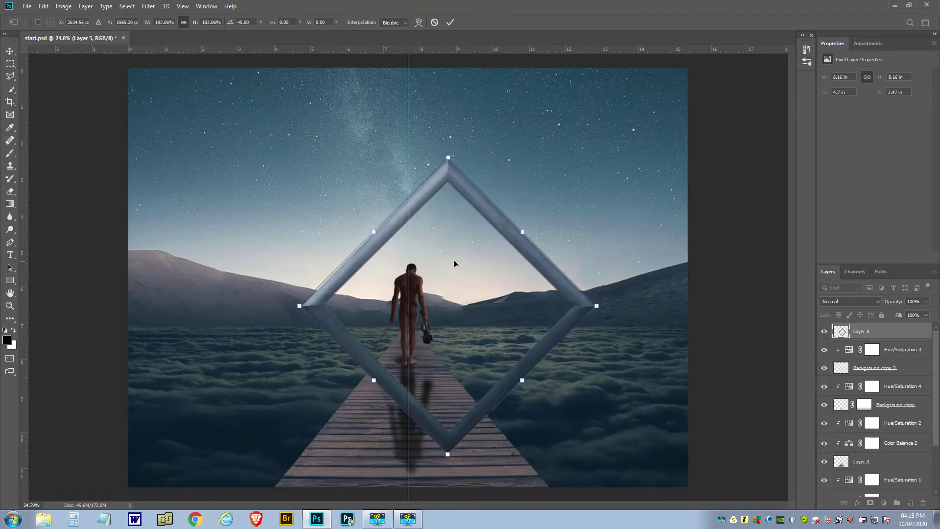
{"action": "left_click_drag", "start_coordinate": [491, 216], "coordinate": [454, 166]}
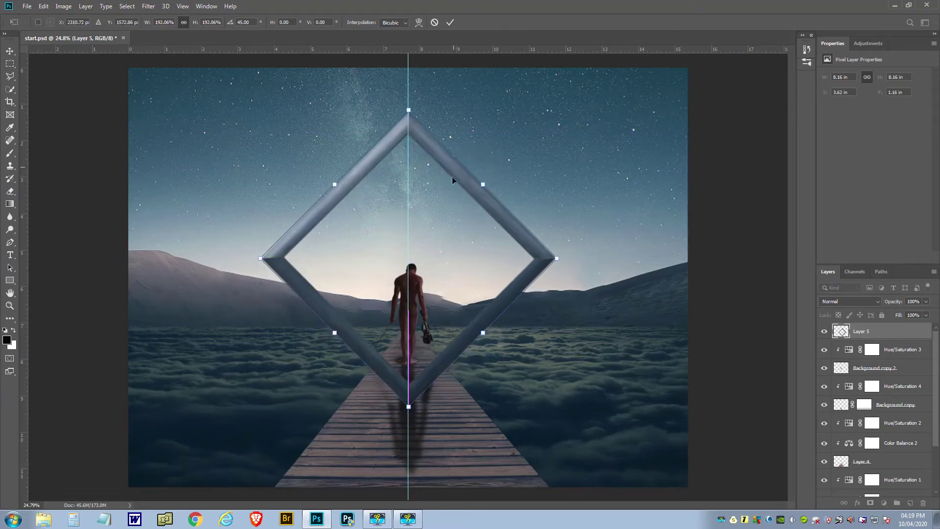
{"action": "left_click_drag", "start_coordinate": [408, 406], "coordinate": [414, 440]}
{"action": "left_click_drag", "start_coordinate": [412, 128], "coordinate": [412, 145]}
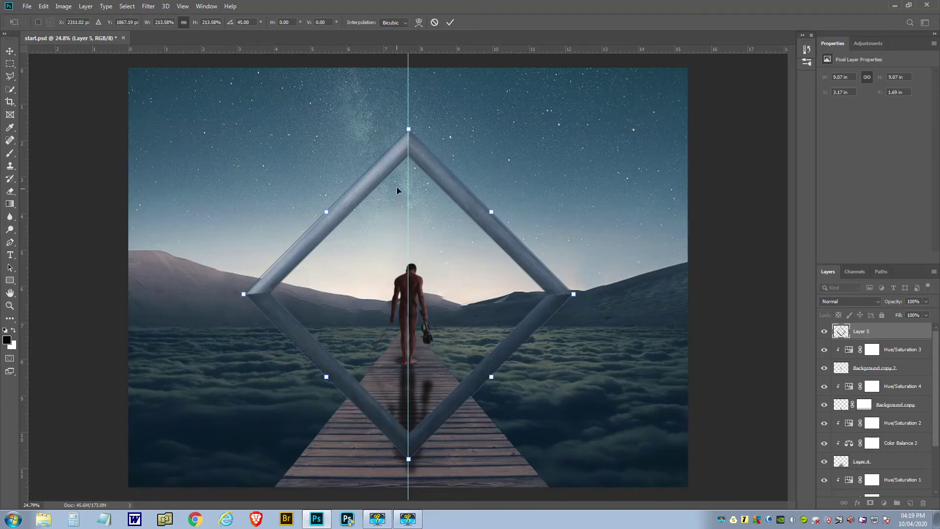
{"action": "left_click", "coordinate": [450, 22]}
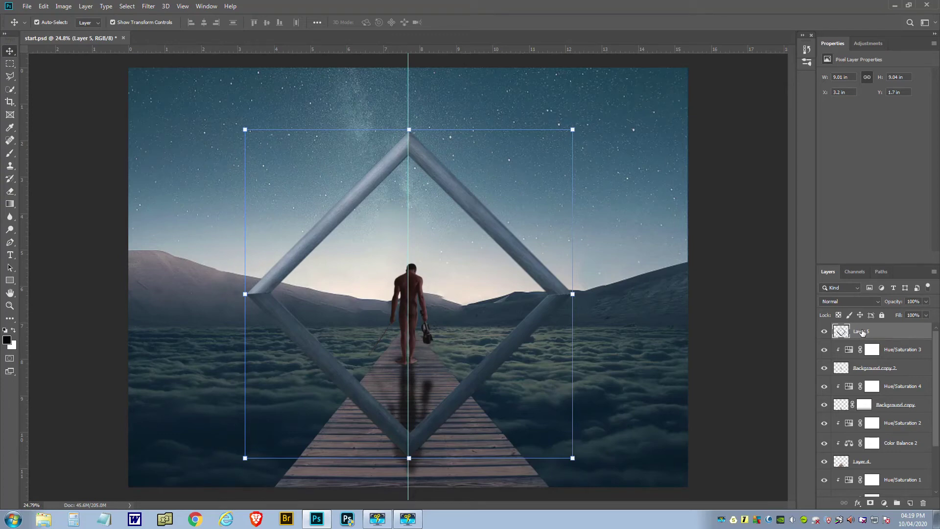
Clip a Hue/Saturation adjustment to Layer 5 and lower its Lightness to about -65 to darken the frame
{"action": "left_click", "coordinate": [885, 504]}
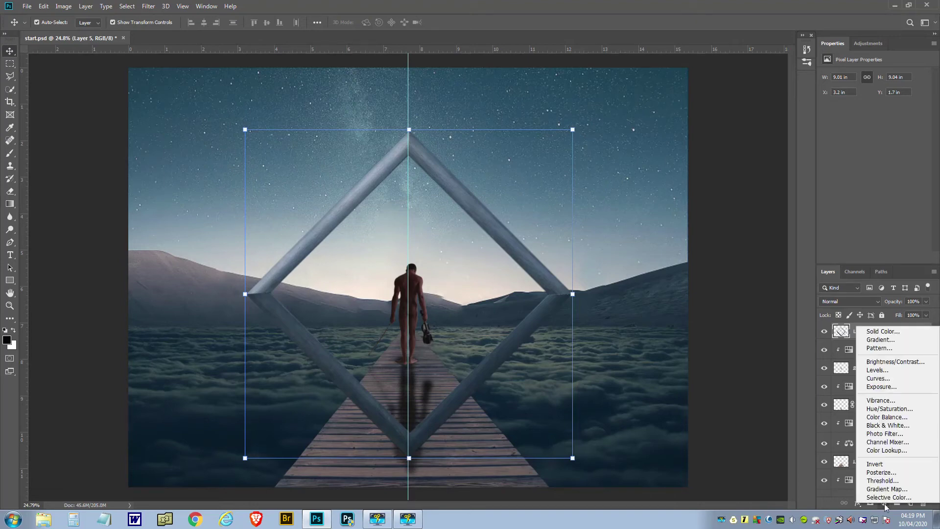
{"action": "left_click", "coordinate": [888, 409]}
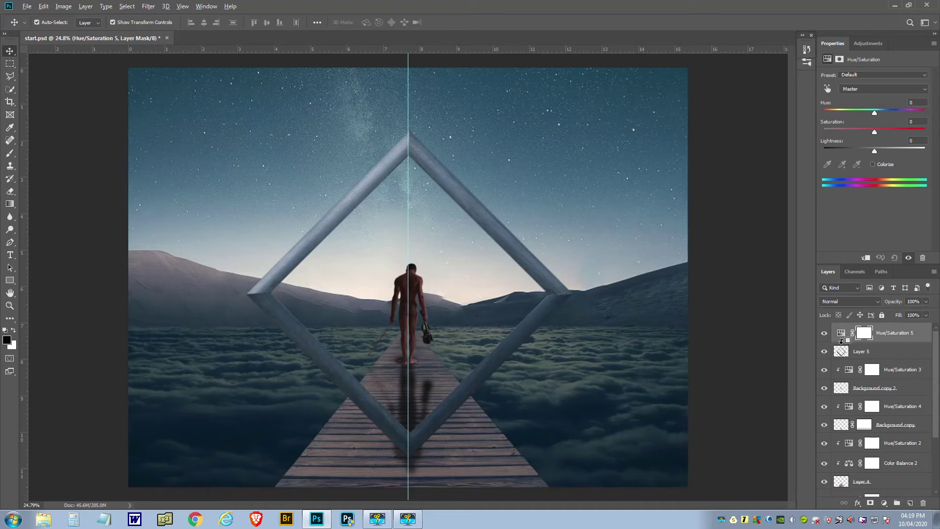
{"action": "left_click", "coordinate": [841, 338], "text": "alt"}
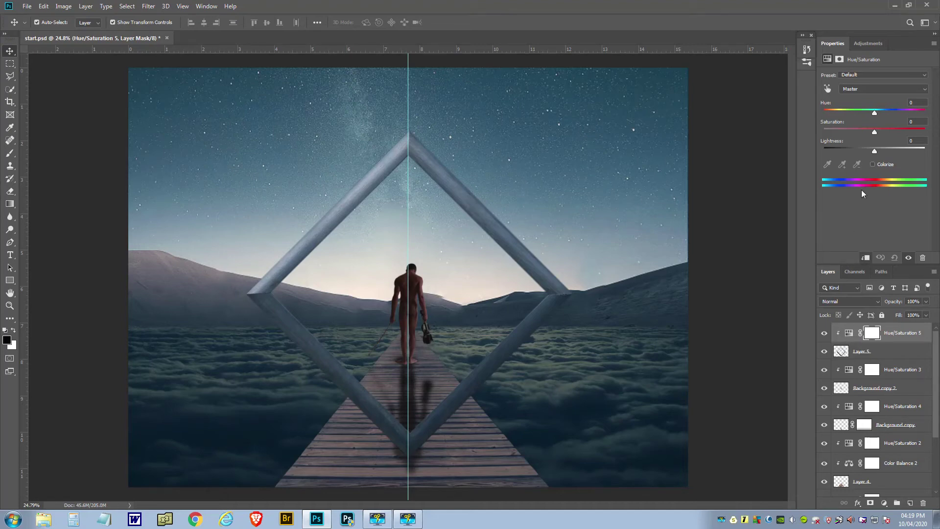
{"action": "left_click_drag", "start_coordinate": [874, 151], "coordinate": [843, 151]}
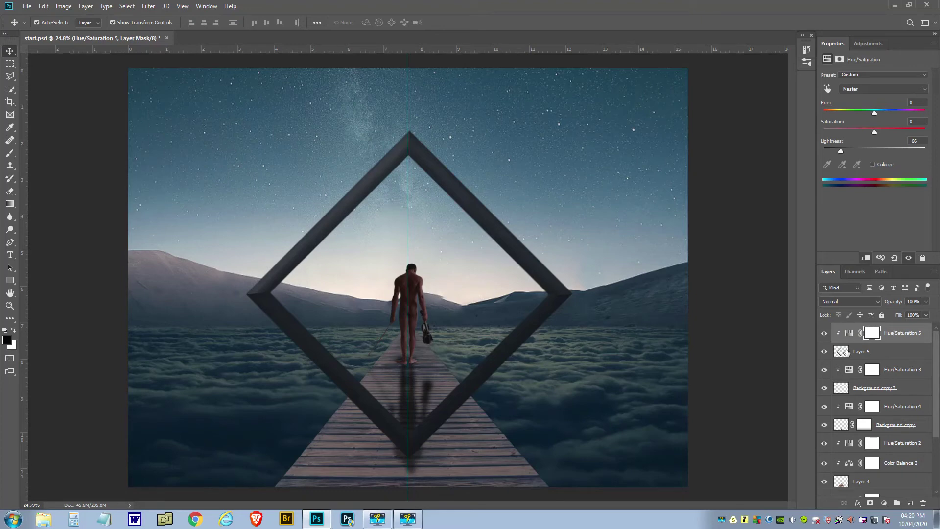
Merge the Hue/Saturation 5 adjustment down into the diamond frame's Layer 5
{"action": "left_click", "coordinate": [91, 7]}
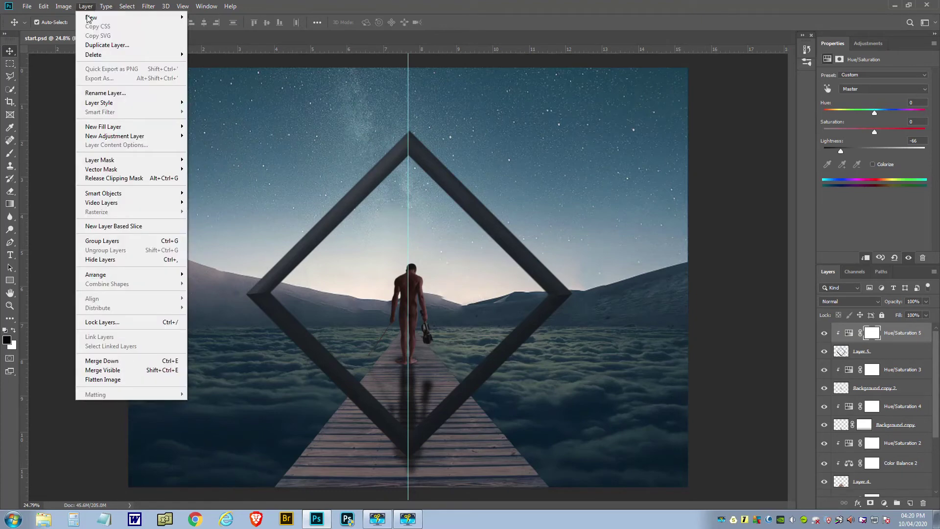
{"action": "left_click", "coordinate": [106, 362]}
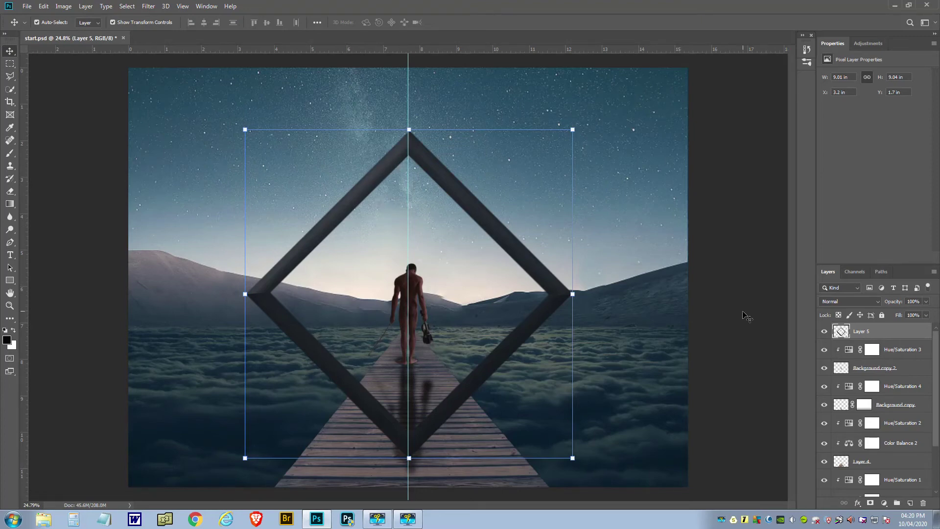
Add a 62 px Stroke at 96% opacity in cyan 61d8dc to Layer 5's diamond frame
{"action": "right_click", "coordinate": [896, 333]}
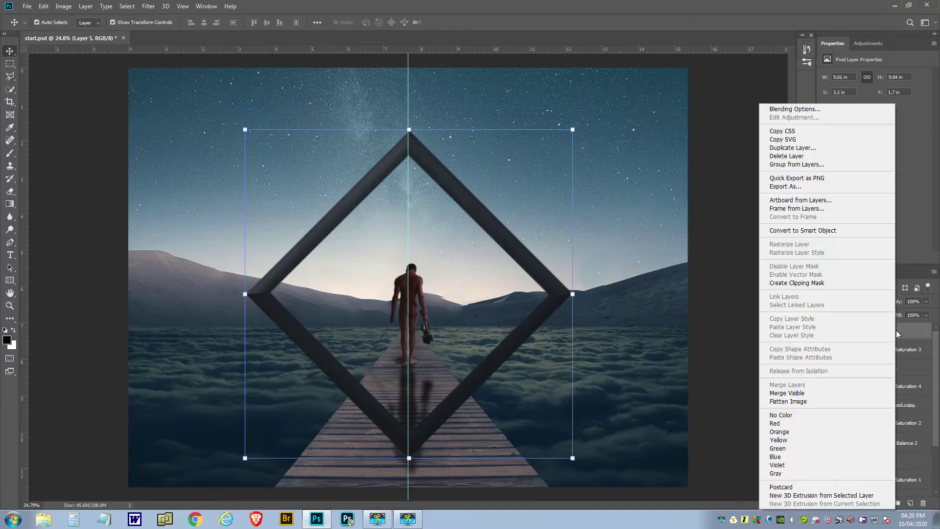
{"action": "left_click", "coordinate": [827, 109]}
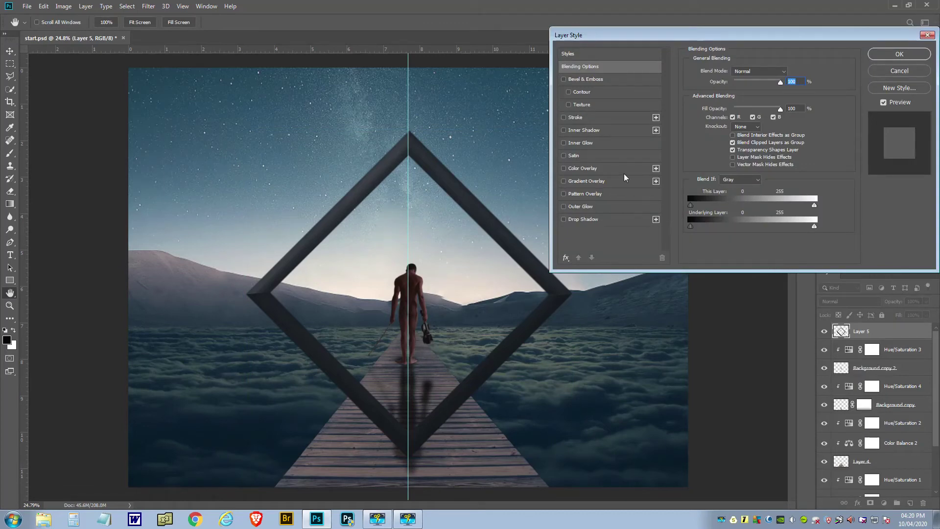
{"action": "left_click", "coordinate": [565, 116]}
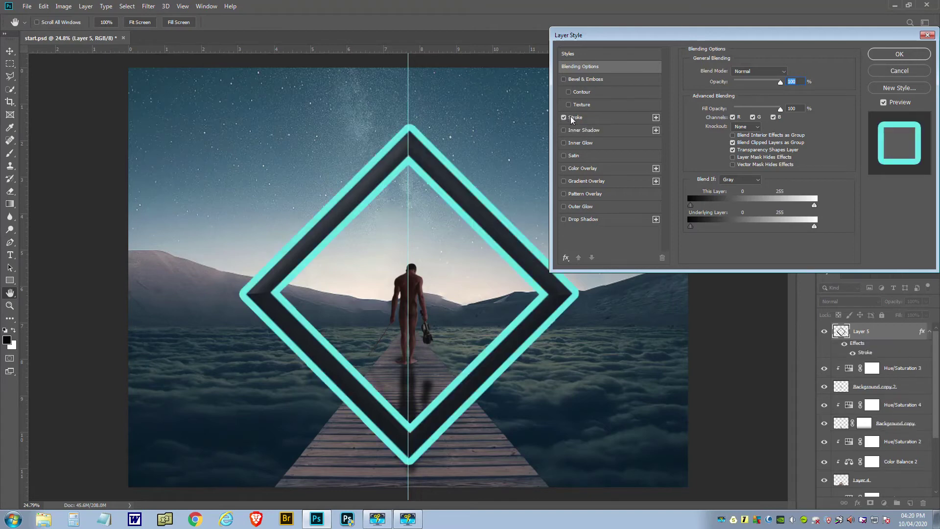
{"action": "left_click", "coordinate": [571, 116]}
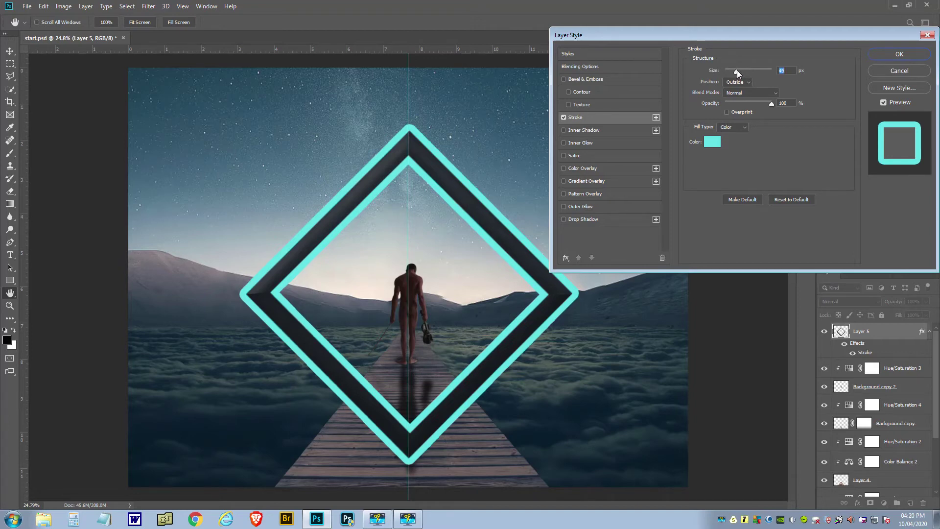
{"action": "left_click_drag", "start_coordinate": [736, 71], "coordinate": [740, 70]}
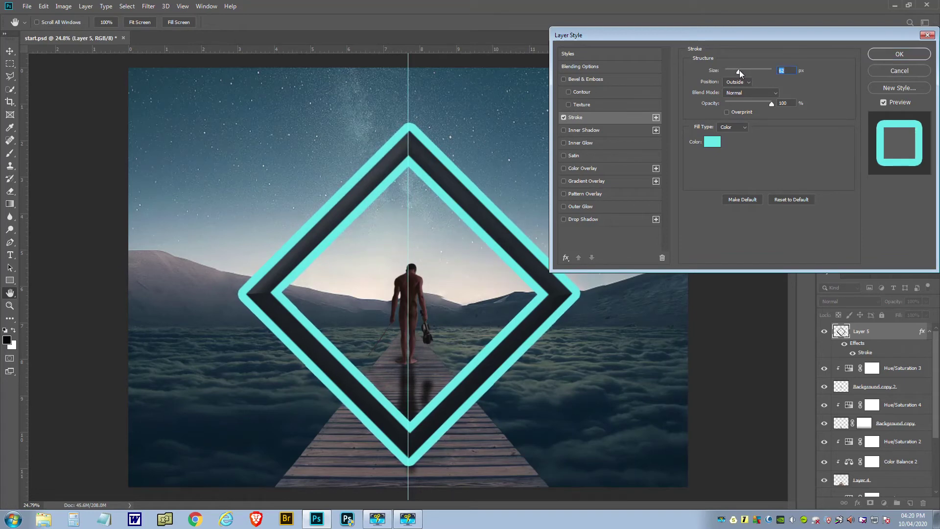
{"action": "mouse_move", "coordinate": [772, 104]}
{"action": "left_mouse_down"}
{"action": "mouse_move", "coordinate": [744, 104]}
{"action": "mouse_move", "coordinate": [771, 101]}
{"action": "left_mouse_up"}
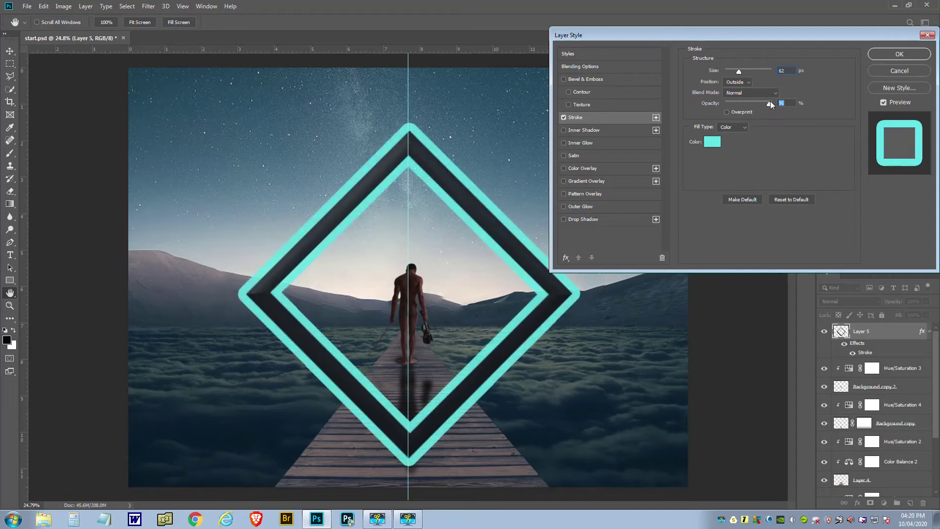
{"action": "left_click", "coordinate": [713, 142]}
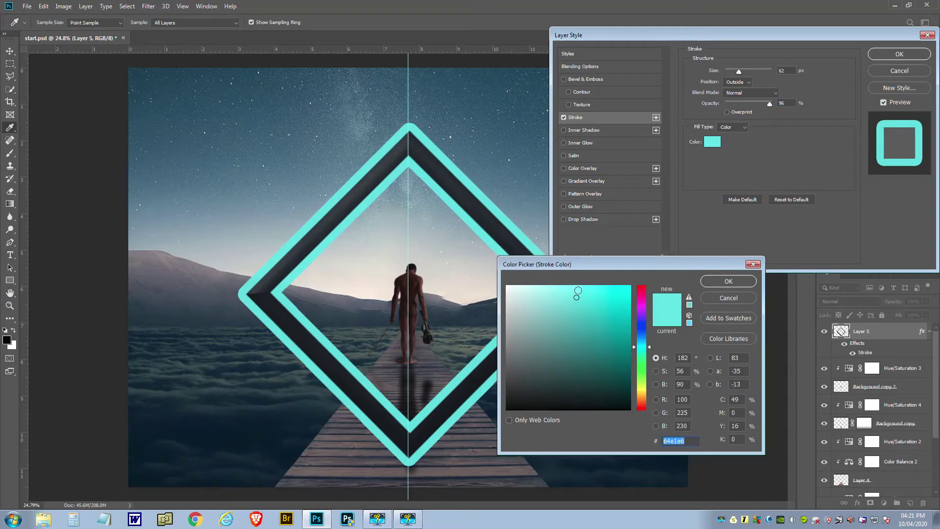
{"action": "left_click", "coordinate": [572, 290]}
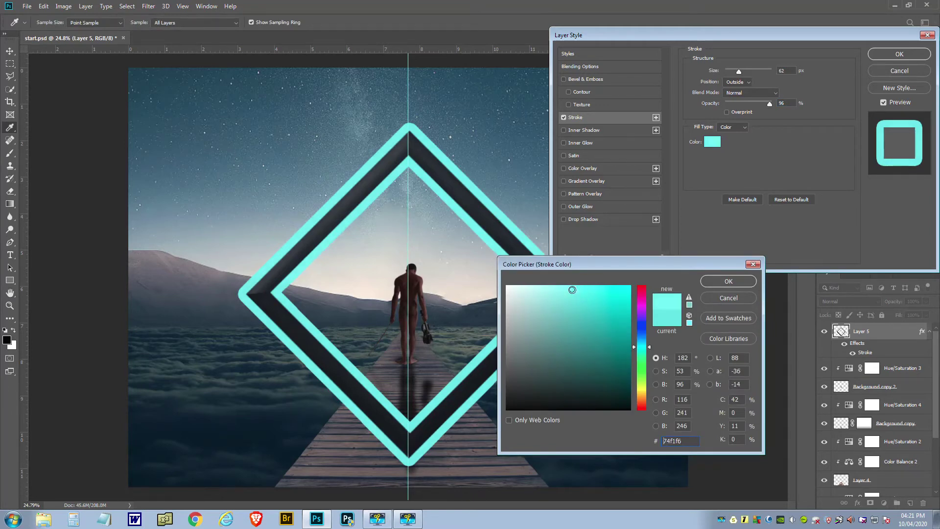
{"action": "left_click", "coordinate": [576, 303]}
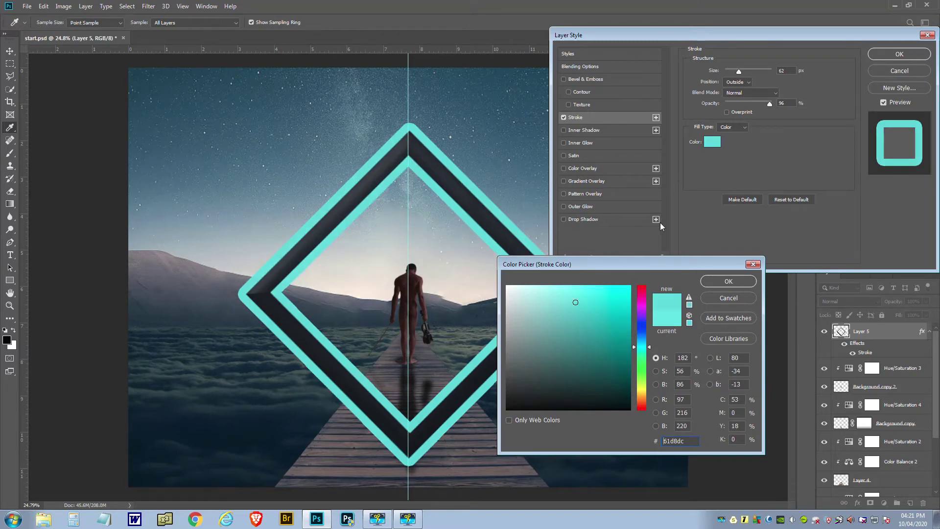
{"action": "left_click", "coordinate": [723, 280]}
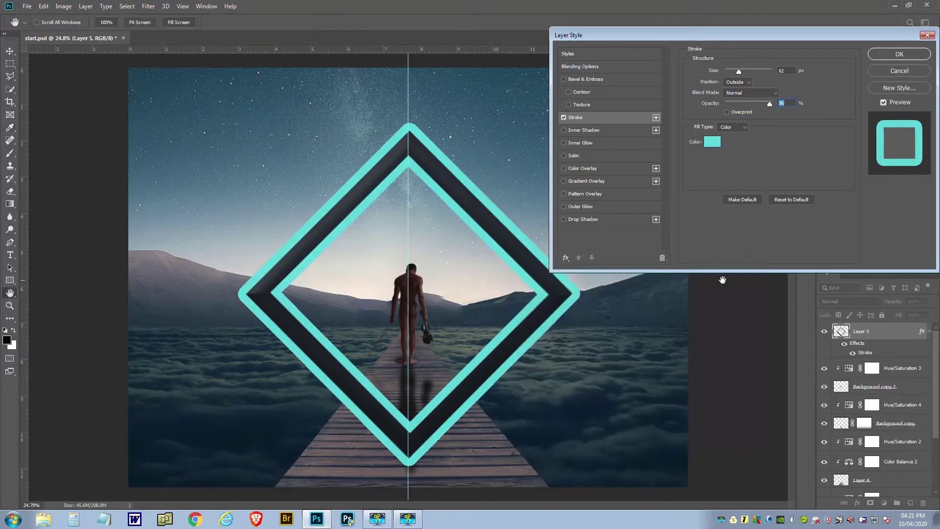
{"action": "left_click", "coordinate": [898, 55]}
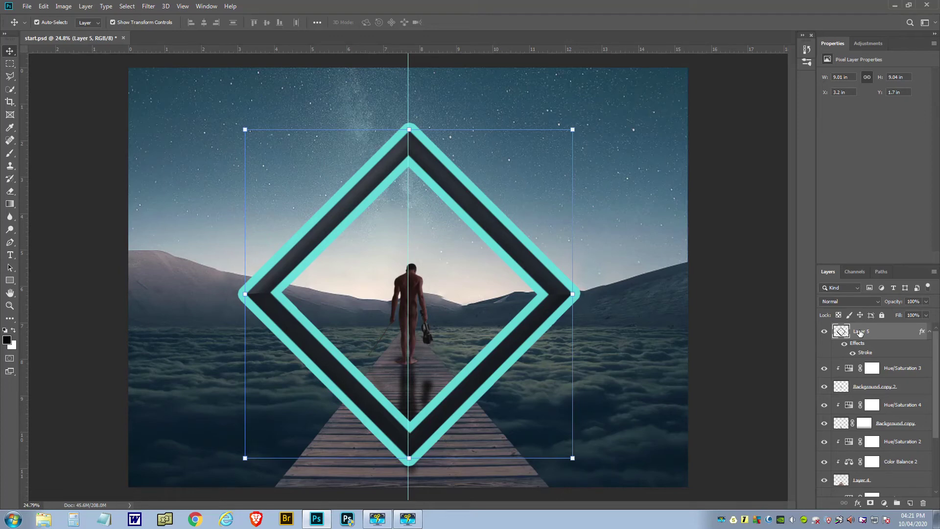
Convert Layer 5's Stroke effect into its own layer and toggle visibility to compare it with the frame
{"action": "right_click", "coordinate": [900, 355]}
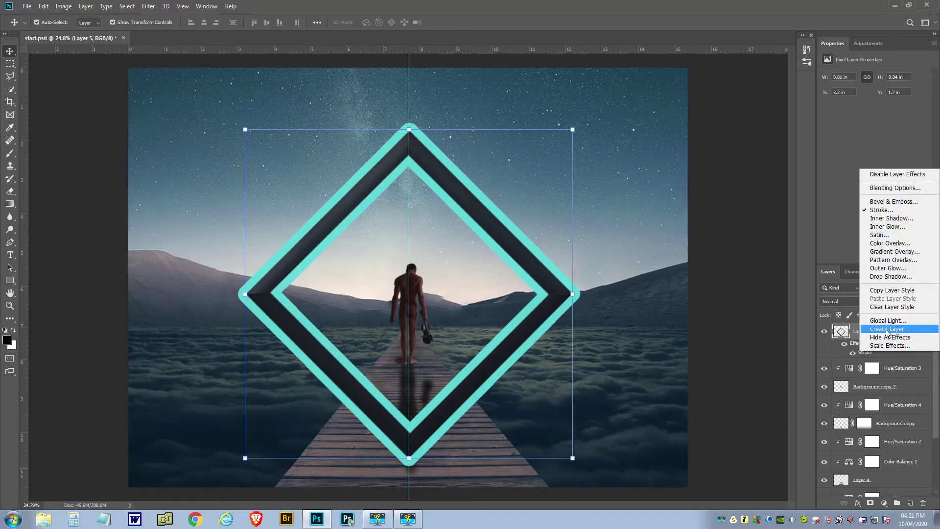
{"action": "left_click", "coordinate": [888, 333]}
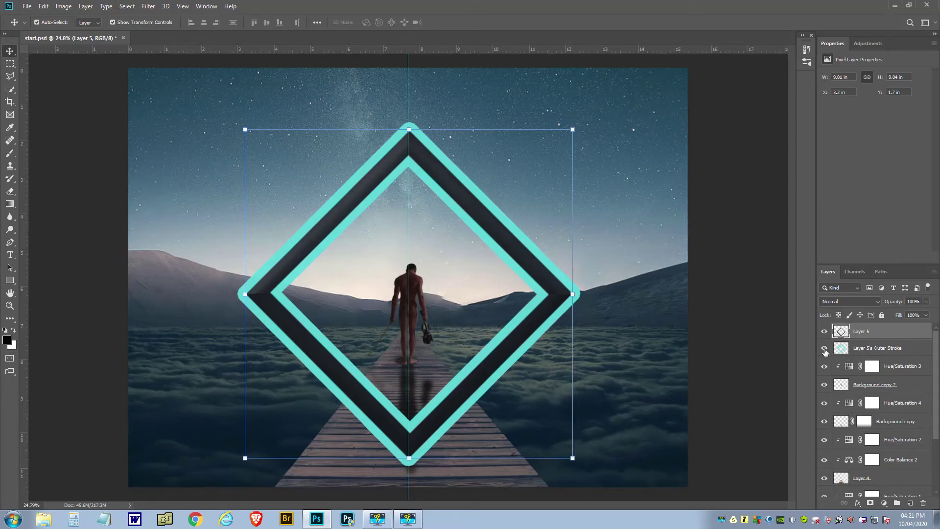
{"action": "left_click", "coordinate": [825, 349]}
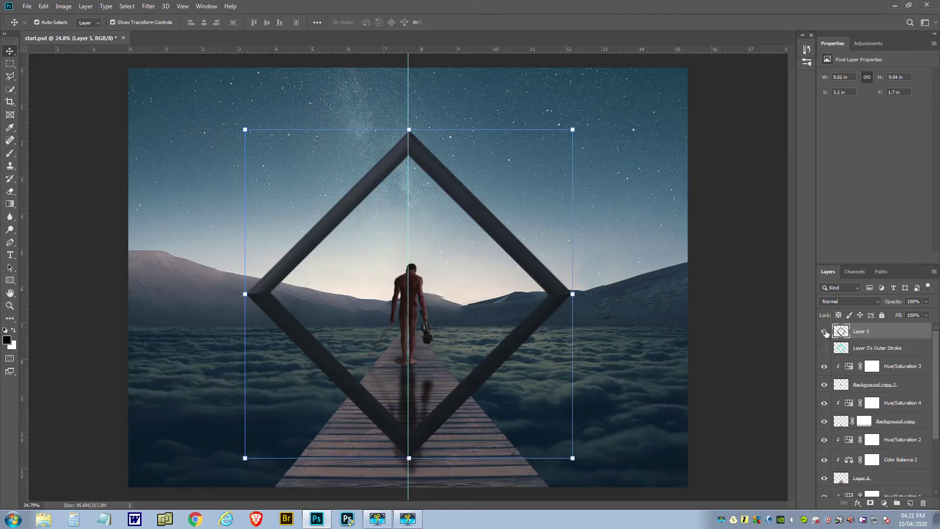
{"action": "left_click", "coordinate": [824, 331]}
{"action": "left_click", "coordinate": [825, 348]}
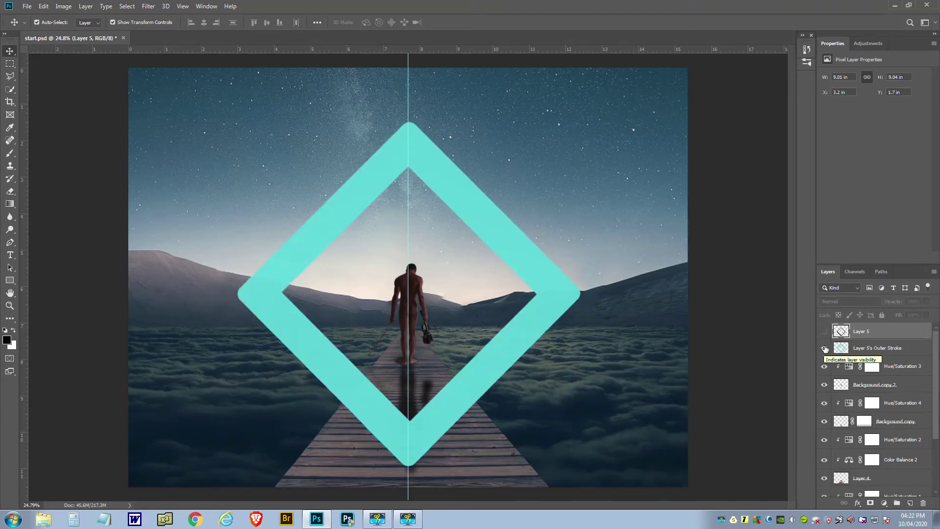
{"action": "left_click", "coordinate": [825, 348]}
{"action": "left_click", "coordinate": [825, 331]}
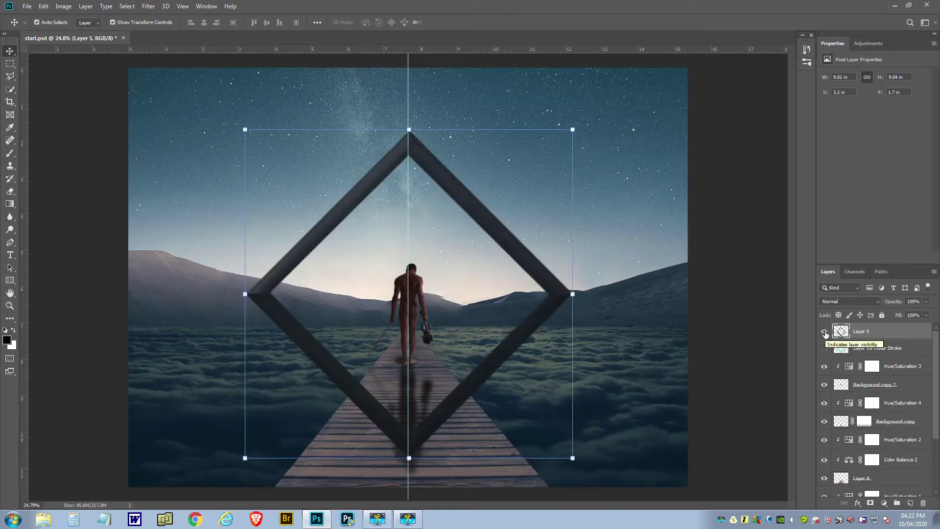
{"action": "left_click", "coordinate": [825, 348]}
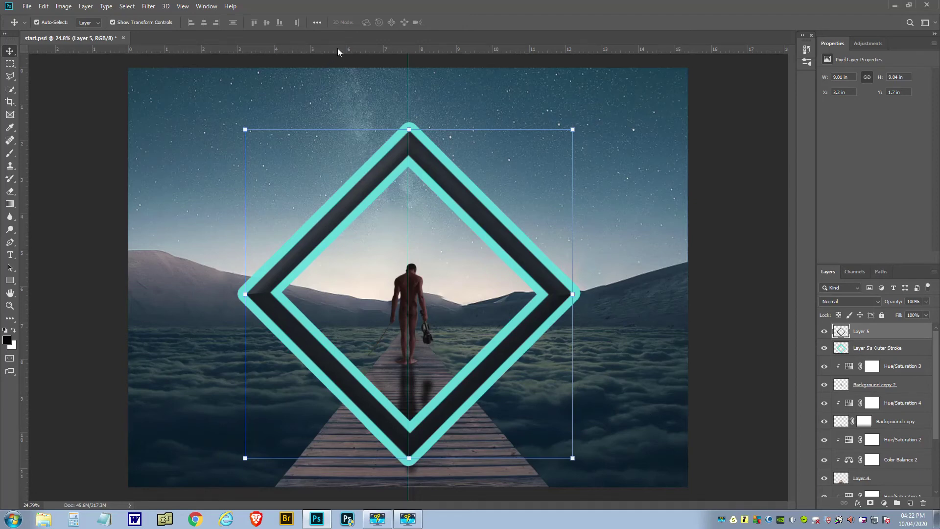
Place a horizontal guide along the horizon and add a layer mask to Layer 5
{"action": "left_click_drag", "start_coordinate": [337, 48], "coordinate": [318, 366]}
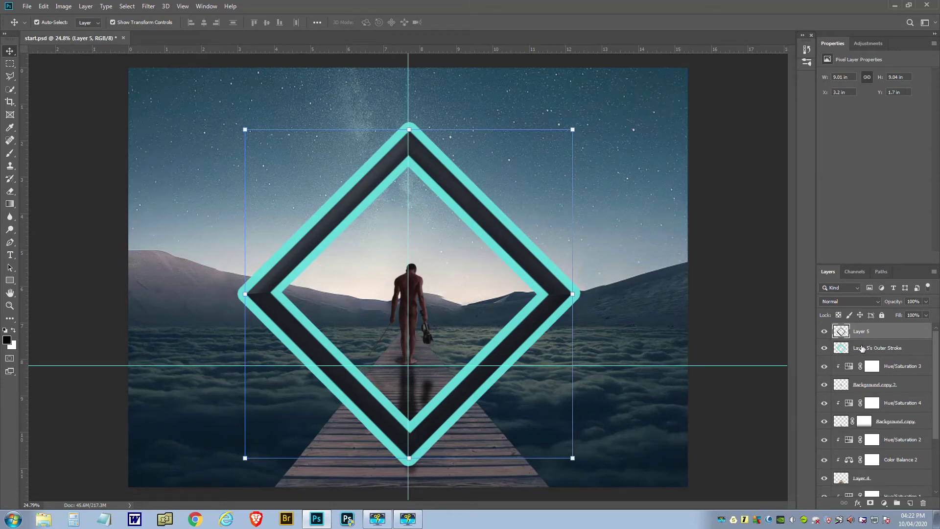
{"action": "left_click", "coordinate": [862, 348]}
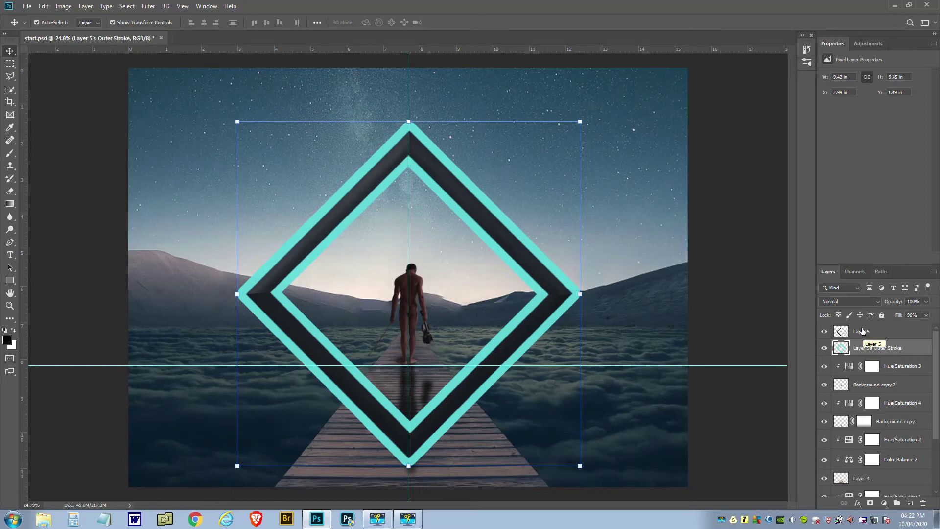
{"action": "left_click", "coordinate": [863, 332]}
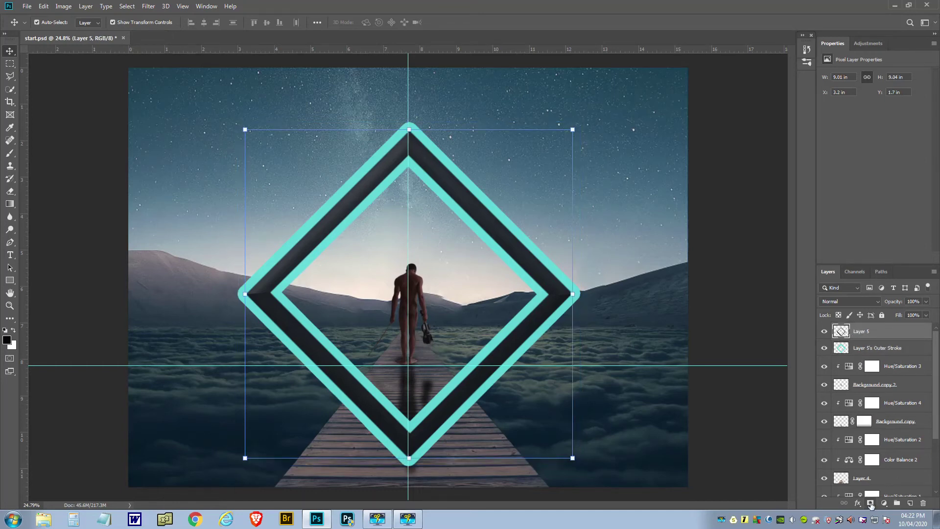
{"action": "left_click", "coordinate": [871, 504]}
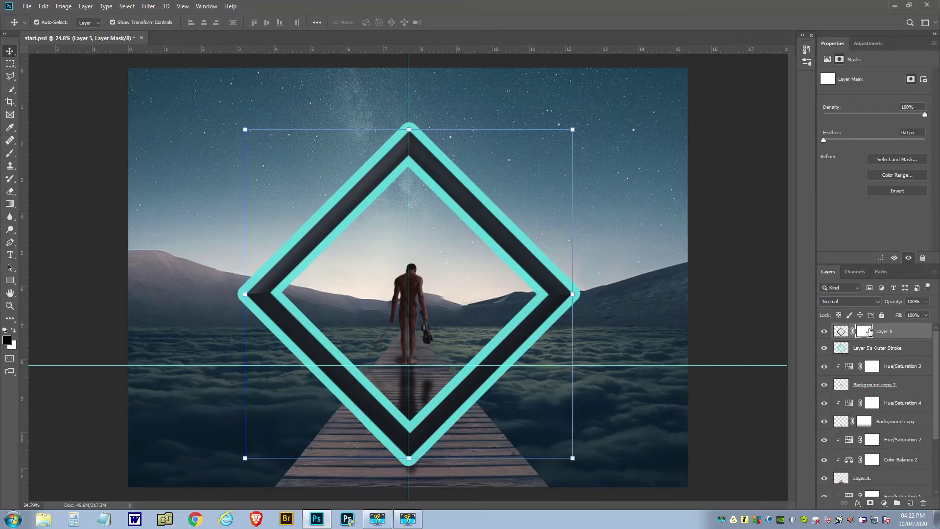
Paint black with a 125 px, 100% opacity brush to mask the dark frame below the horizon
{"action": "left_click", "coordinate": [10, 155]}
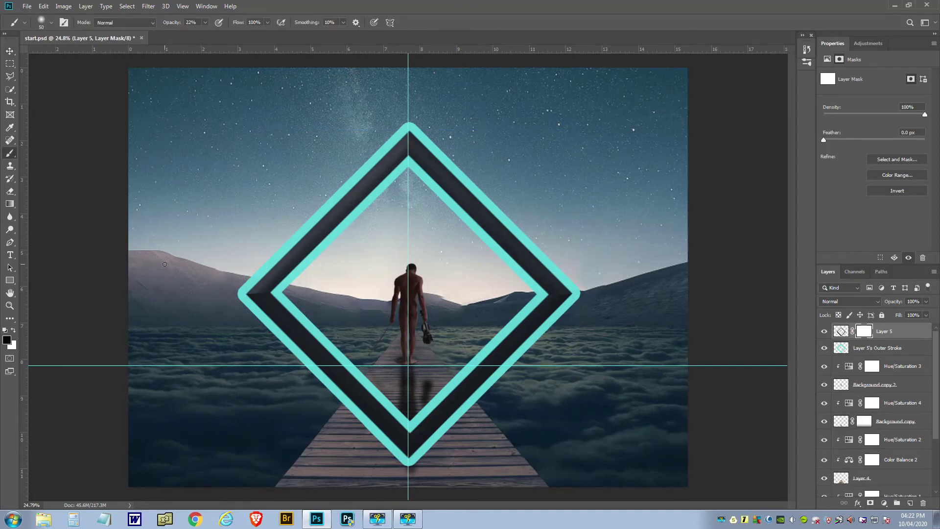
{"action": "key", "text": "bracketright"}
{"action": "key", "text": "bracketright"}
{"action": "key", "text": "bracketright"}
{"action": "key", "text": "bracketright"}
{"action": "key", "text": "bracketright"}
{"action": "key", "text": "bracketright"}
{"action": "mouse_move", "coordinate": [317, 373]}
{"action": "left_mouse_down"}
{"action": "mouse_move", "coordinate": [359, 372]}
{"action": "mouse_move", "coordinate": [334, 376]}
{"action": "mouse_move", "coordinate": [361, 379]}
{"action": "mouse_move", "coordinate": [340, 388]}
{"action": "mouse_move", "coordinate": [365, 385]}
{"action": "mouse_move", "coordinate": [342, 378]}
{"action": "left_mouse_up"}
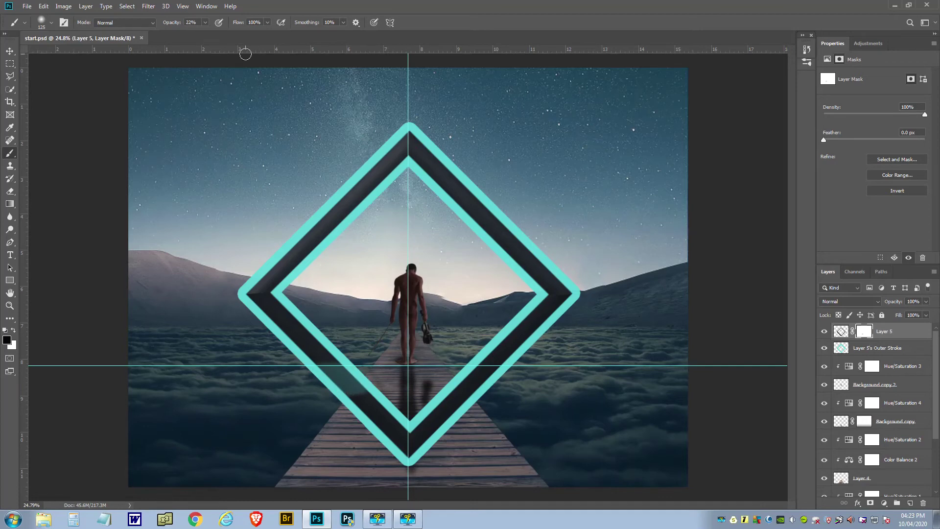
{"action": "left_click", "coordinate": [206, 23]}
{"action": "left_click_drag", "start_coordinate": [204, 33], "coordinate": [245, 36]}
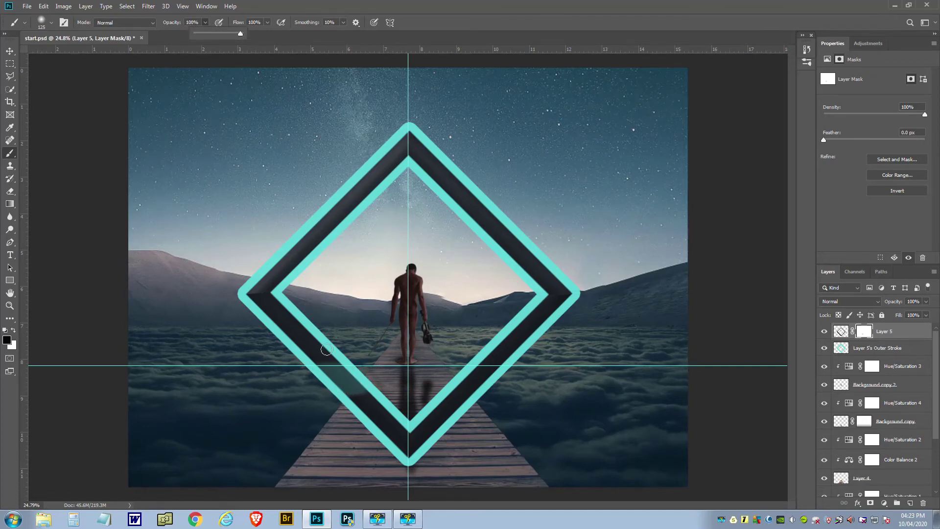
{"action": "left_click", "coordinate": [321, 374]}
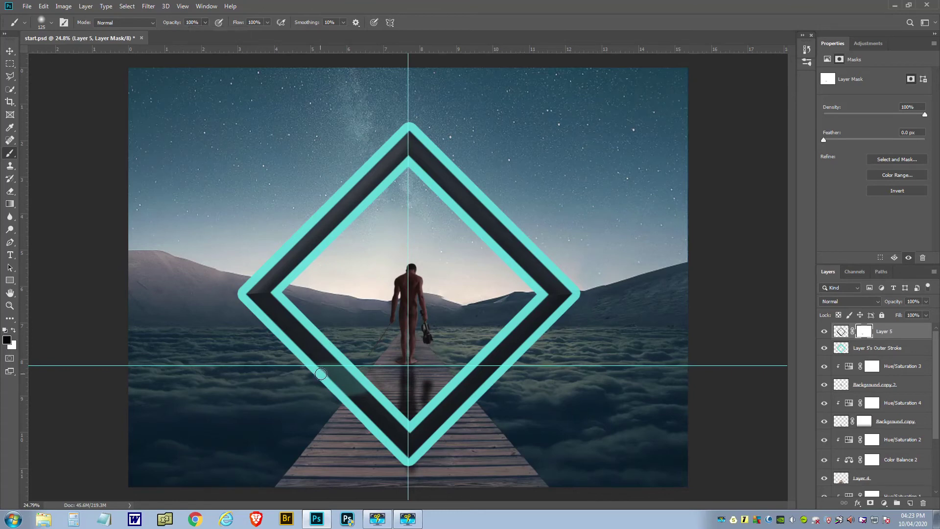
{"action": "left_click_drag", "start_coordinate": [320, 374], "coordinate": [352, 372]}
{"action": "mouse_move", "coordinate": [323, 373]}
{"action": "left_mouse_down"}
{"action": "mouse_move", "coordinate": [359, 378]}
{"action": "mouse_move", "coordinate": [333, 387]}
{"action": "mouse_move", "coordinate": [370, 387]}
{"action": "mouse_move", "coordinate": [340, 399]}
{"action": "mouse_move", "coordinate": [376, 403]}
{"action": "left_mouse_up"}
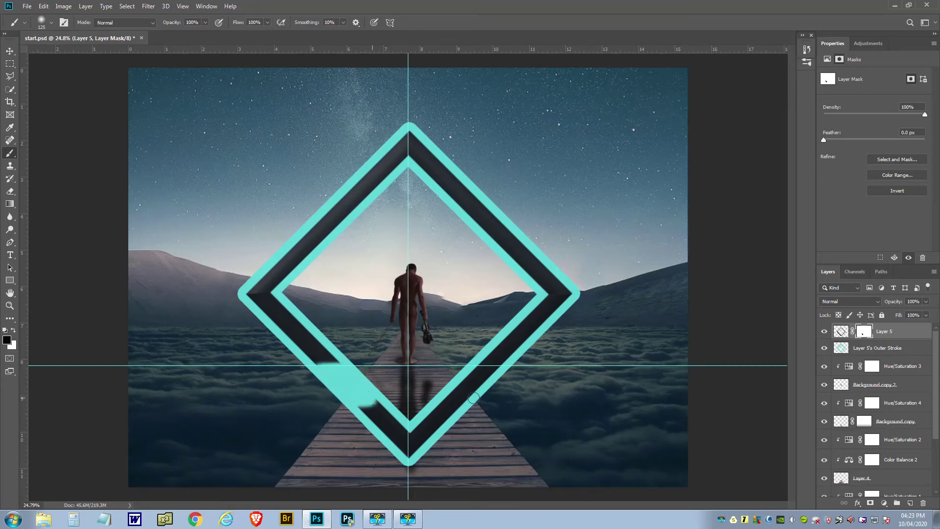
{"action": "mouse_move", "coordinate": [470, 372]}
{"action": "left_mouse_down"}
{"action": "mouse_move", "coordinate": [506, 373]}
{"action": "mouse_move", "coordinate": [461, 379]}
{"action": "mouse_move", "coordinate": [506, 384]}
{"action": "mouse_move", "coordinate": [444, 385]}
{"action": "mouse_move", "coordinate": [484, 385]}
{"action": "mouse_move", "coordinate": [441, 390]}
{"action": "mouse_move", "coordinate": [481, 394]}
{"action": "mouse_move", "coordinate": [430, 406]}
{"action": "mouse_move", "coordinate": [479, 412]}
{"action": "mouse_move", "coordinate": [406, 425]}
{"action": "mouse_move", "coordinate": [451, 427]}
{"action": "mouse_move", "coordinate": [402, 454]}
{"action": "mouse_move", "coordinate": [416, 437]}
{"action": "mouse_move", "coordinate": [412, 455]}
{"action": "mouse_move", "coordinate": [404, 419]}
{"action": "mouse_move", "coordinate": [383, 447]}
{"action": "mouse_move", "coordinate": [390, 413]}
{"action": "mouse_move", "coordinate": [371, 415]}
{"action": "mouse_move", "coordinate": [372, 397]}
{"action": "mouse_move", "coordinate": [350, 413]}
{"action": "mouse_move", "coordinate": [443, 403]}
{"action": "left_mouse_up"}
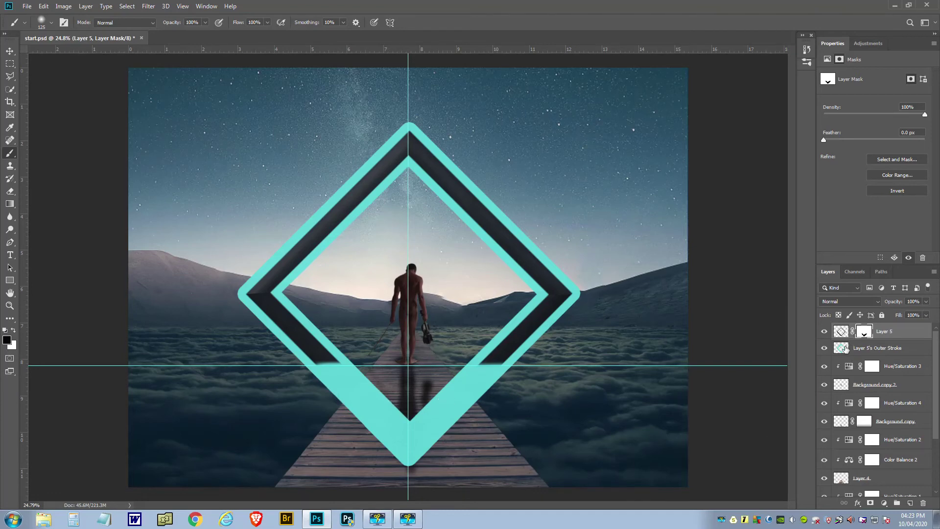
{"action": "left_click", "coordinate": [845, 348]}
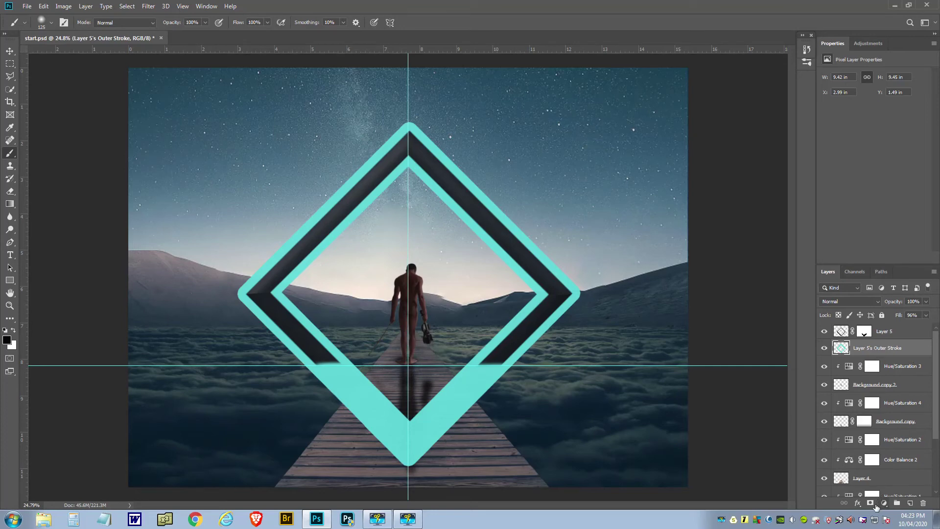
Mask the Outer Stroke layer with a larger brush so only the inner cyan edge shows above the horizon
{"action": "left_click", "coordinate": [870, 504]}
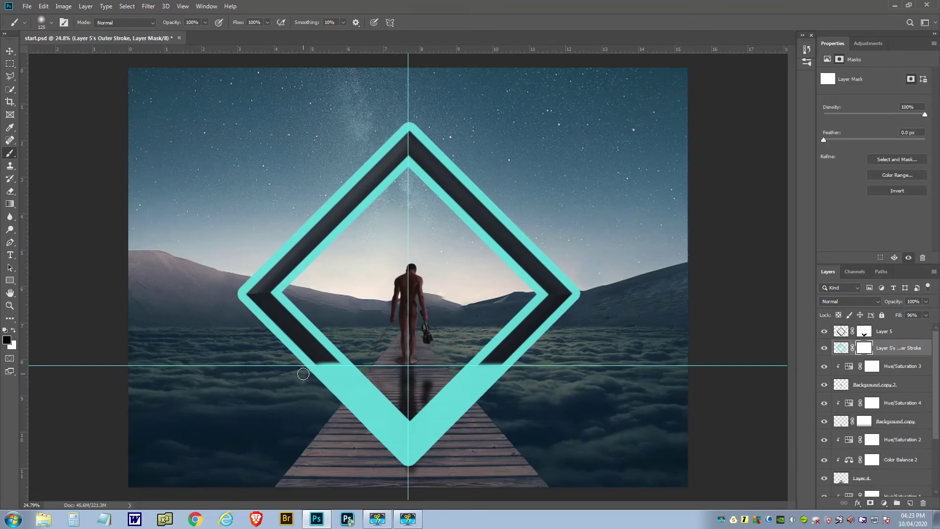
{"action": "mouse_move", "coordinate": [304, 373]}
{"action": "left_mouse_down"}
{"action": "mouse_move", "coordinate": [361, 374]}
{"action": "mouse_move", "coordinate": [298, 373]}
{"action": "mouse_move", "coordinate": [328, 387]}
{"action": "mouse_move", "coordinate": [370, 378]}
{"action": "mouse_move", "coordinate": [320, 380]}
{"action": "mouse_move", "coordinate": [376, 383]}
{"action": "mouse_move", "coordinate": [323, 389]}
{"action": "mouse_move", "coordinate": [426, 393]}
{"action": "mouse_move", "coordinate": [459, 370]}
{"action": "mouse_move", "coordinate": [522, 376]}
{"action": "mouse_move", "coordinate": [437, 380]}
{"action": "mouse_move", "coordinate": [488, 389]}
{"action": "mouse_move", "coordinate": [435, 389]}
{"action": "mouse_move", "coordinate": [495, 396]}
{"action": "mouse_move", "coordinate": [437, 396]}
{"action": "mouse_move", "coordinate": [433, 404]}
{"action": "mouse_move", "coordinate": [503, 413]}
{"action": "mouse_move", "coordinate": [415, 414]}
{"action": "mouse_move", "coordinate": [482, 422]}
{"action": "mouse_move", "coordinate": [404, 426]}
{"action": "mouse_move", "coordinate": [472, 433]}
{"action": "mouse_move", "coordinate": [438, 440]}
{"action": "mouse_move", "coordinate": [407, 466]}
{"action": "mouse_move", "coordinate": [422, 434]}
{"action": "mouse_move", "coordinate": [399, 462]}
{"action": "mouse_move", "coordinate": [416, 430]}
{"action": "mouse_move", "coordinate": [396, 443]}
{"action": "mouse_move", "coordinate": [370, 412]}
{"action": "mouse_move", "coordinate": [382, 394]}
{"action": "mouse_move", "coordinate": [345, 404]}
{"action": "mouse_move", "coordinate": [383, 437]}
{"action": "left_mouse_up"}
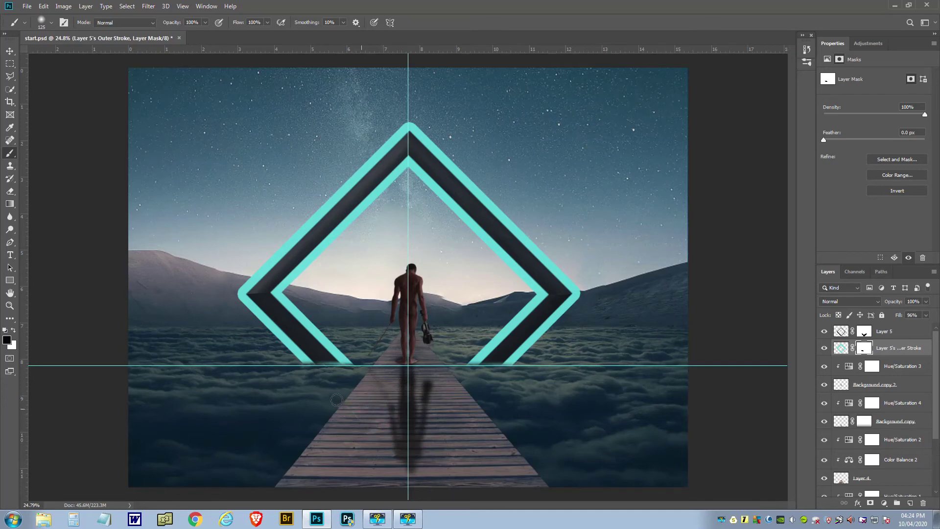
{"action": "key", "text": "bracketright"}
{"action": "key", "text": "bracketright"}
{"action": "key", "text": "bracketright"}
{"action": "key", "text": "bracketright"}
{"action": "mouse_move", "coordinate": [495, 381]}
{"action": "left_mouse_down"}
{"action": "mouse_move", "coordinate": [577, 293]}
{"action": "mouse_move", "coordinate": [406, 126]}
{"action": "mouse_move", "coordinate": [241, 293]}
{"action": "mouse_move", "coordinate": [314, 375]}
{"action": "left_mouse_up"}
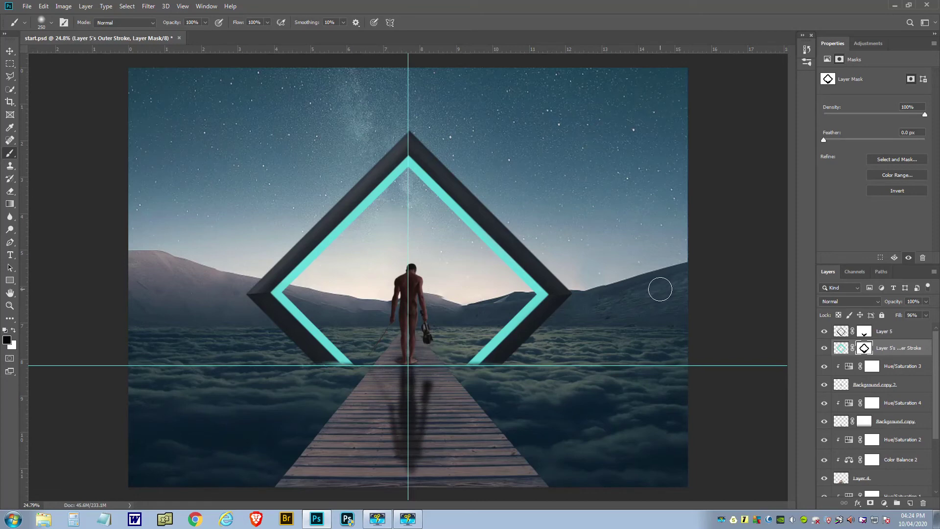
{"action": "left_click", "coordinate": [841, 332]}
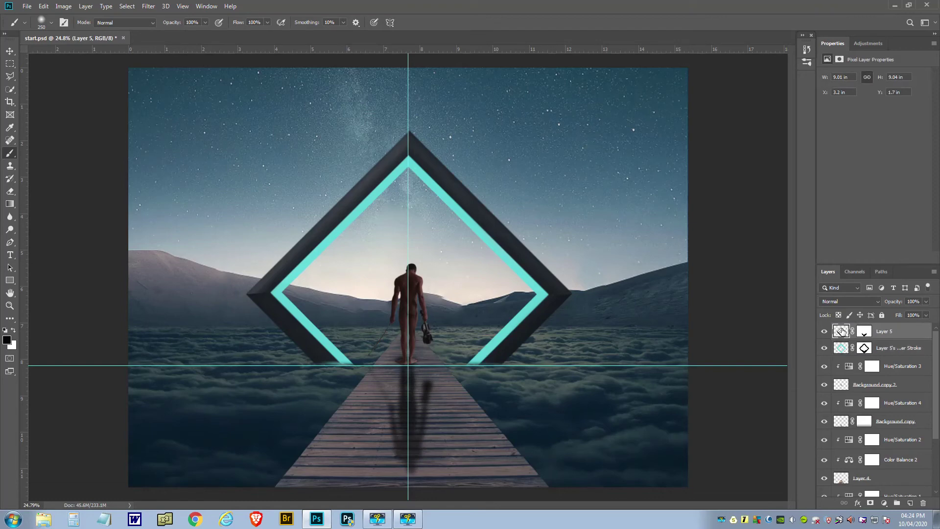
Merge Layer 5 into its Outer Stroke layer, applying the mask, then duplicate the result twice
{"action": "left_click", "coordinate": [86, 6]}
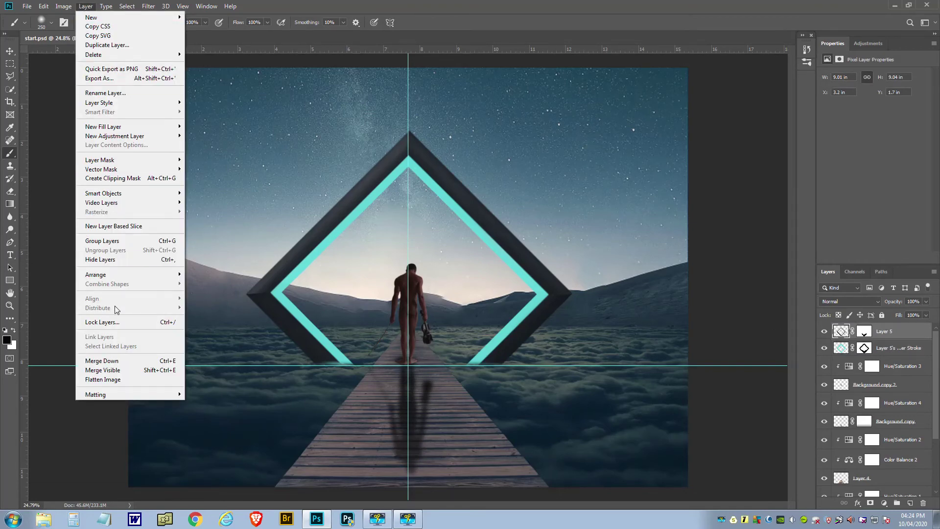
{"action": "left_click", "coordinate": [106, 363]}
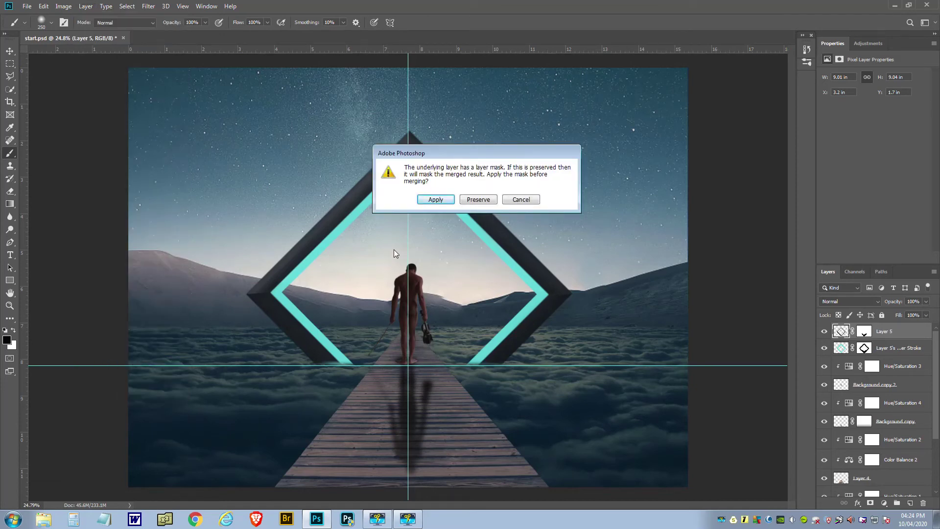
{"action": "left_click", "coordinate": [436, 199]}
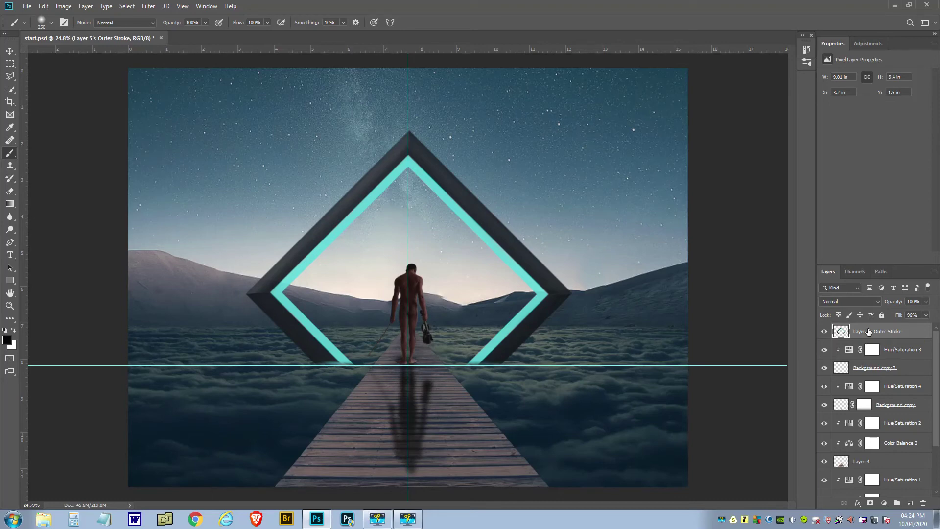
{"action": "key", "text": "ctrl+j"}
{"action": "key", "text": "ctrl+j"}
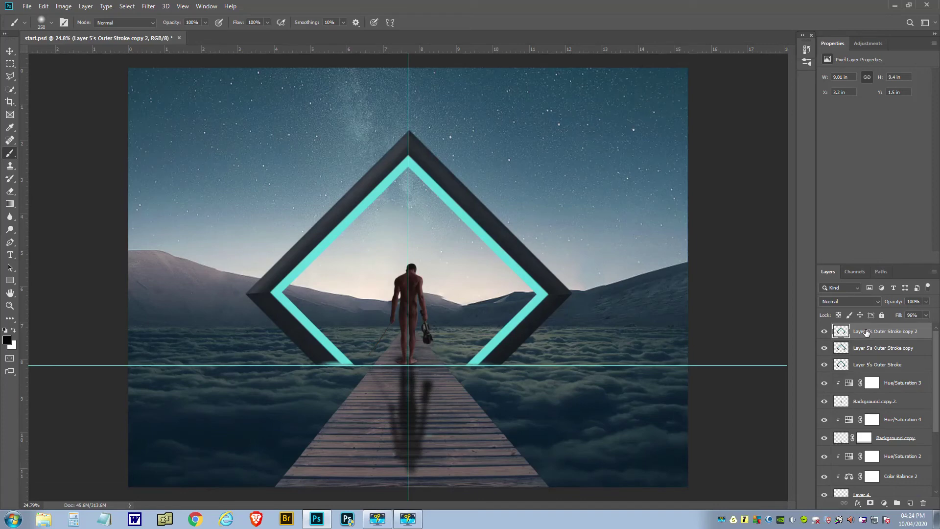
{"action": "left_click", "coordinate": [862, 367]}
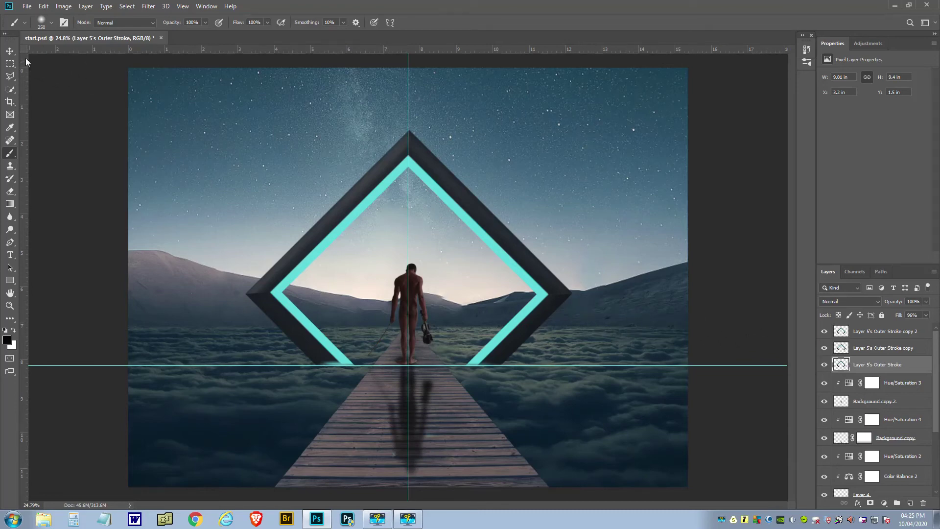
Scale the original stroke layer up to about 185% and centre it around the smaller diamond
{"action": "left_click", "coordinate": [10, 51]}
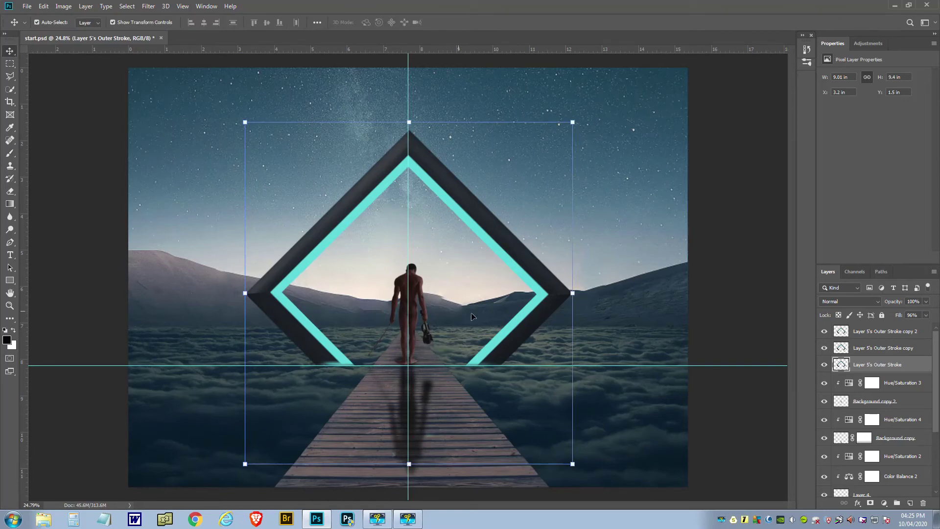
{"action": "left_click", "coordinate": [572, 293]}
{"action": "mouse_move", "coordinate": [574, 293]}
{"action": "left_mouse_down"}
{"action": "mouse_move", "coordinate": [589, 293]}
{"action": "mouse_move", "coordinate": [573, 293]}
{"action": "left_mouse_up"}
{"action": "left_click", "coordinate": [435, 23]}
{"action": "left_click", "coordinate": [571, 293]}
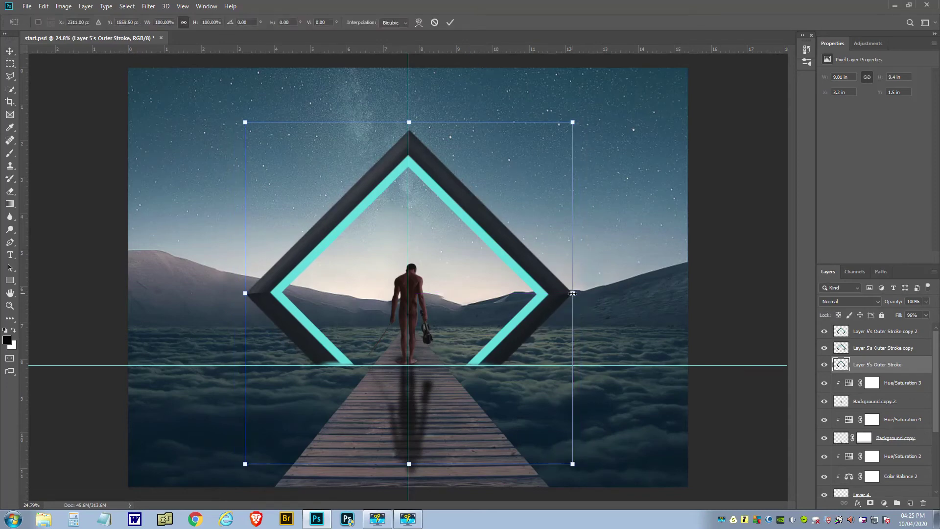
{"action": "left_click_drag", "start_coordinate": [574, 293], "coordinate": [753, 257]}
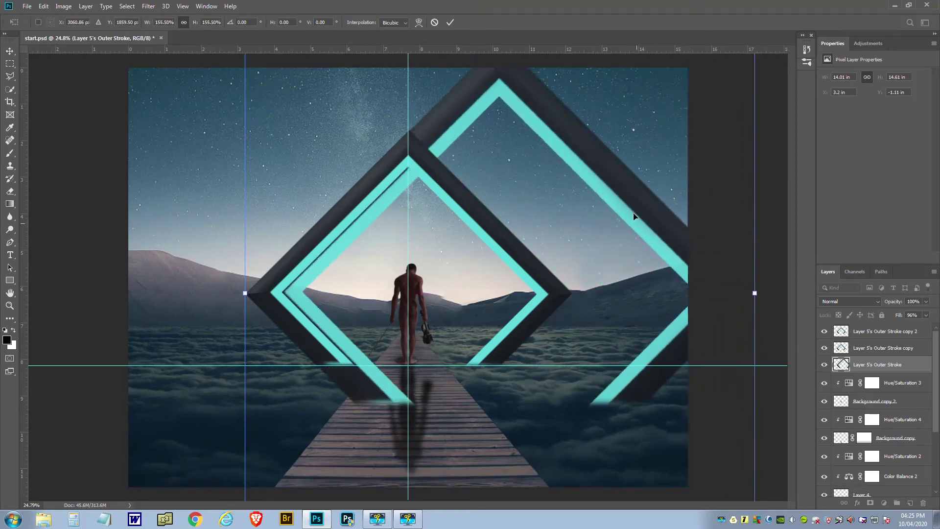
{"action": "left_click_drag", "start_coordinate": [625, 189], "coordinate": [528, 192]}
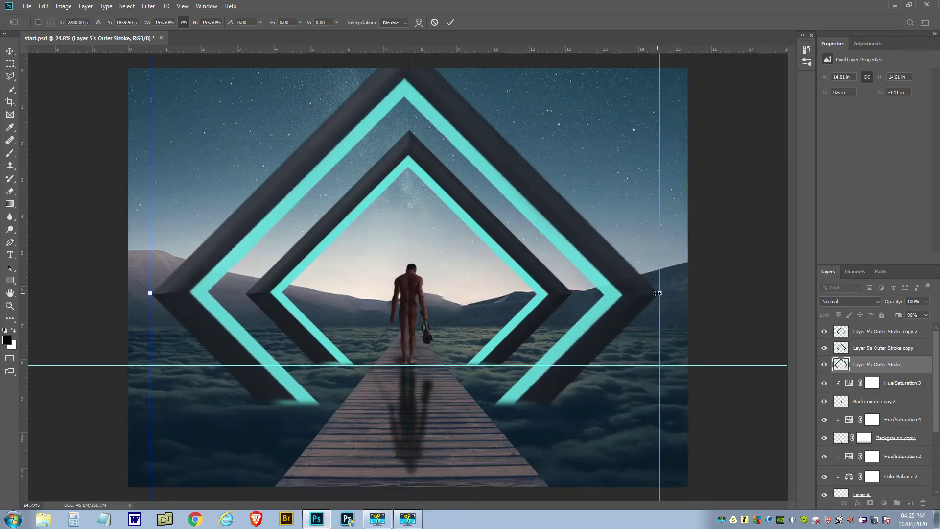
{"action": "left_click_drag", "start_coordinate": [658, 293], "coordinate": [717, 290]}
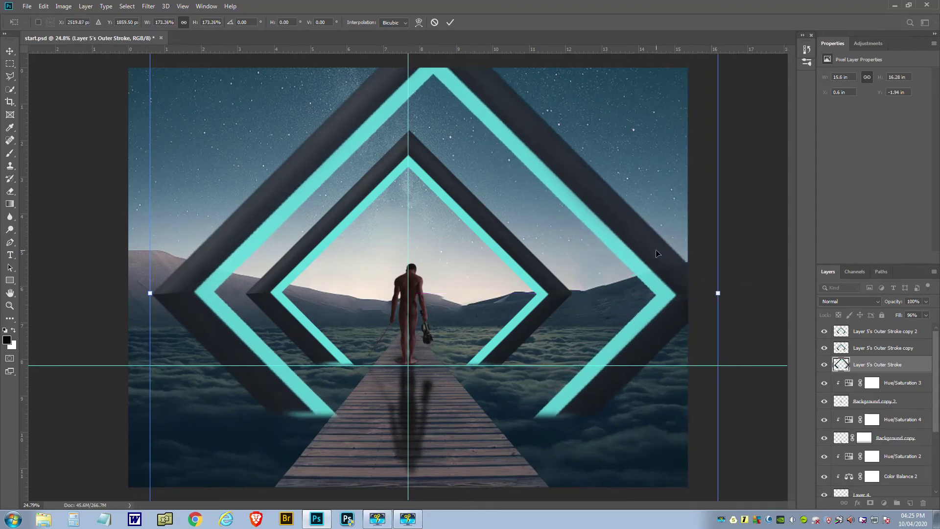
{"action": "left_click_drag", "start_coordinate": [658, 253], "coordinate": [622, 269]}
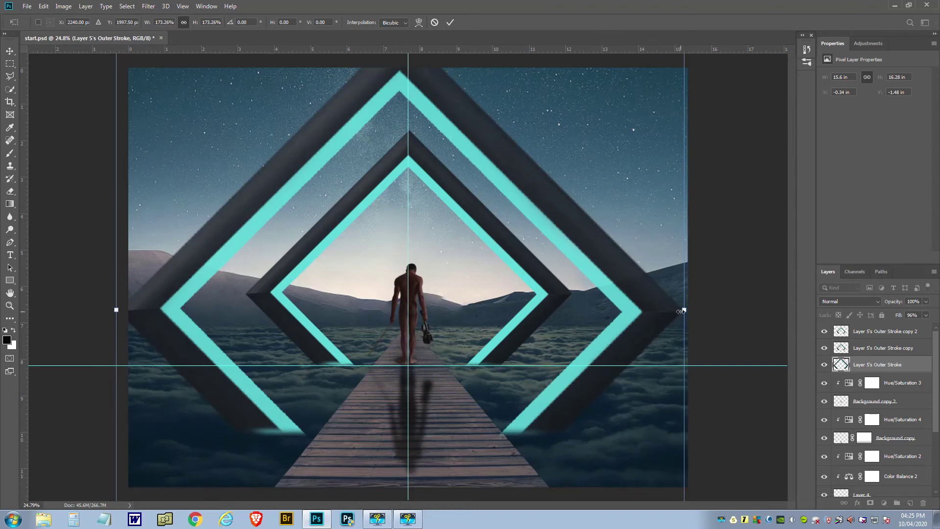
{"action": "left_click_drag", "start_coordinate": [685, 309], "coordinate": [722, 304]}
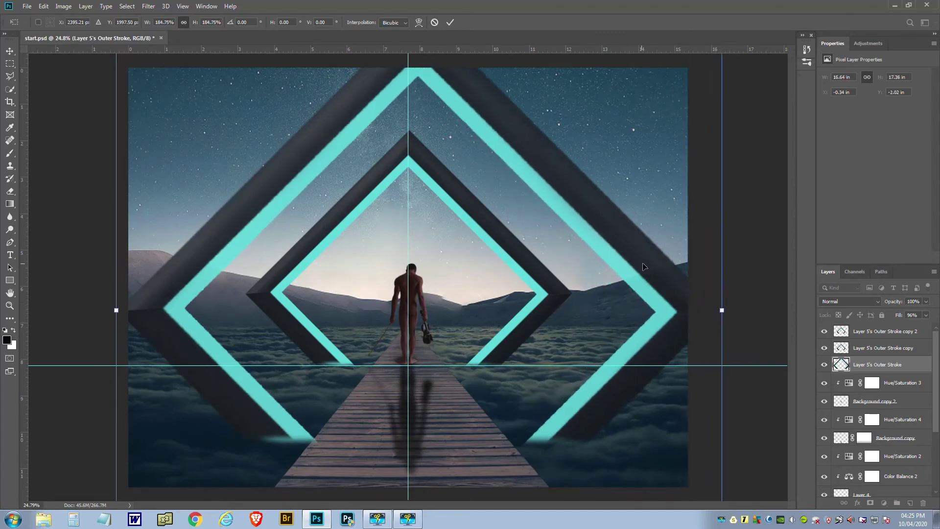
{"action": "mouse_move", "coordinate": [646, 263]}
{"action": "left_mouse_down"}
{"action": "mouse_move", "coordinate": [631, 261]}
{"action": "mouse_move", "coordinate": [641, 258]}
{"action": "left_mouse_up"}
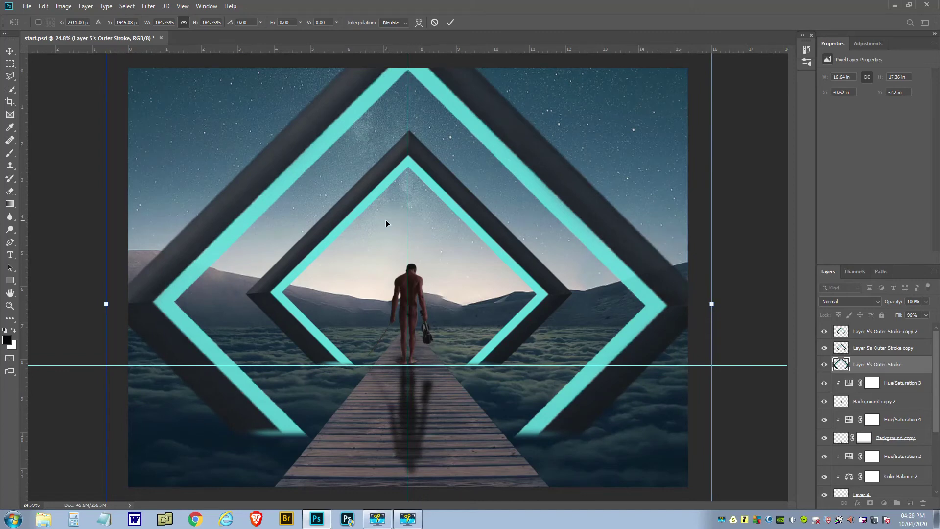
Shrink Layer 5's Outer Stroke copy 2 to about 49% and centre it over the figure
{"action": "left_click", "coordinate": [856, 348]}
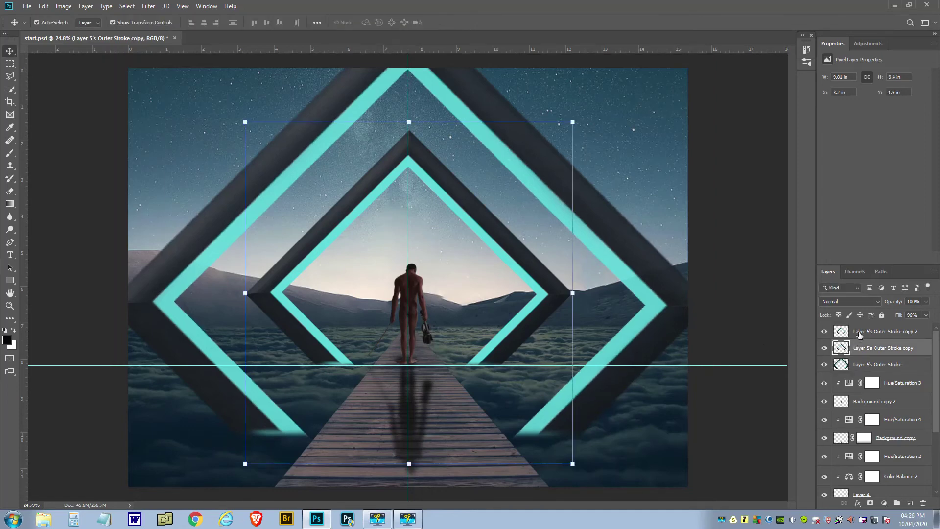
{"action": "left_click", "coordinate": [861, 331]}
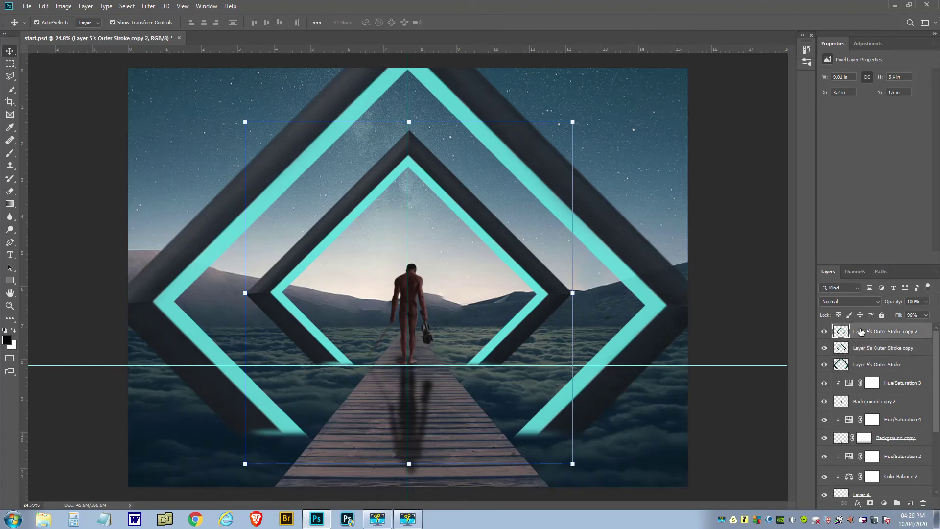
{"action": "left_click", "coordinate": [572, 292]}
{"action": "left_click_drag", "start_coordinate": [571, 293], "coordinate": [448, 325]}
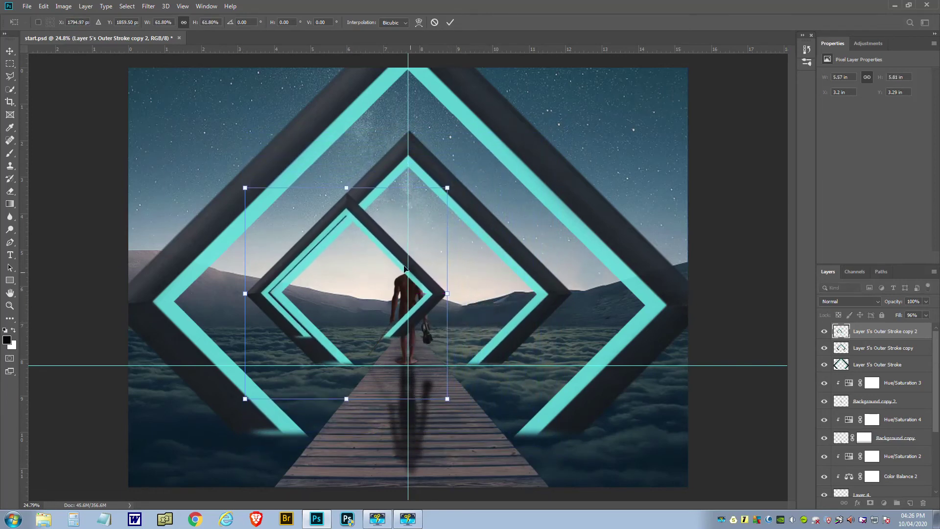
{"action": "left_click_drag", "start_coordinate": [389, 253], "coordinate": [449, 260]}
{"action": "left_click_drag", "start_coordinate": [506, 302], "coordinate": [465, 304]}
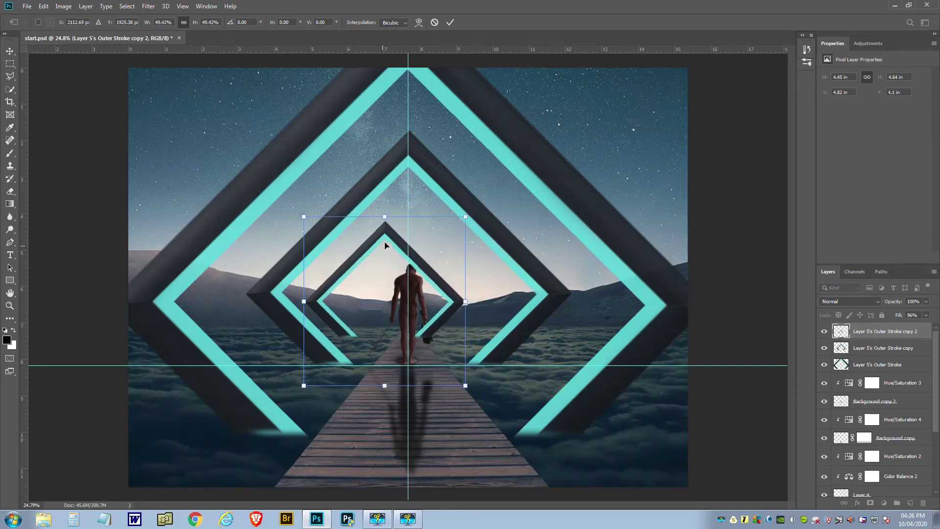
{"action": "left_click_drag", "start_coordinate": [395, 238], "coordinate": [419, 239]}
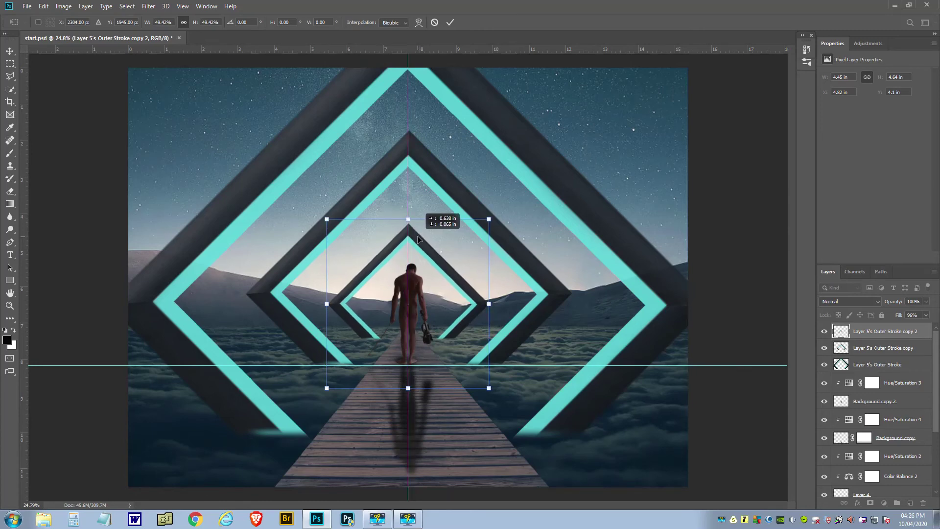
{"action": "left_click_drag", "start_coordinate": [418, 239], "coordinate": [418, 239]}
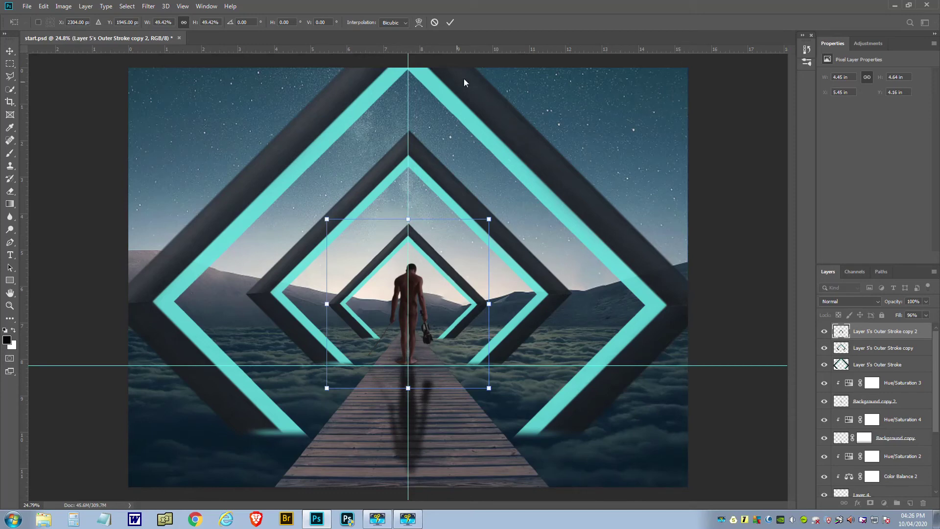
{"action": "left_click", "coordinate": [450, 22]}
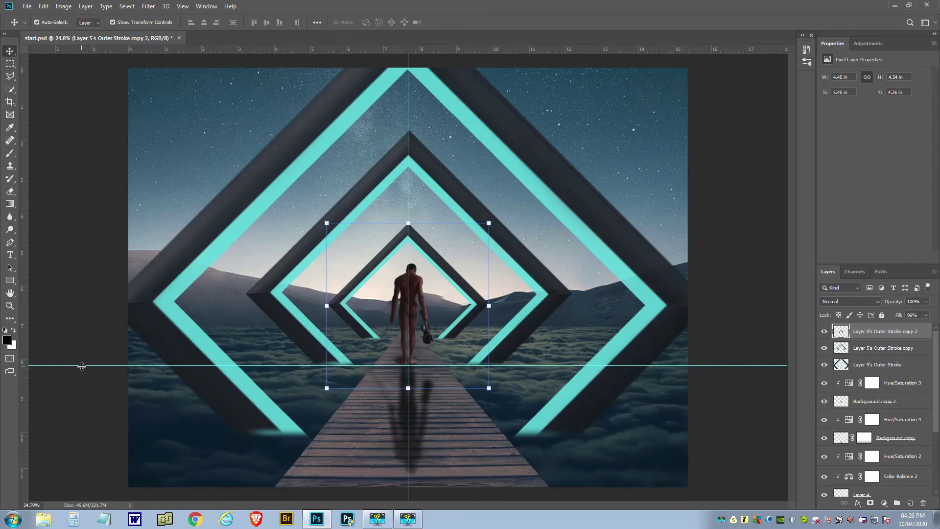
Delete the horizon guide and the vertical guide by returning them to the rulers
{"action": "left_click_drag", "start_coordinate": [81, 366], "coordinate": [100, 49]}
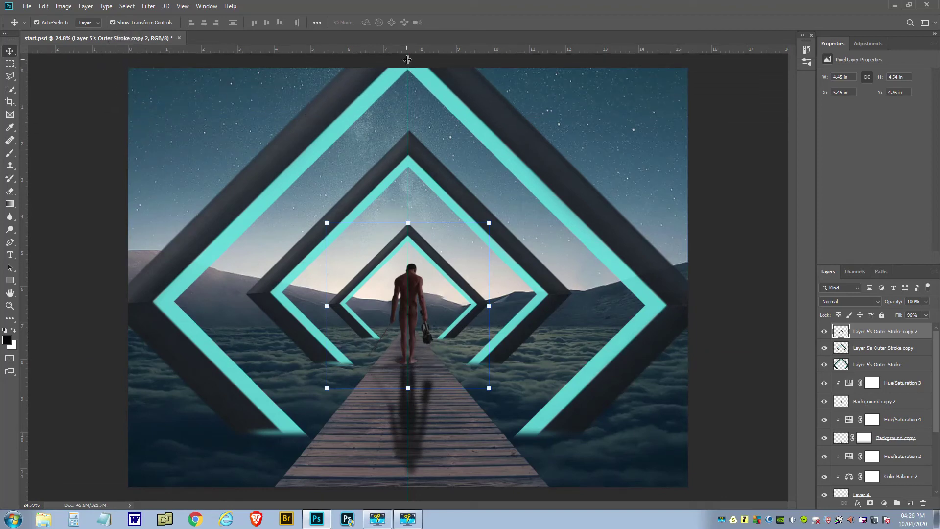
{"action": "left_click_drag", "start_coordinate": [407, 59], "coordinate": [26, 62]}
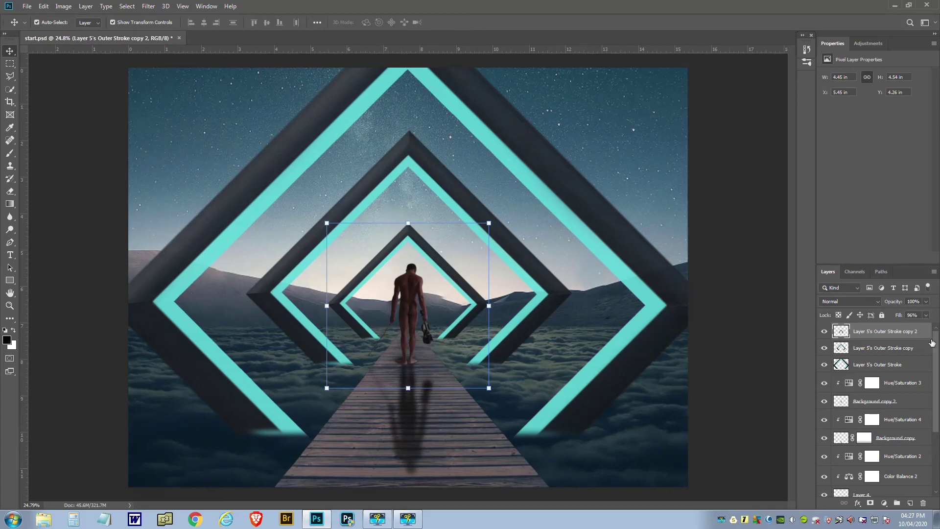
Add a new empty layer above Hue/Saturation 2, clipped to the layer below
{"action": "scroll", "coordinate": [906, 409], "scroll_direction": "down", "scroll_amount": 5}
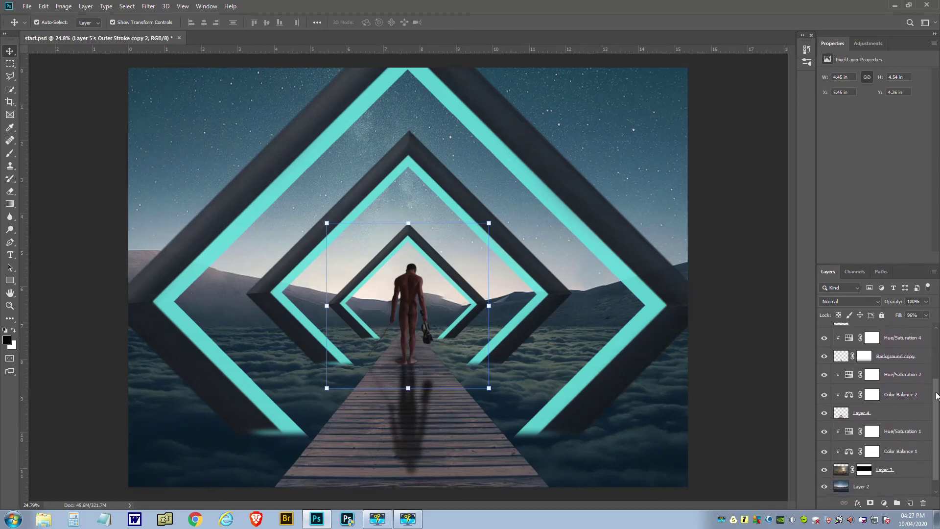
{"action": "left_click", "coordinate": [843, 408]}
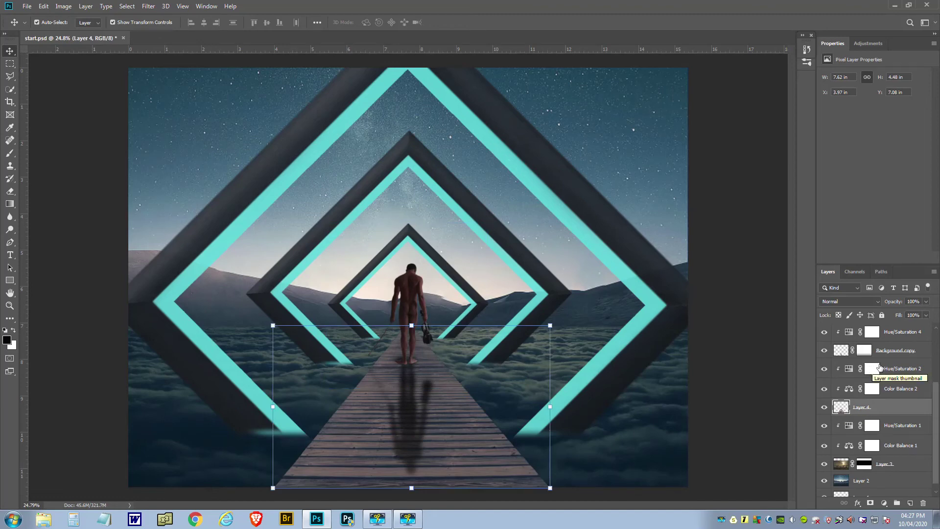
{"action": "left_click", "coordinate": [893, 370]}
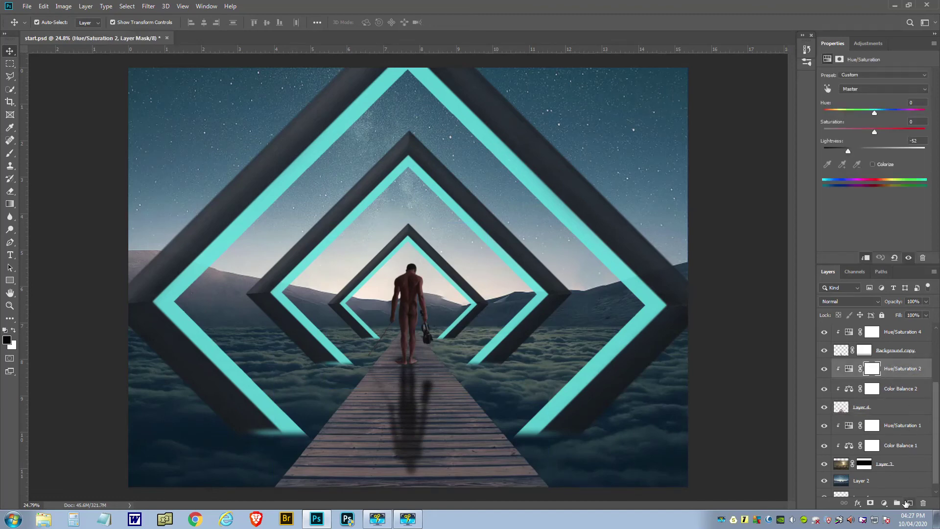
{"action": "left_click", "coordinate": [910, 503]}
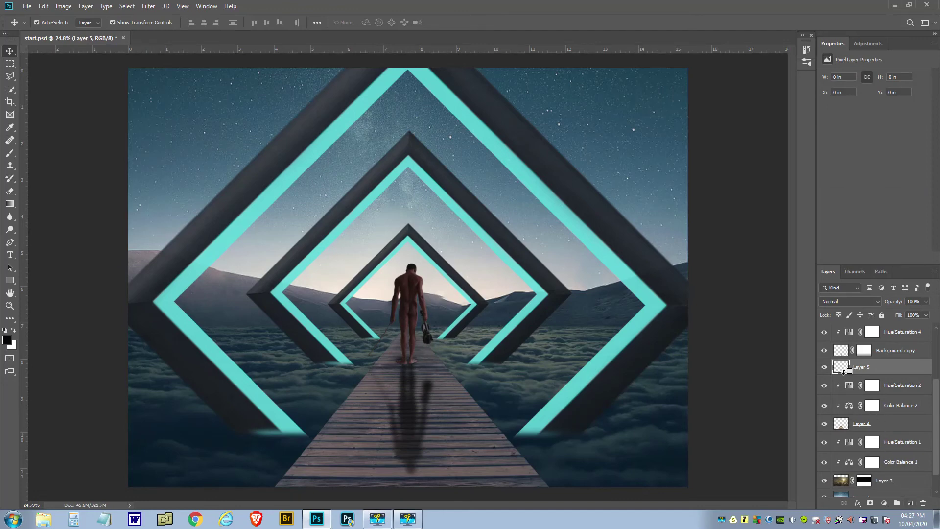
{"action": "left_click", "coordinate": [850, 375], "text": "alt"}
Set the foreground colour to the frames' cyan 5ac9cf, sampled from a frame stripe
{"action": "left_click", "coordinate": [7, 340]}
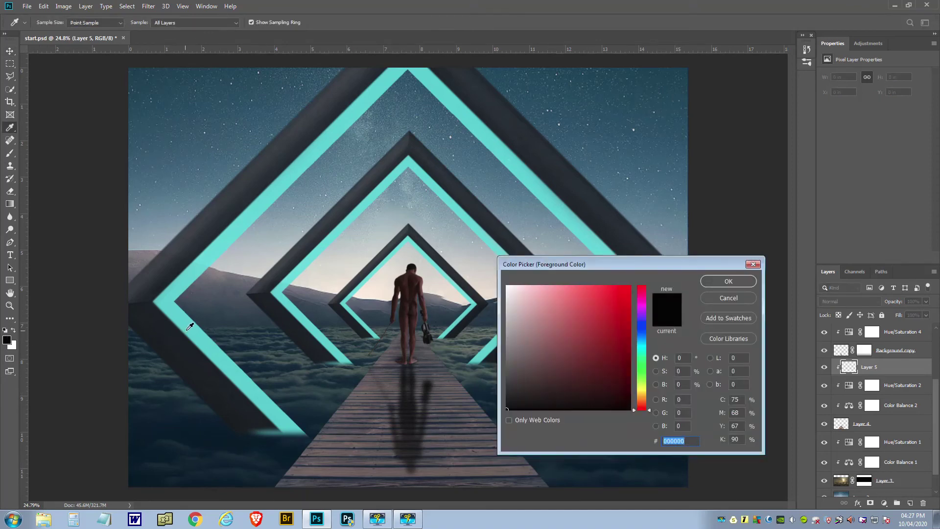
{"action": "left_click", "coordinate": [214, 349]}
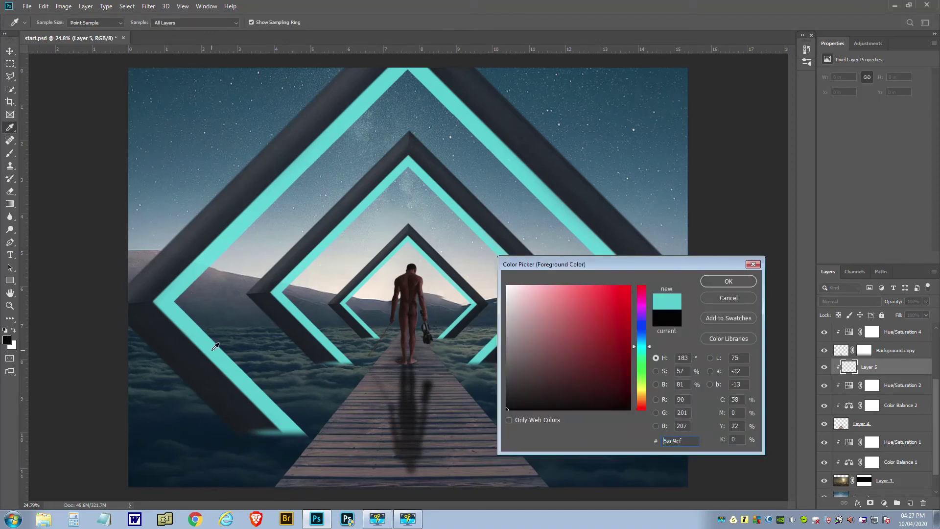
{"action": "left_click", "coordinate": [716, 285]}
{"action": "key", "text": "v"}
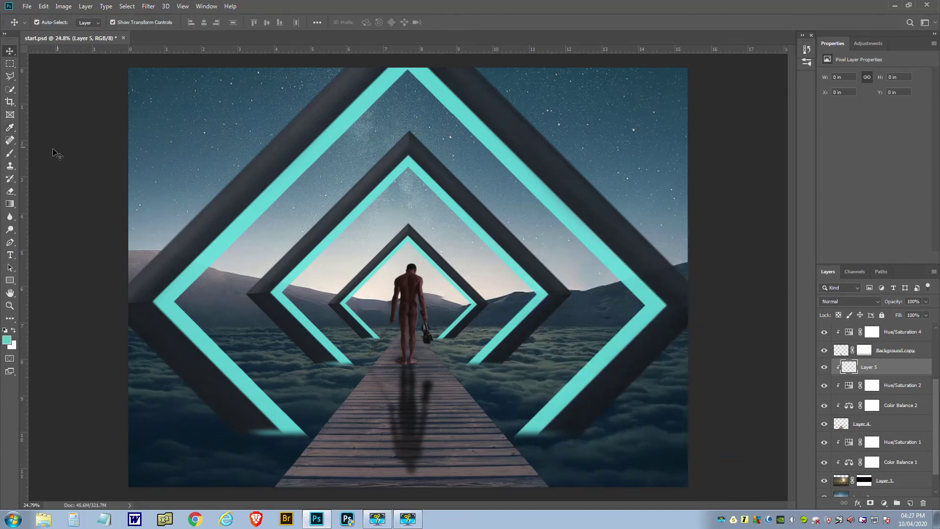
Paint thin cyan glow lines along the boardwalk's right and left edges on Layer 5 with a 90 brush
{"action": "left_click", "coordinate": [11, 153]}
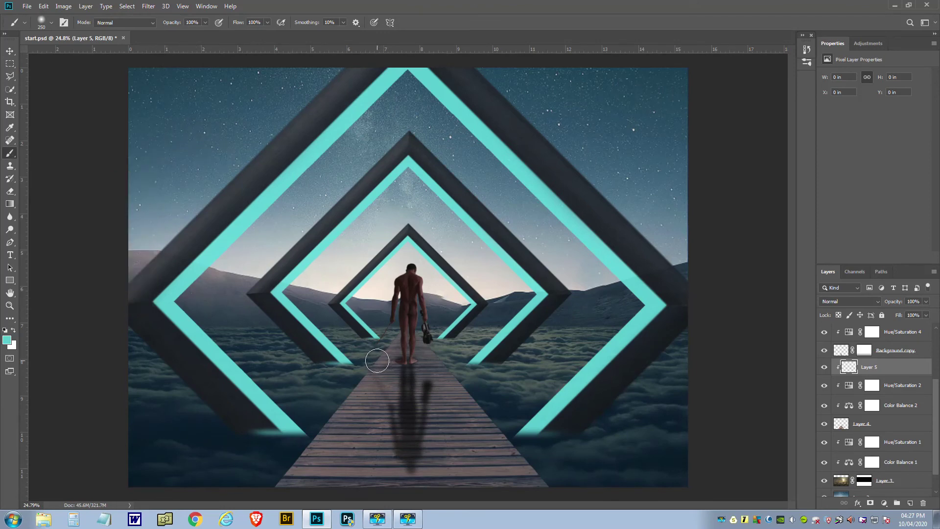
{"action": "key", "text": "bracketleft"}
{"action": "key", "text": "bracketleft"}
{"action": "key", "text": "bracketleft"}
{"action": "key", "text": "bracketleft"}
{"action": "key", "text": "bracketleft"}
{"action": "key", "text": "bracketleft"}
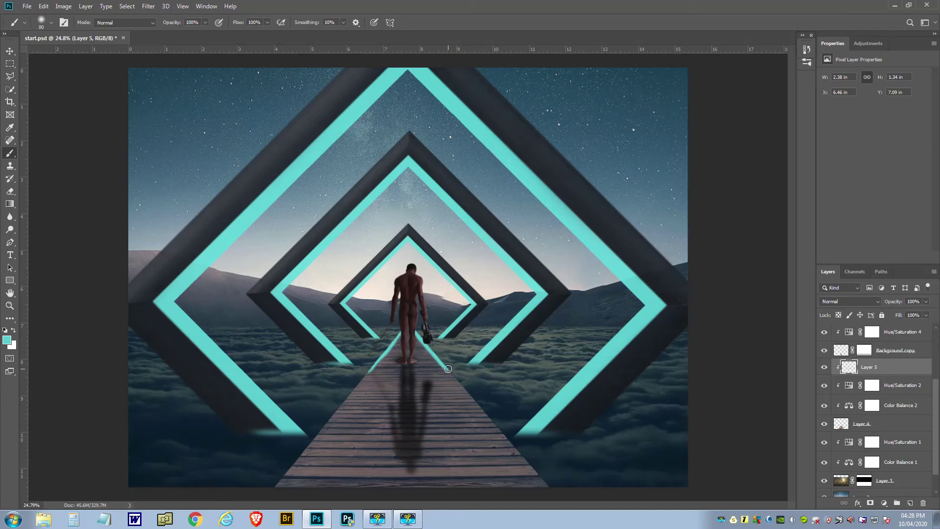
{"action": "left_click_drag", "start_coordinate": [448, 368], "coordinate": [549, 489]}
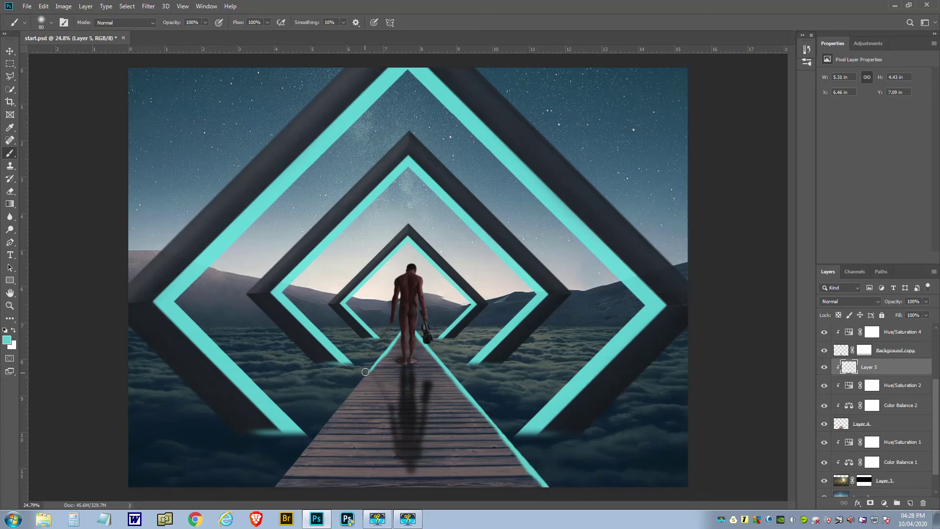
{"action": "left_click_drag", "start_coordinate": [367, 369], "coordinate": [274, 488]}
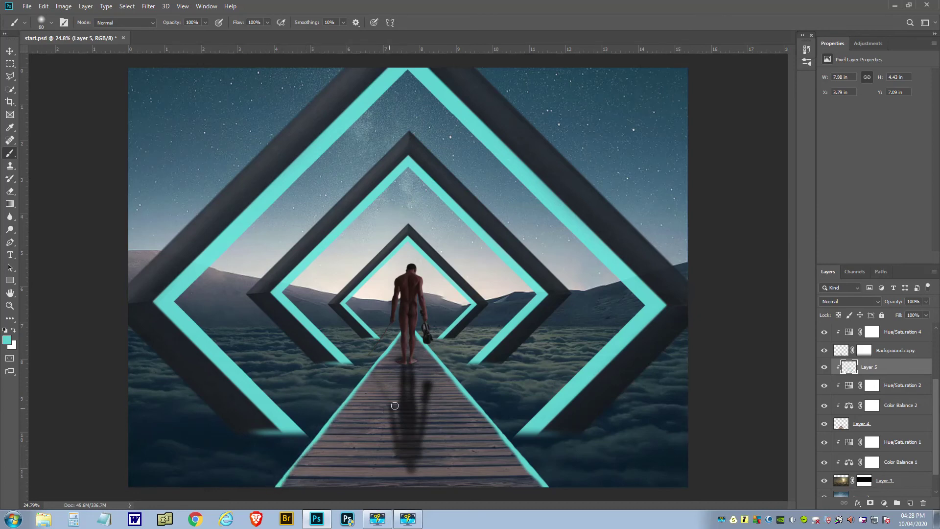
{"action": "left_click", "coordinate": [878, 302]}
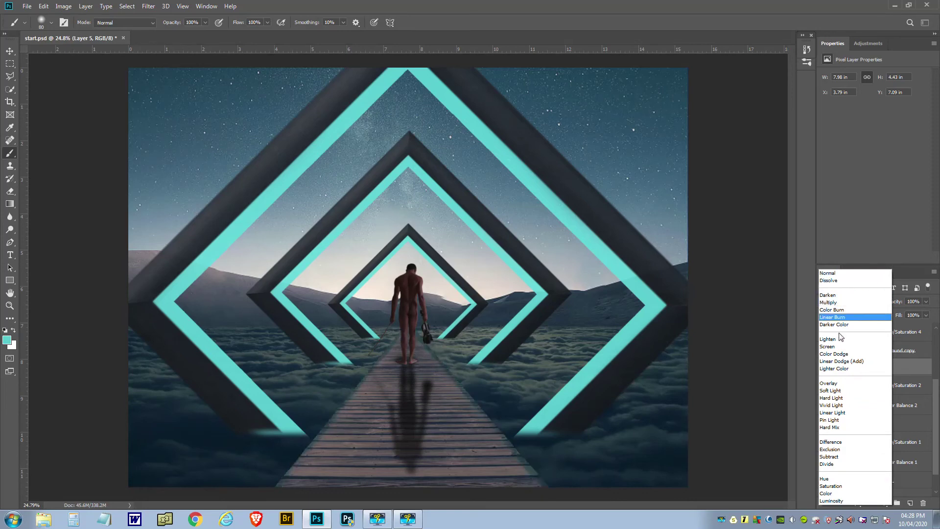
Set Layer 5 to Soft Light at 25% opacity and toggle it to compare
{"action": "left_click", "coordinate": [837, 391]}
{"action": "left_click", "coordinate": [925, 303]}
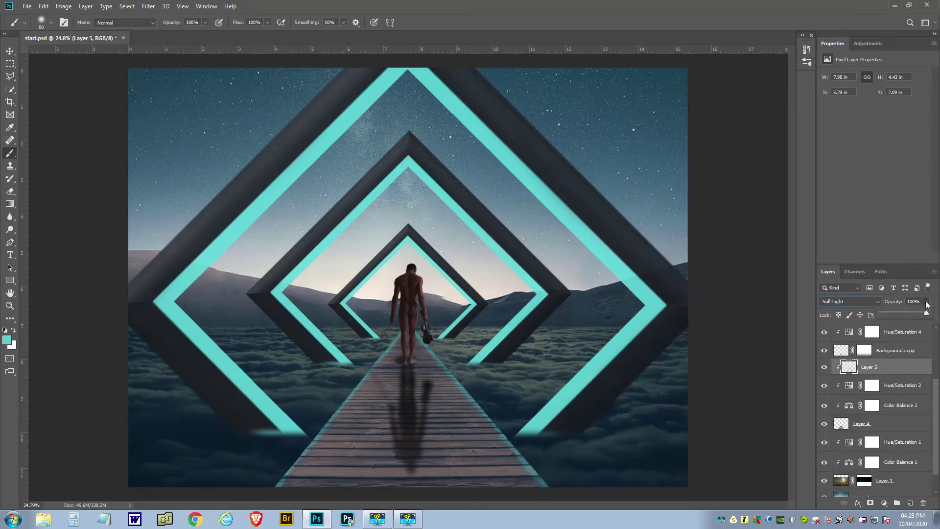
{"action": "left_click_drag", "start_coordinate": [929, 317], "coordinate": [920, 317]}
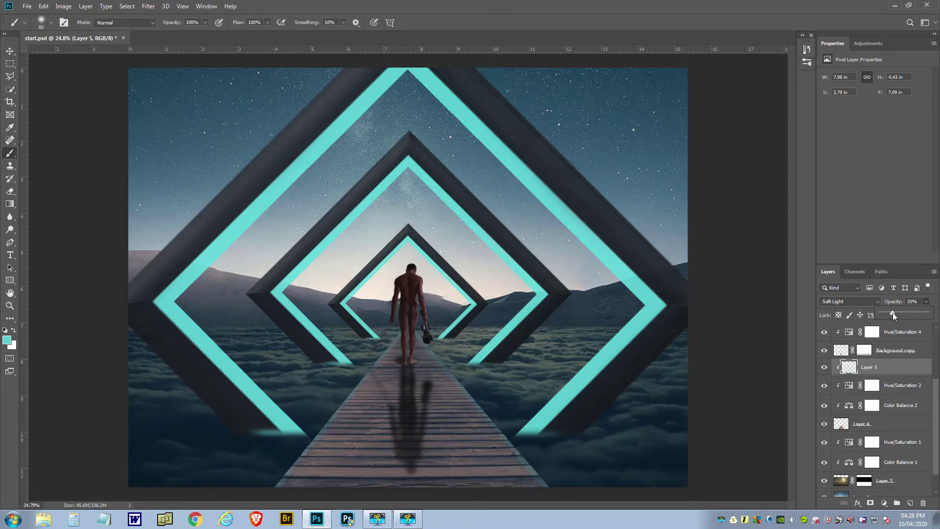
{"action": "left_click", "coordinate": [824, 367]}
{"action": "left_click", "coordinate": [824, 367]}
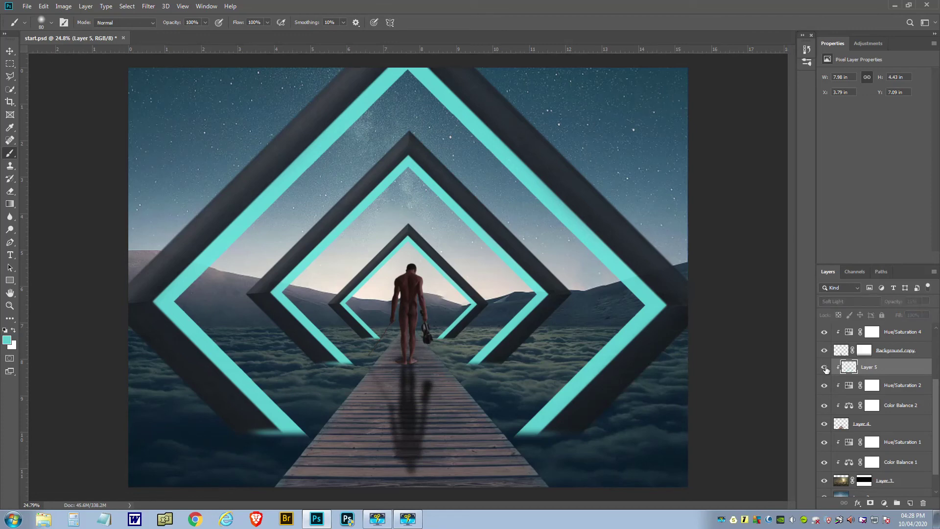
{"action": "left_click", "coordinate": [824, 368]}
{"action": "left_click", "coordinate": [825, 368]}
{"action": "left_click", "coordinate": [825, 368]}
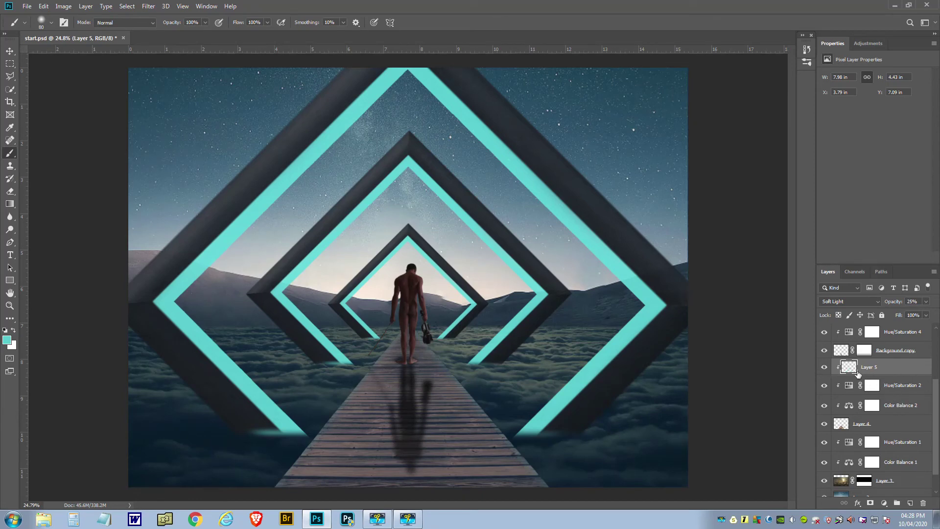
Check Background copy 2's content, then make Hue/Saturation 3 the active layer
{"action": "scroll", "coordinate": [906, 369], "scroll_direction": "up", "scroll_amount": 1}
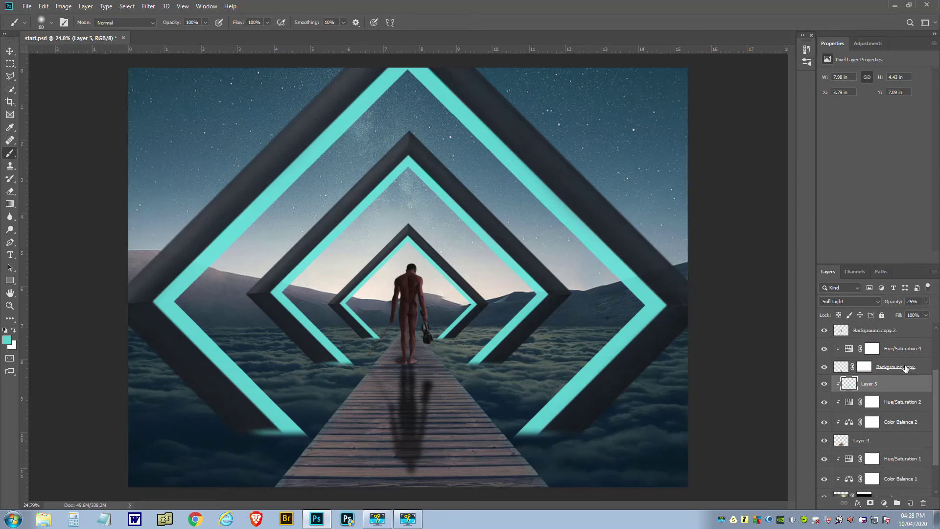
{"action": "scroll", "coordinate": [906, 369], "scroll_direction": "up", "scroll_amount": 1}
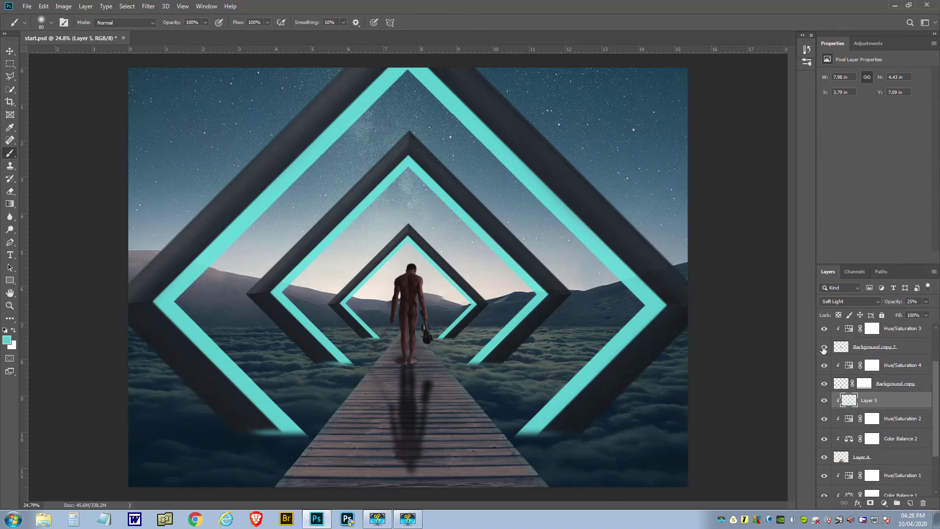
{"action": "left_click", "coordinate": [825, 348]}
{"action": "left_click", "coordinate": [825, 348]}
{"action": "left_click", "coordinate": [841, 349]}
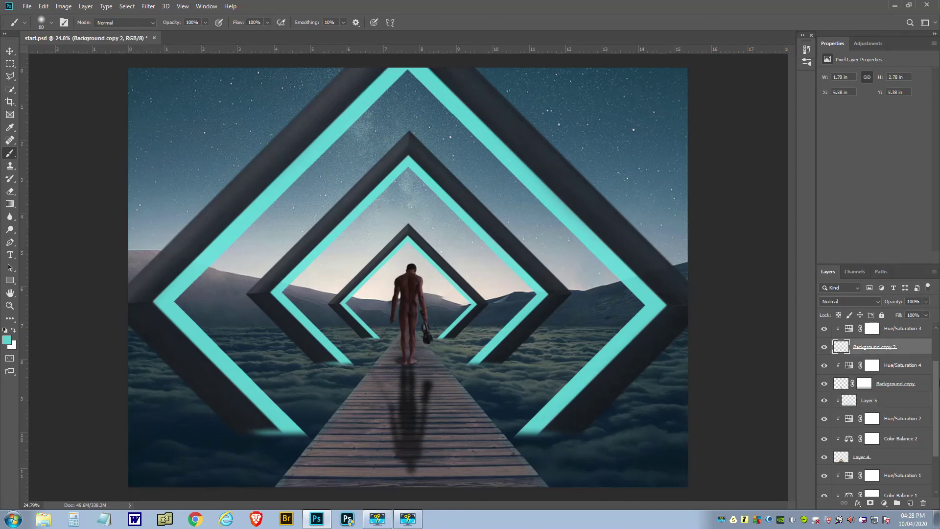
{"action": "scroll", "coordinate": [938, 387], "scroll_direction": "up", "scroll_amount": 3}
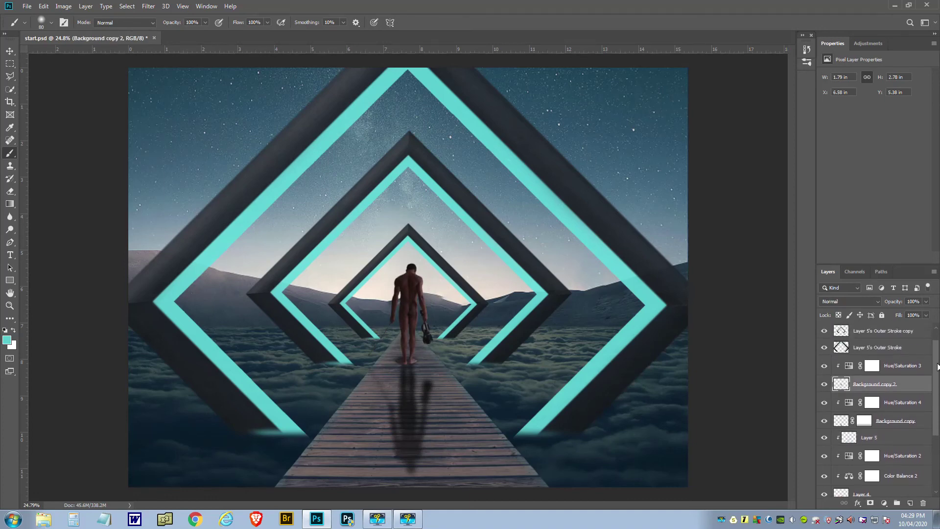
{"action": "left_click", "coordinate": [893, 366]}
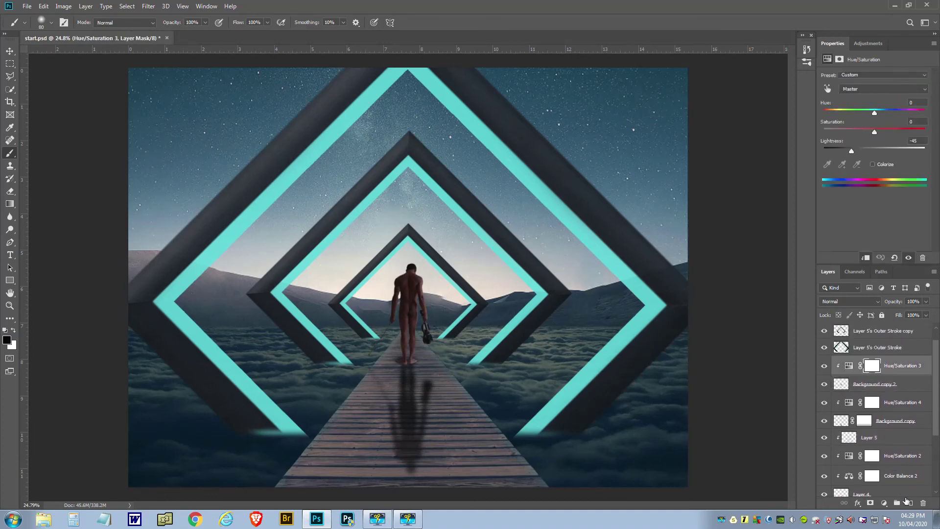
Add a new Layer 6 clipped to the layer beneath, zooming in and shrinking the brush
{"action": "left_click", "coordinate": [910, 505]}
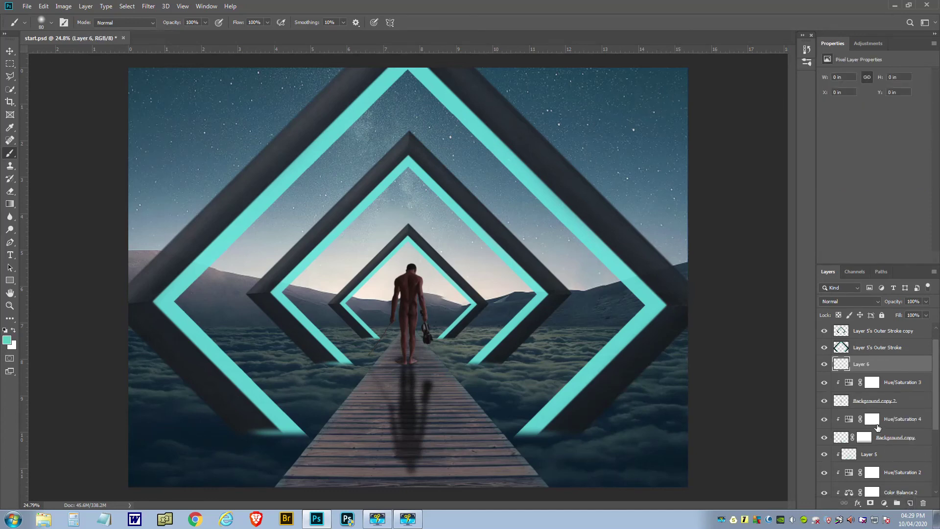
{"action": "left_click_drag", "start_coordinate": [845, 372], "coordinate": [842, 368]}
{"action": "left_click", "coordinate": [843, 369], "text": "alt"}
{"action": "scroll", "coordinate": [405, 334], "scroll_direction": "up", "scroll_amount": 2}
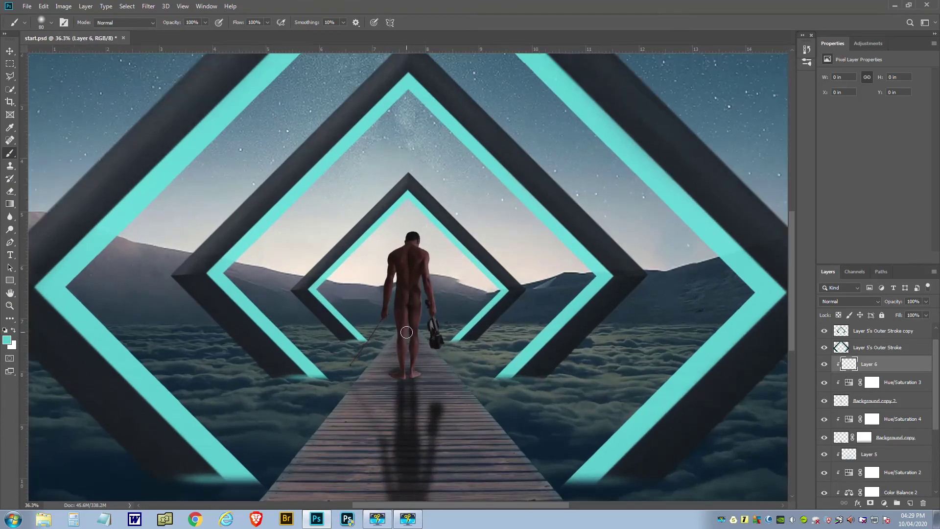
{"action": "scroll", "coordinate": [406, 335], "scroll_direction": "up", "scroll_amount": 2}
{"action": "scroll", "coordinate": [407, 336], "scroll_direction": "up", "scroll_amount": 2}
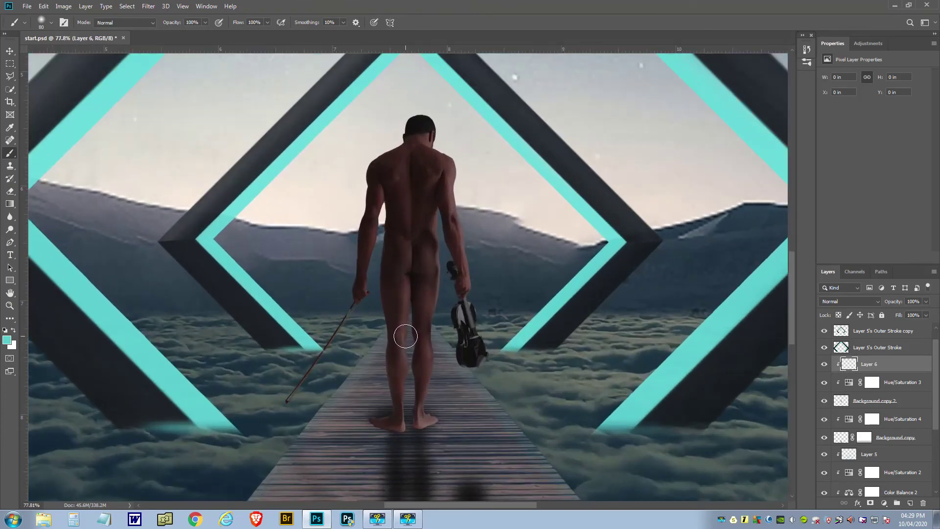
{"action": "key", "text": "bracketleft"}
{"action": "key", "text": "bracketleft"}
{"action": "key", "text": "bracketleft"}
{"action": "key", "text": "bracketleft"}
{"action": "key", "text": "bracketleft"}
{"action": "key", "text": "bracketleft"}
Paint cyan rim glow over the figure's head, right arm, both hip edges and the violin bow
{"action": "mouse_move", "coordinate": [419, 115]}
{"action": "left_mouse_down"}
{"action": "mouse_move", "coordinate": [404, 141]}
{"action": "mouse_move", "coordinate": [367, 164]}
{"action": "mouse_move", "coordinate": [356, 231]}
{"action": "left_mouse_up"}
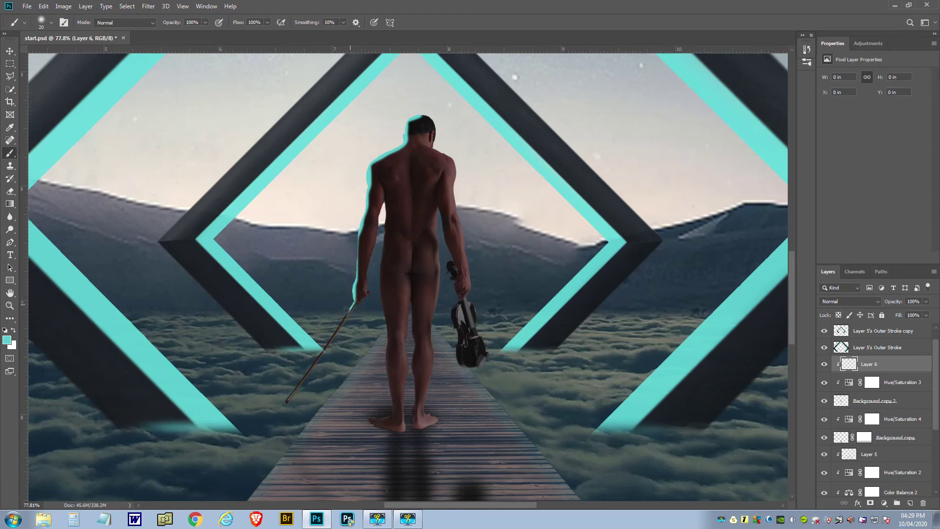
{"action": "left_click_drag", "start_coordinate": [341, 320], "coordinate": [332, 331]}
{"action": "left_click_drag", "start_coordinate": [316, 356], "coordinate": [286, 395]}
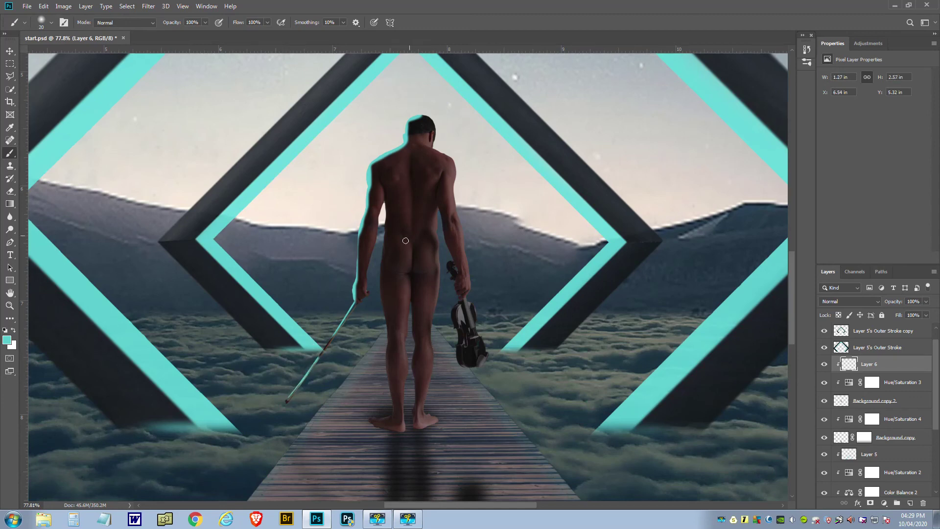
{"action": "mouse_move", "coordinate": [383, 250]}
{"action": "left_mouse_down"}
{"action": "mouse_move", "coordinate": [390, 409]}
{"action": "mouse_move", "coordinate": [380, 417]}
{"action": "left_mouse_up"}
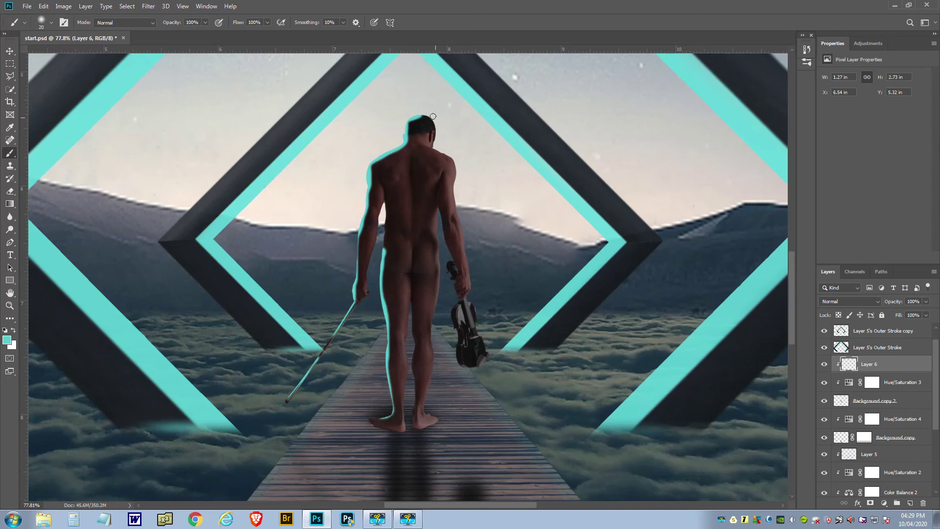
{"action": "mouse_move", "coordinate": [423, 115]}
{"action": "left_mouse_down"}
{"action": "mouse_move", "coordinate": [436, 120]}
{"action": "mouse_move", "coordinate": [436, 145]}
{"action": "mouse_move", "coordinate": [455, 169]}
{"action": "mouse_move", "coordinate": [460, 217]}
{"action": "left_mouse_up"}
{"action": "left_click_drag", "start_coordinate": [463, 228], "coordinate": [486, 357]}
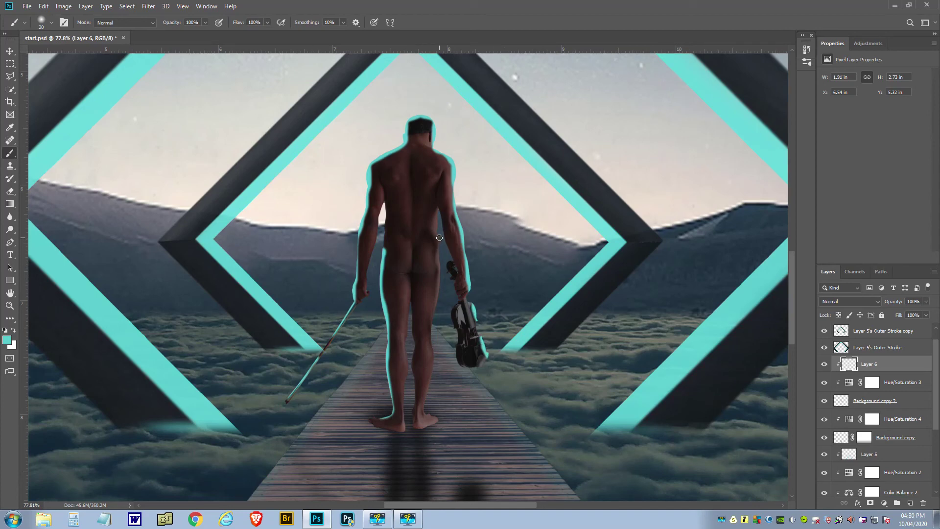
{"action": "left_click_drag", "start_coordinate": [439, 238], "coordinate": [428, 414]}
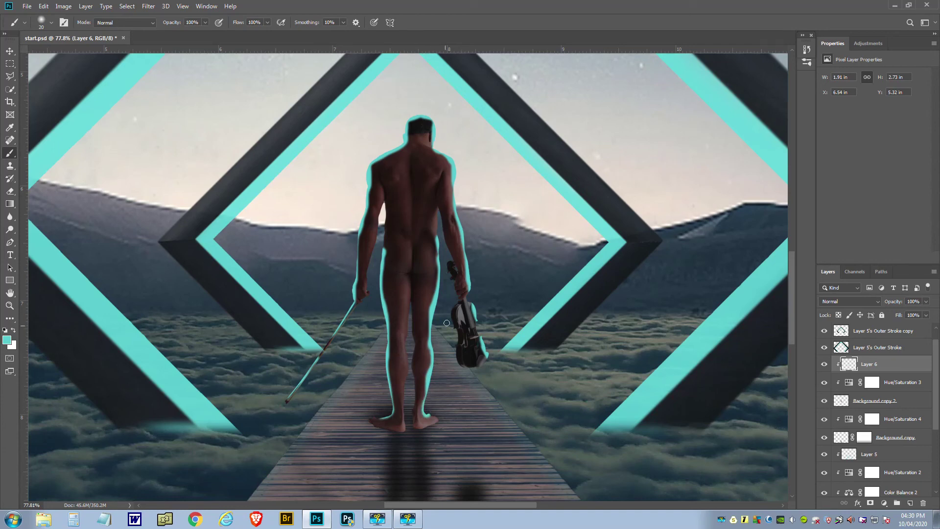
Set Layer 6's blend mode to Soft Light and its opacity to 53%
{"action": "left_click", "coordinate": [877, 301]}
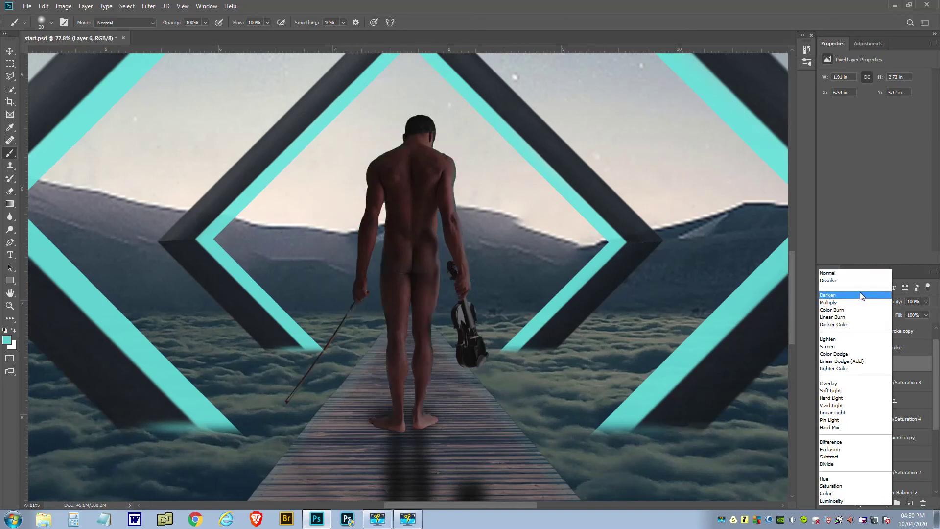
{"action": "left_click", "coordinate": [833, 390]}
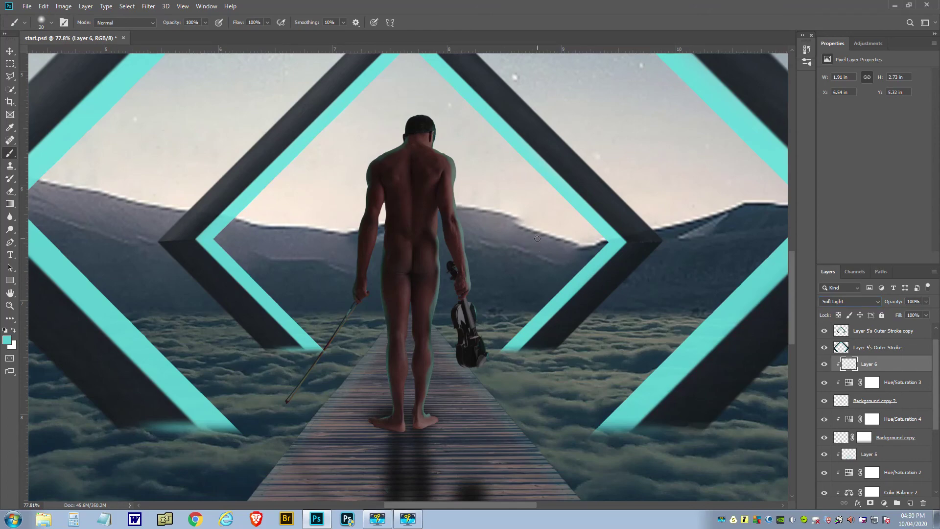
{"action": "scroll", "coordinate": [537, 238], "scroll_direction": "down", "scroll_amount": 5}
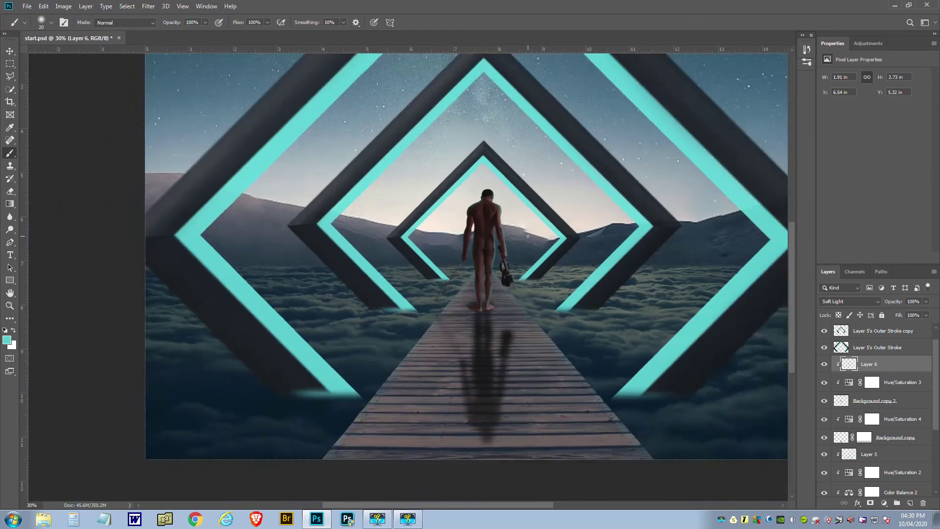
{"action": "scroll", "coordinate": [528, 236], "scroll_direction": "down", "scroll_amount": 2}
{"action": "scroll", "coordinate": [528, 237], "scroll_direction": "up", "scroll_amount": 1}
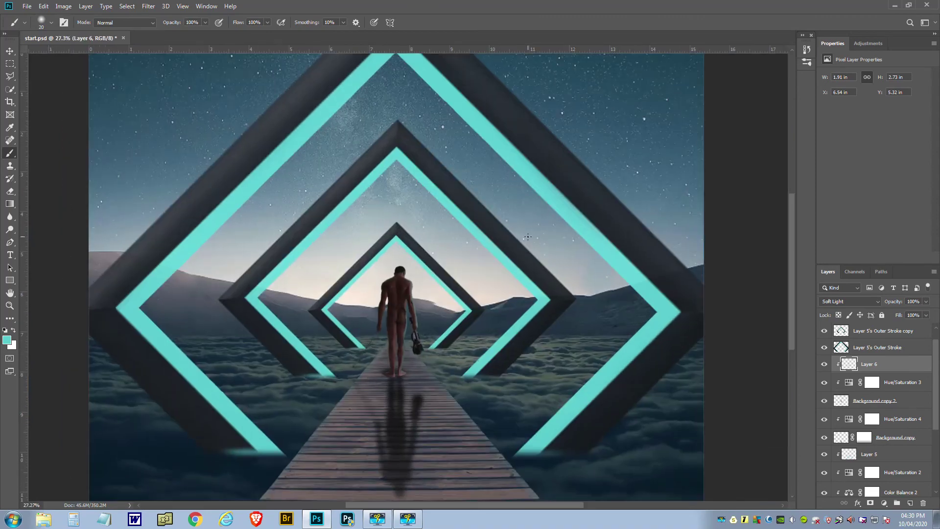
{"action": "left_click", "coordinate": [926, 314]}
{"action": "left_click_drag", "start_coordinate": [926, 315], "coordinate": [923, 316]}
Toggle Layer 6 on and off to compare the rim glow, then fit the image on screen
{"action": "left_click", "coordinate": [824, 366]}
{"action": "left_click", "coordinate": [825, 366]}
{"action": "left_click", "coordinate": [824, 366]}
{"action": "left_click", "coordinate": [824, 366]}
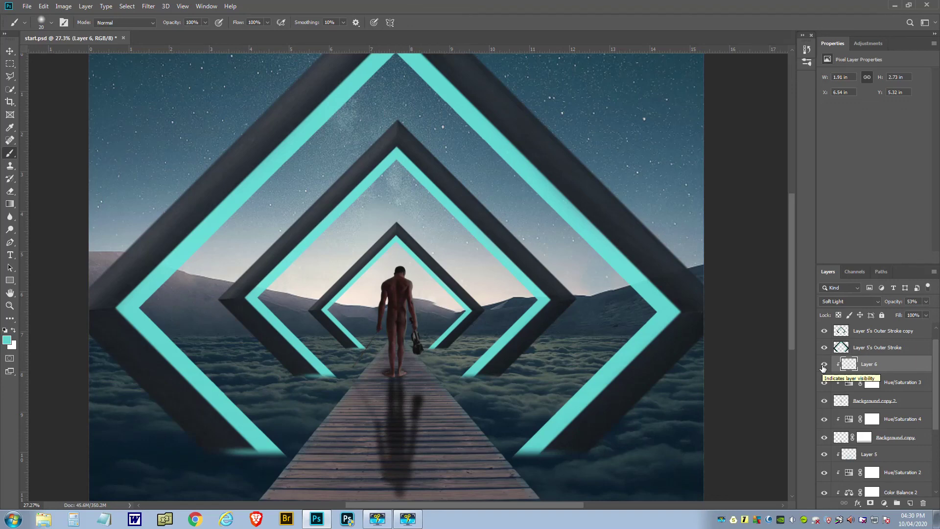
{"action": "key", "text": "ctrl+0"}
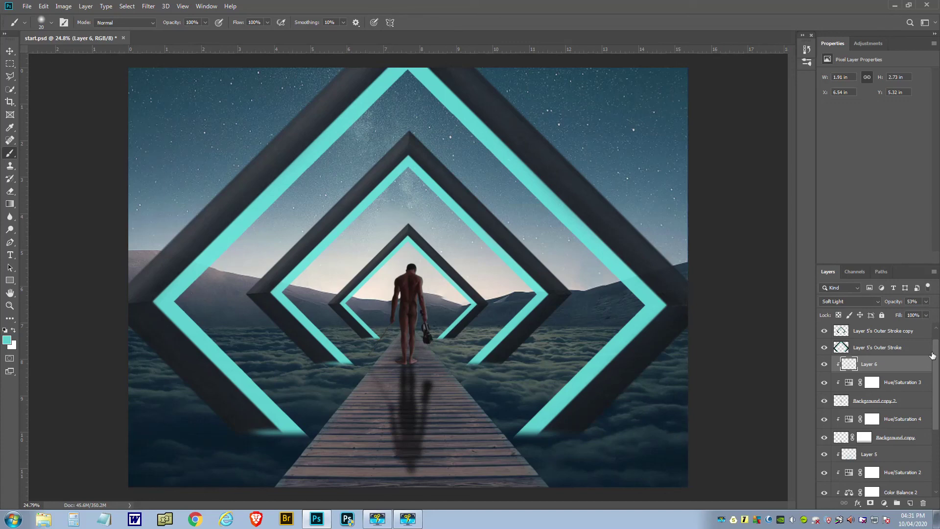
{"action": "scroll", "coordinate": [936, 360], "scroll_direction": "up", "scroll_amount": 1}
{"action": "scroll", "coordinate": [937, 355], "scroll_direction": "up", "scroll_amount": 1}
Add a Gradient Map adjustment at the top of the stack using the black-to-white preset
{"action": "left_click", "coordinate": [866, 331]}
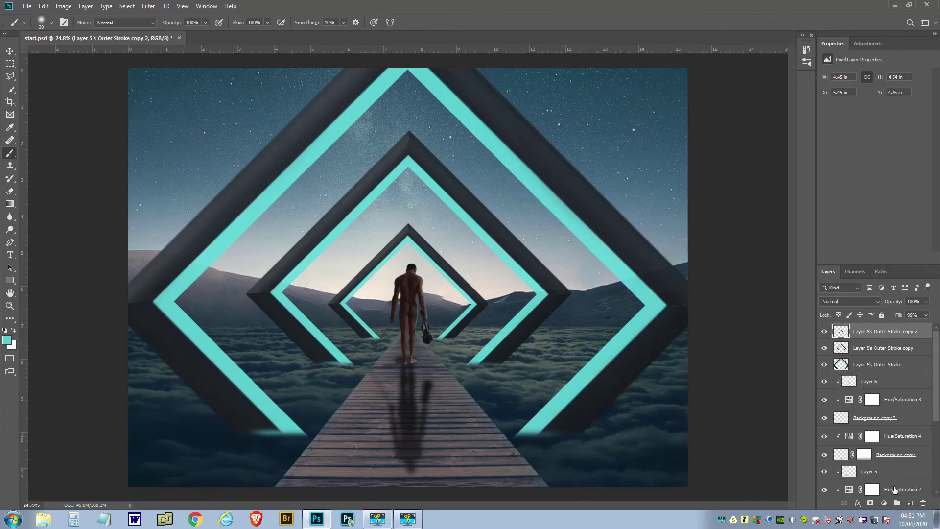
{"action": "left_click", "coordinate": [885, 503]}
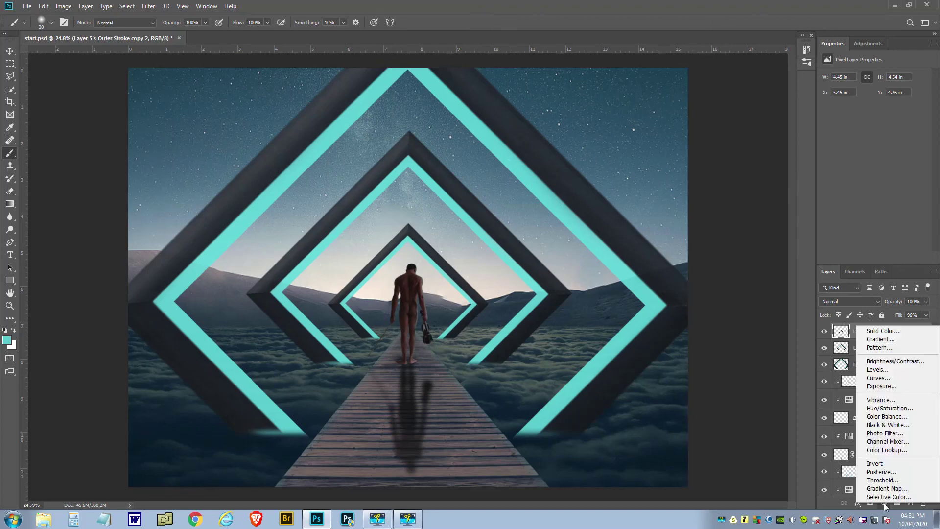
{"action": "left_click", "coordinate": [882, 488]}
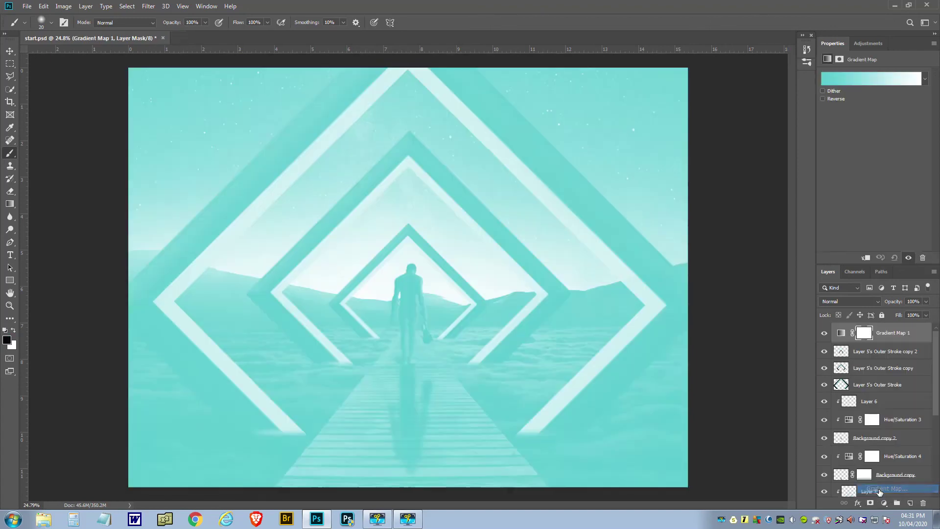
{"action": "left_click", "coordinate": [925, 80]}
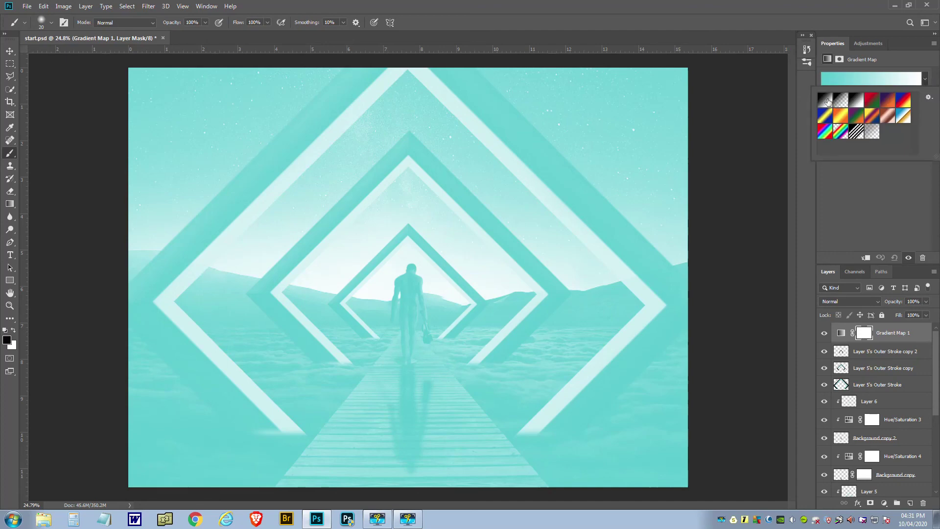
{"action": "left_click", "coordinate": [827, 101]}
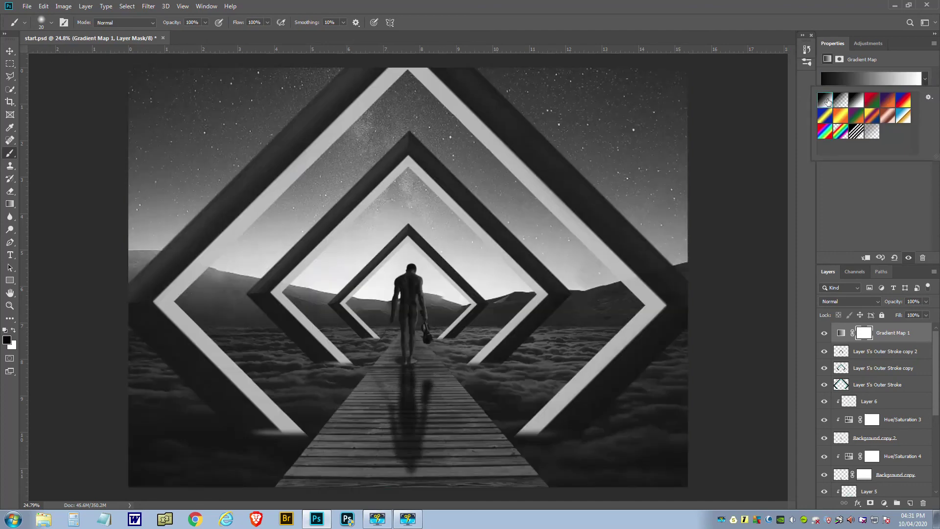
Blend the gradient map as Soft Light at 38% opacity and toggle it to compare
{"action": "left_click", "coordinate": [877, 301]}
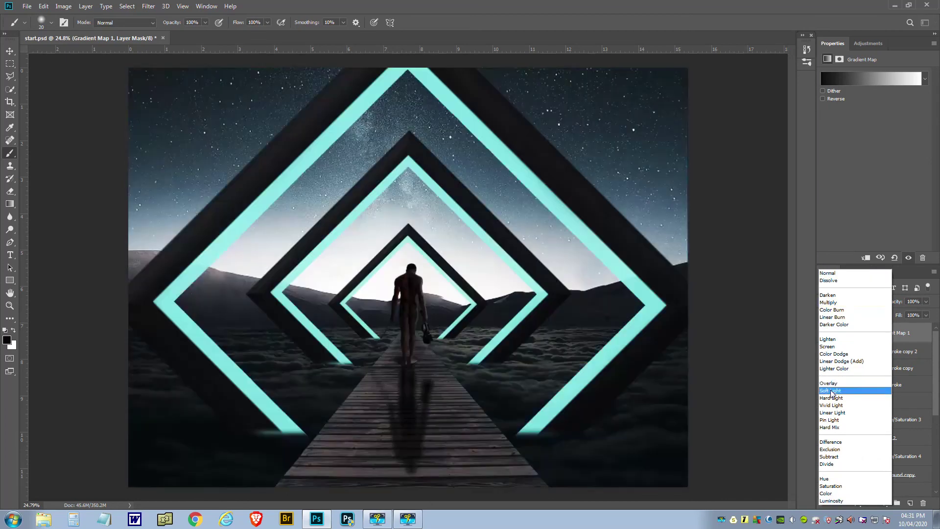
{"action": "left_click", "coordinate": [831, 391]}
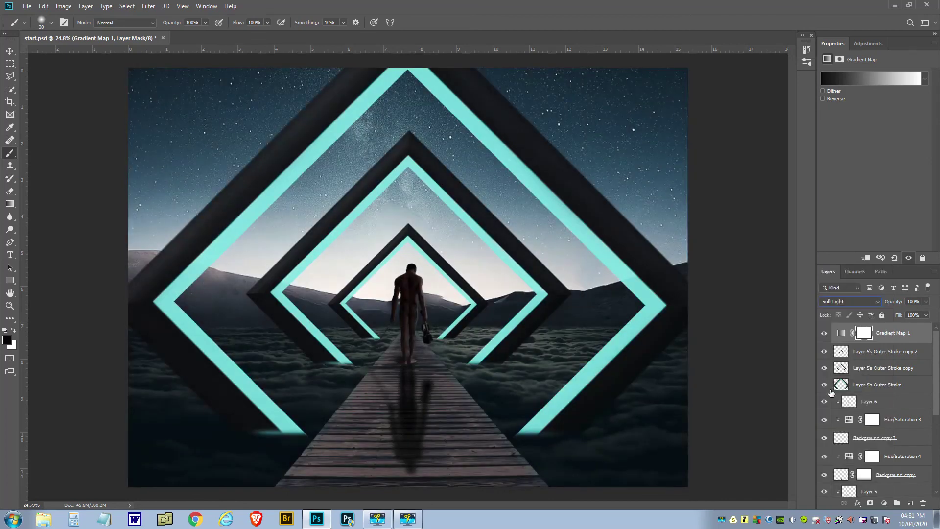
{"action": "left_click", "coordinate": [926, 315]}
{"action": "left_click_drag", "start_coordinate": [926, 312], "coordinate": [899, 313]}
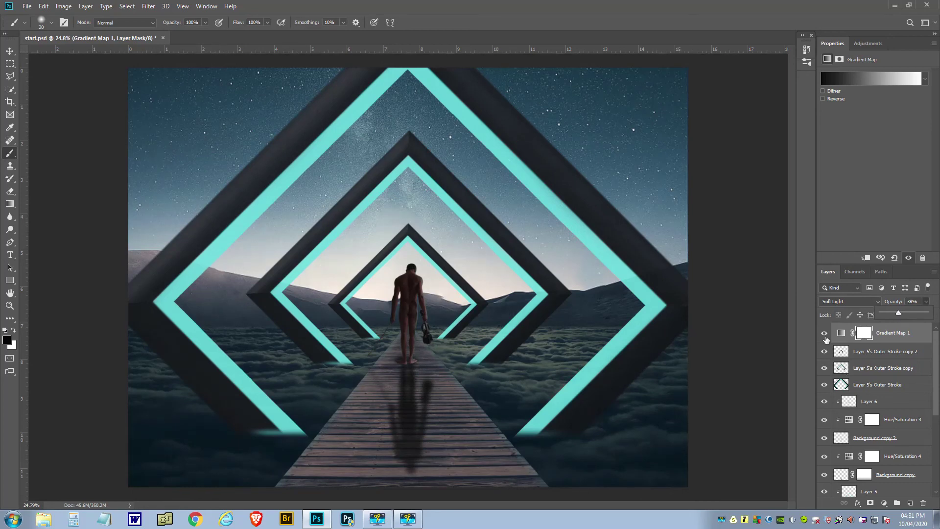
{"action": "left_click", "coordinate": [825, 333]}
{"action": "left_click", "coordinate": [825, 333]}
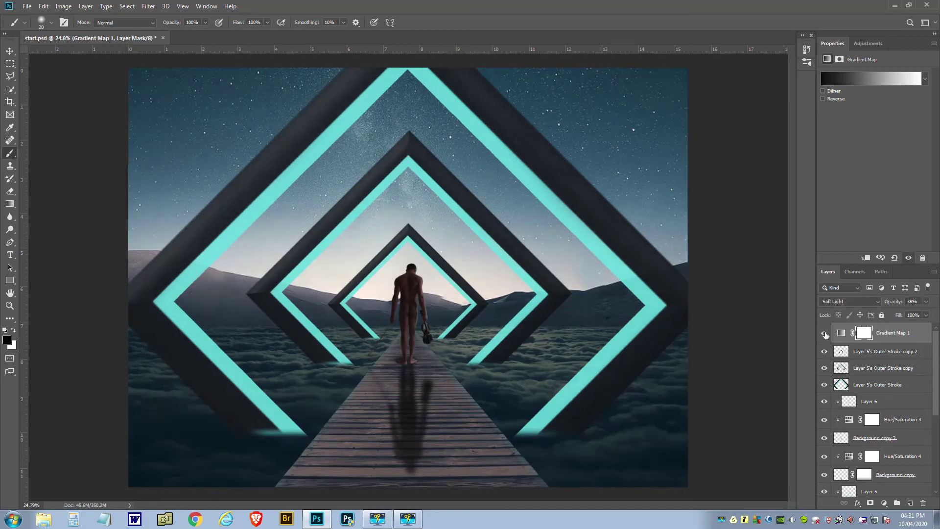
{"action": "left_click", "coordinate": [825, 334]}
{"action": "left_click", "coordinate": [824, 334]}
Add a Levels adjustment with input black at 4 and input white at 247
{"action": "left_click", "coordinate": [885, 503]}
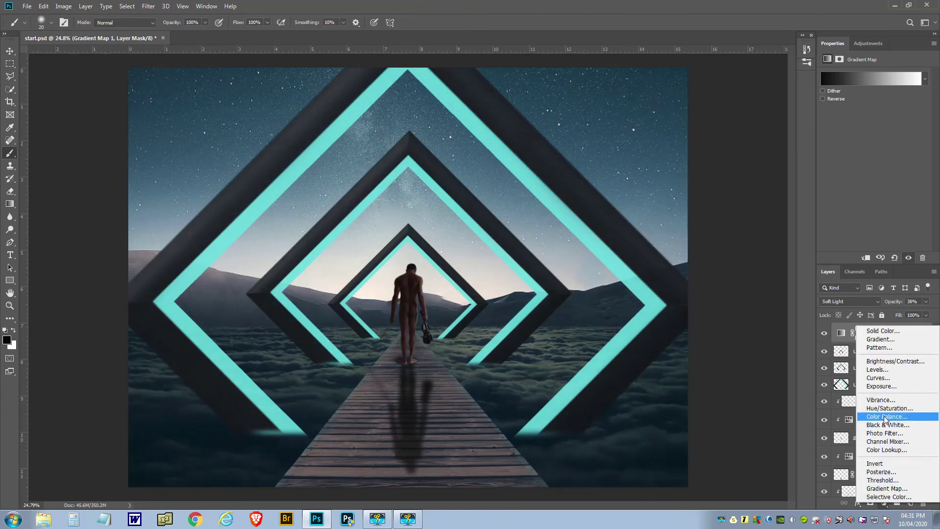
{"action": "left_click", "coordinate": [879, 374]}
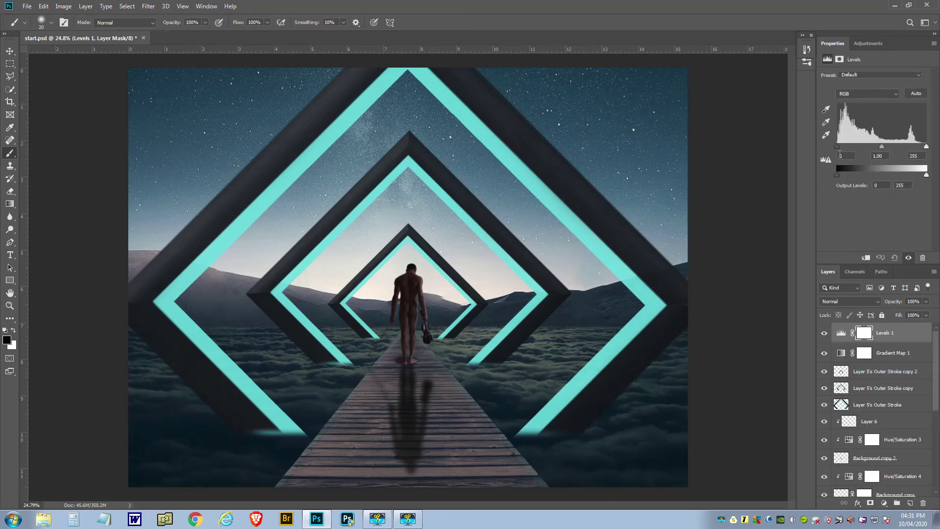
{"action": "left_click_drag", "start_coordinate": [837, 147], "coordinate": [838, 147]}
{"action": "left_click_drag", "start_coordinate": [927, 148], "coordinate": [924, 149]}
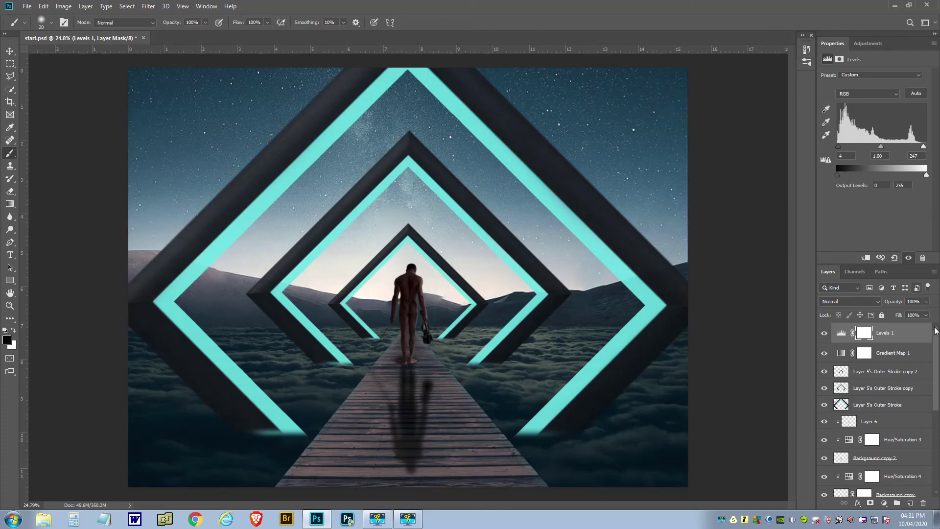
On new Layer 7, paint a faint black vignette around the edges with a large 19% opacity brush
{"action": "left_click", "coordinate": [912, 504]}
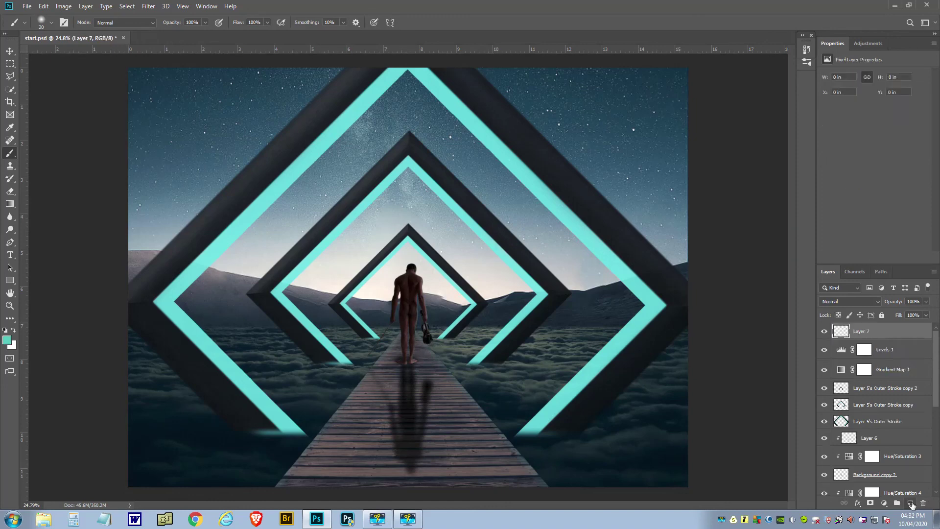
{"action": "scroll", "coordinate": [488, 294], "scroll_direction": "down", "scroll_amount": 5}
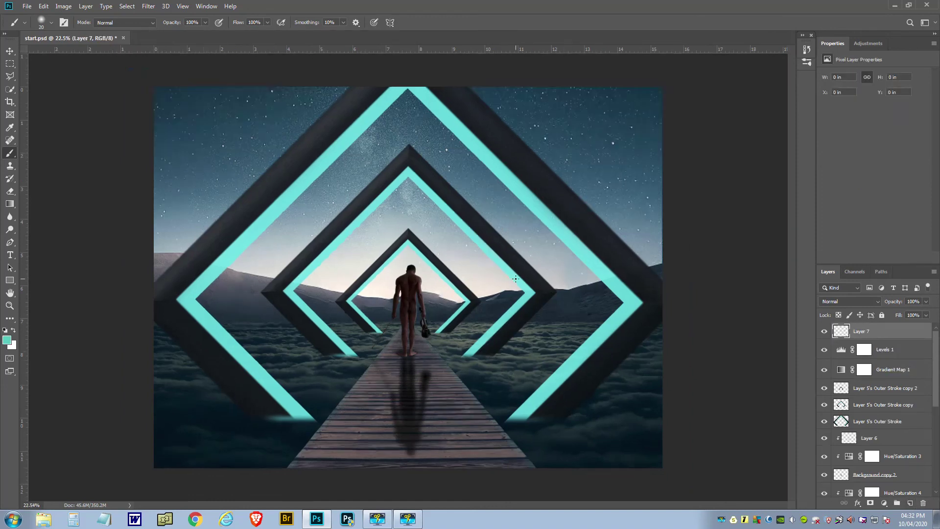
{"action": "scroll", "coordinate": [487, 294], "scroll_direction": "down", "scroll_amount": 2}
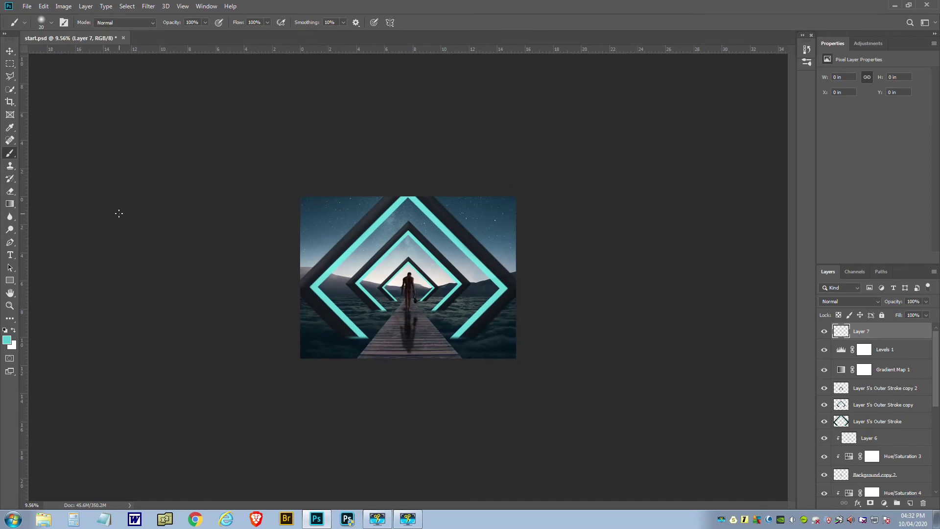
{"action": "left_click", "coordinate": [4, 330]}
{"action": "left_click", "coordinate": [205, 22]}
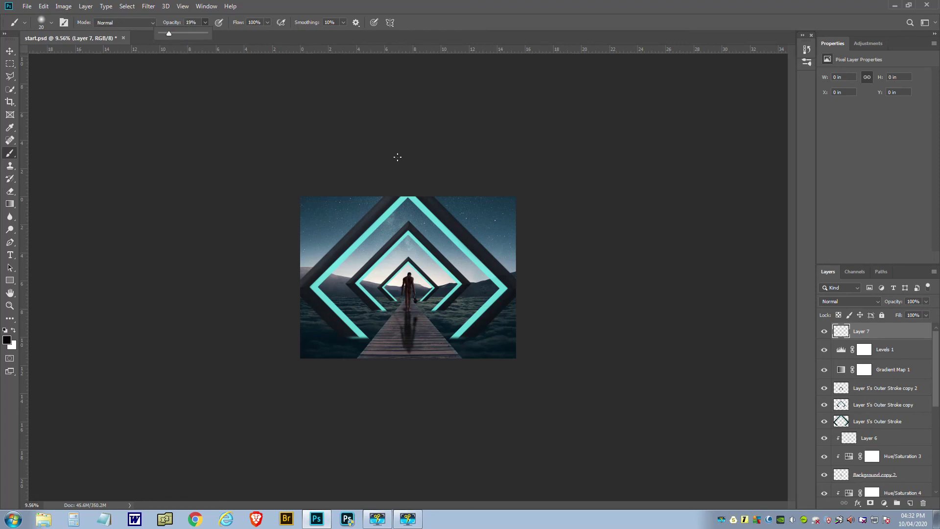
{"action": "key", "text": "bracketright"}
{"action": "key", "text": "bracketright"}
{"action": "key", "text": "bracketright"}
{"action": "key", "text": "bracketright"}
{"action": "key", "text": "bracketright"}
{"action": "key", "text": "bracketright"}
{"action": "key", "text": "bracketright"}
{"action": "key", "text": "bracketright"}
{"action": "key", "text": "bracketright"}
{"action": "key", "text": "bracketright"}
{"action": "key", "text": "bracketright"}
{"action": "key", "text": "bracketright"}
{"action": "key", "text": "bracketright"}
{"action": "key", "text": "bracketright"}
{"action": "key", "text": "bracketright"}
{"action": "key", "text": "bracketright"}
{"action": "key", "text": "bracketright"}
{"action": "key", "text": "bracketright"}
{"action": "key", "text": "bracketright"}
{"action": "key", "text": "bracketright"}
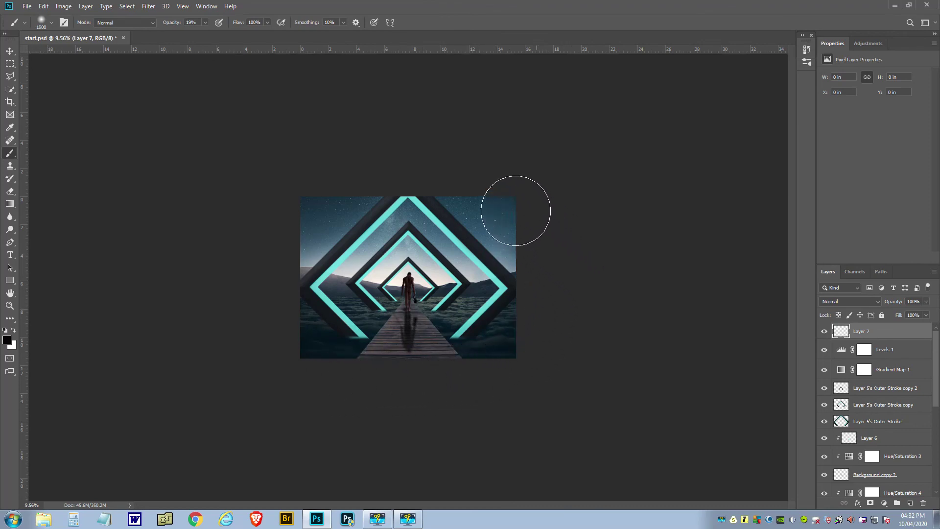
{"action": "left_click_drag", "start_coordinate": [448, 141], "coordinate": [369, 153]}
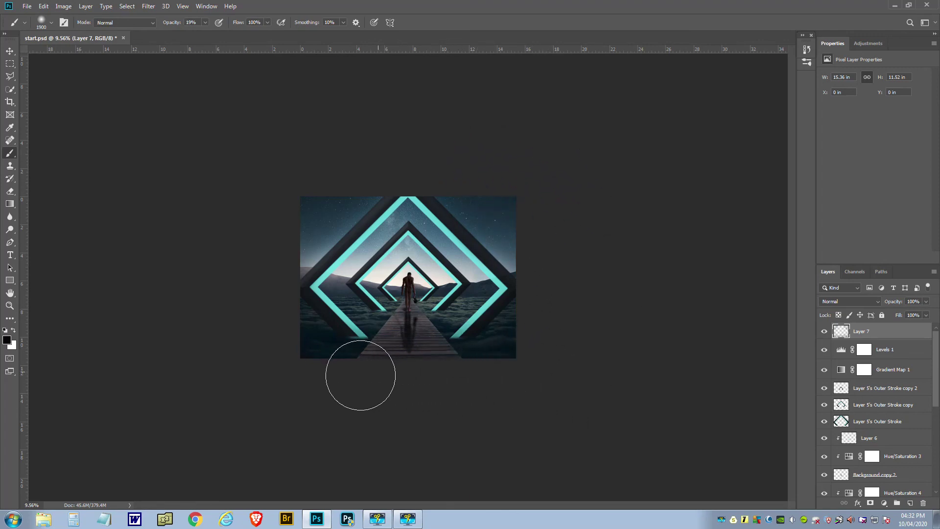
Fit the image on screen and toggle Layer 7 to compare the vignette
{"action": "key", "text": "ctrl+0"}
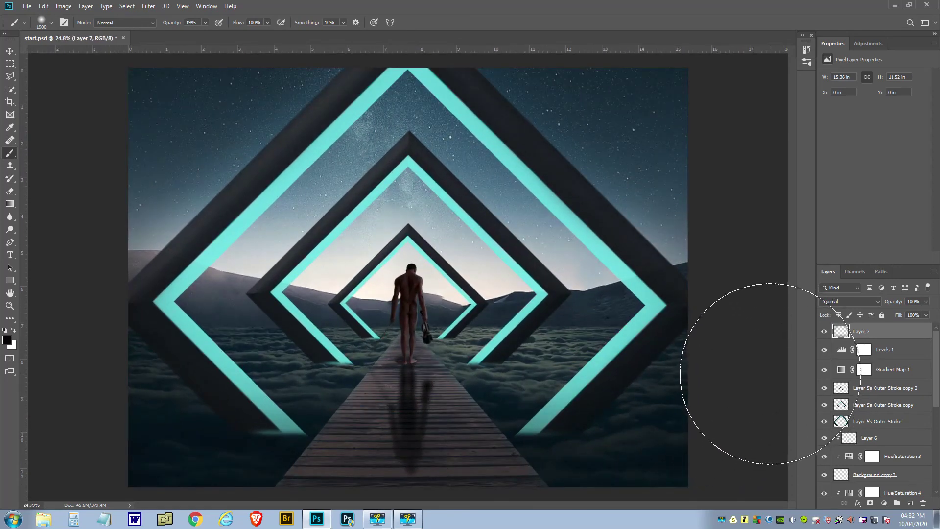
{"action": "left_click", "coordinate": [825, 331]}
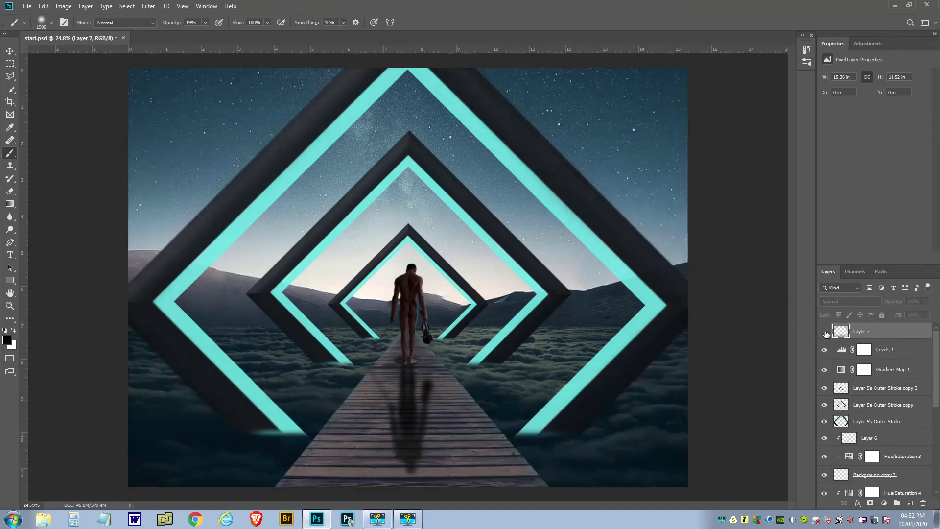
{"action": "left_click", "coordinate": [824, 331]}
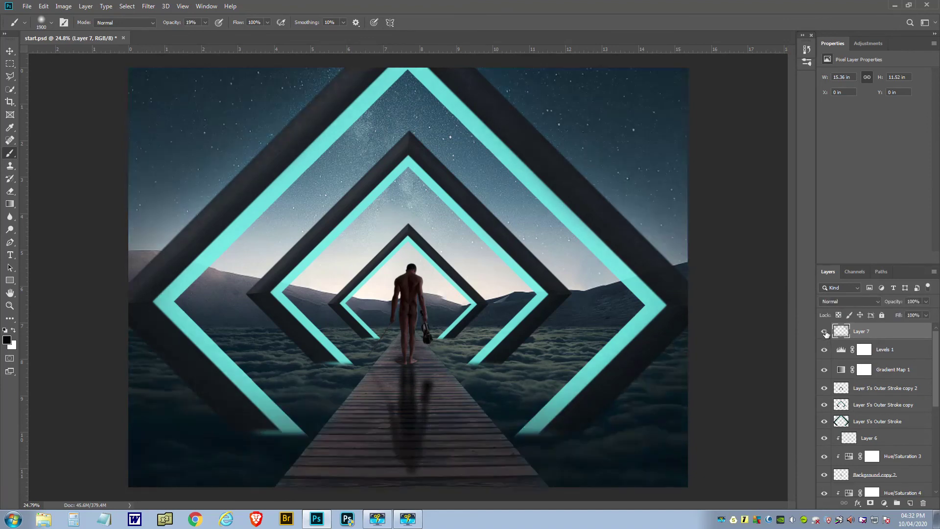
{"action": "left_click", "coordinate": [825, 332]}
{"action": "left_click", "coordinate": [825, 332]}
Add Layer 8 and set the foreground colour to the frames' cyan, 65ced2
{"action": "left_click", "coordinate": [910, 504]}
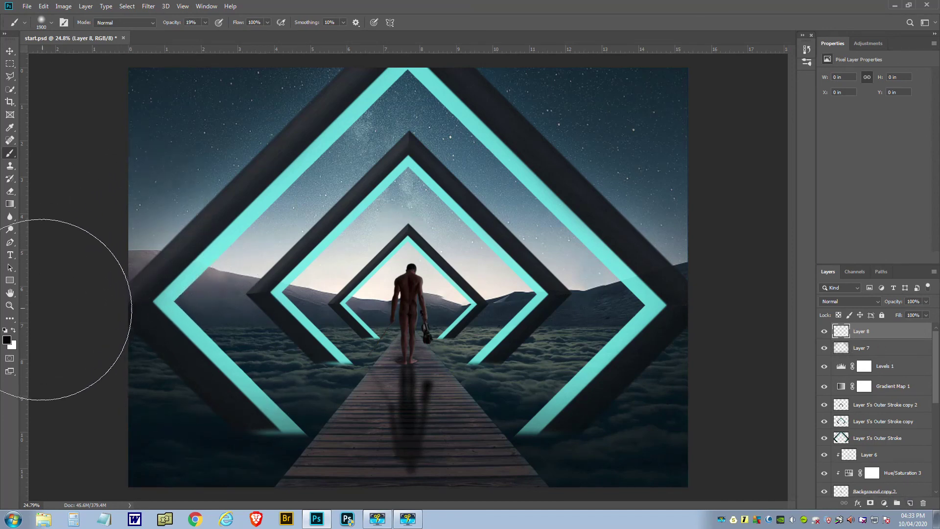
{"action": "left_click", "coordinate": [7, 340]}
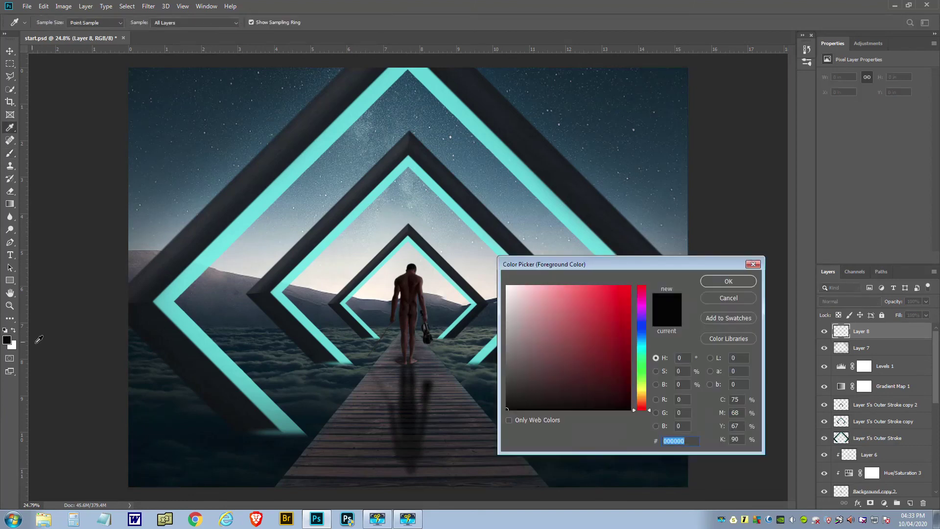
{"action": "left_click", "coordinate": [175, 293]}
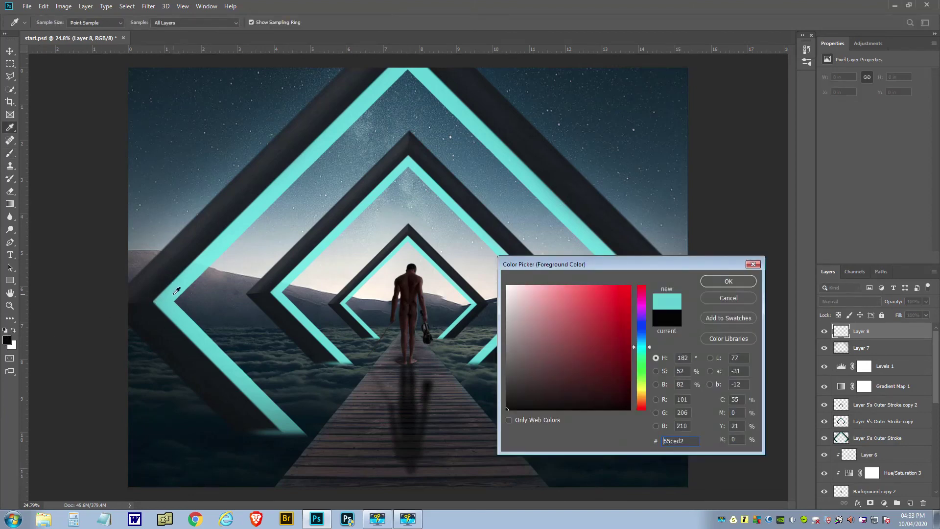
{"action": "left_click", "coordinate": [727, 282]}
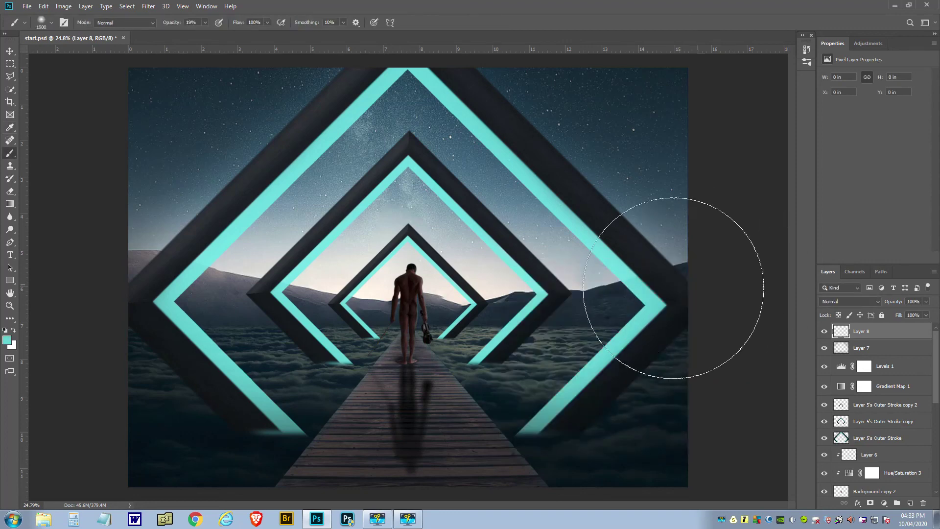
With a 10% opacity, size 600 brush, softly paint glow along the outer diamond's upper bands
{"action": "left_click", "coordinate": [204, 23]}
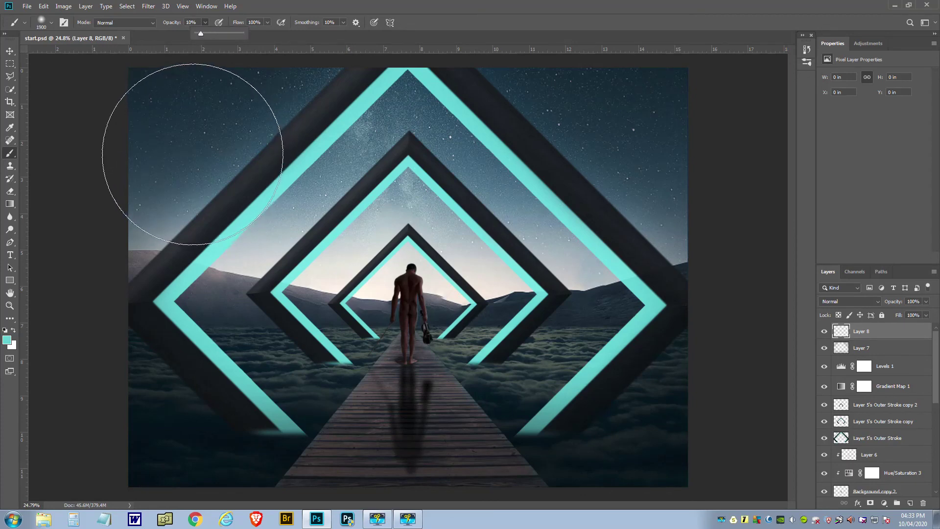
{"action": "key", "text": "bracketleft"}
{"action": "key", "text": "bracketleft"}
{"action": "key", "text": "bracketleft"}
{"action": "key", "text": "bracketleft"}
{"action": "key", "text": "bracketleft"}
{"action": "key", "text": "bracketleft"}
{"action": "key", "text": "bracketleft"}
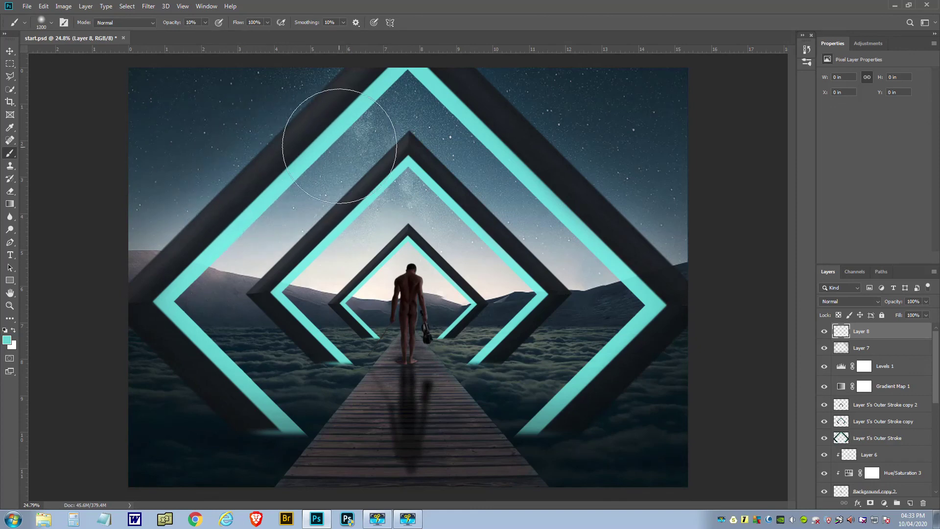
{"action": "key", "text": "bracketleft"}
{"action": "key", "text": "bracketleft"}
{"action": "key", "text": "bracketleft"}
{"action": "key", "text": "bracketleft"}
{"action": "key", "text": "bracketleft"}
{"action": "key", "text": "bracketleft"}
{"action": "key", "text": "bracketleft"}
{"action": "mouse_move", "coordinate": [396, 74]}
{"action": "left_mouse_down"}
{"action": "mouse_move", "coordinate": [205, 259]}
{"action": "mouse_move", "coordinate": [176, 302]}
{"action": "mouse_move", "coordinate": [294, 414]}
{"action": "left_mouse_up"}
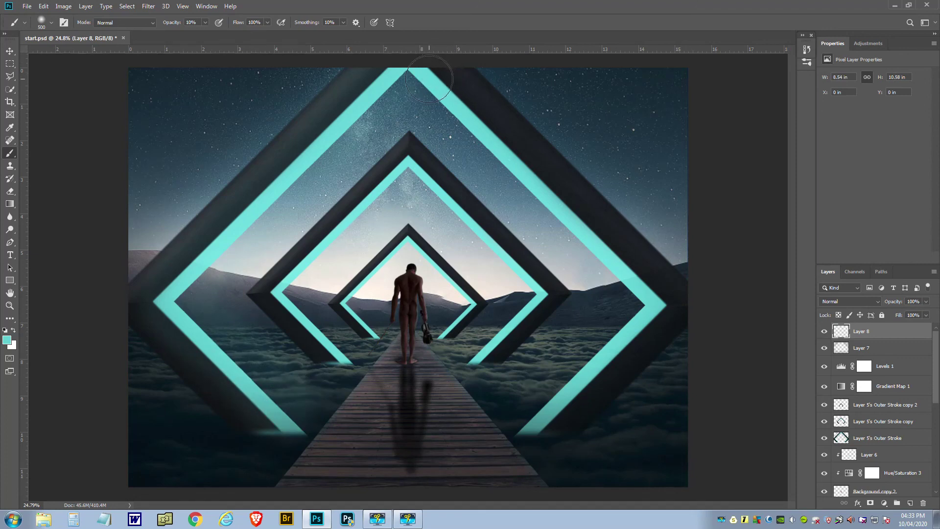
{"action": "mouse_move", "coordinate": [434, 91]}
{"action": "left_mouse_down"}
{"action": "mouse_move", "coordinate": [475, 142]}
{"action": "mouse_move", "coordinate": [605, 259]}
{"action": "mouse_move", "coordinate": [643, 311]}
{"action": "mouse_move", "coordinate": [541, 407]}
{"action": "mouse_move", "coordinate": [523, 390]}
{"action": "left_mouse_up"}
Paint glow on the middle and inner diamonds' upper bands at sizes 250 and 100, then compare Layer 8
{"action": "key", "text": "bracketleft"}
{"action": "key", "text": "bracketleft"}
{"action": "key", "text": "bracketleft"}
{"action": "key", "text": "bracketleft"}
{"action": "key", "text": "bracketleft"}
{"action": "key", "text": "bracketleft"}
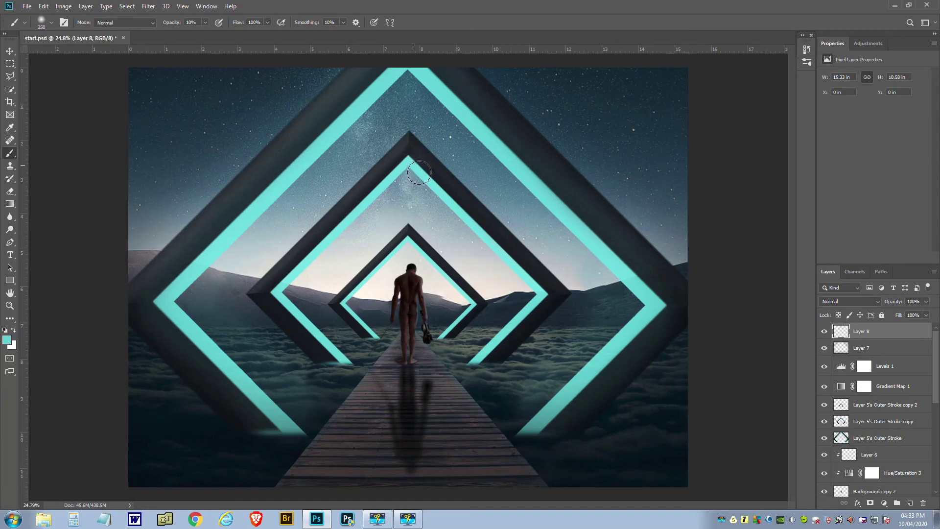
{"action": "mouse_move", "coordinate": [416, 168]}
{"action": "left_mouse_down"}
{"action": "mouse_move", "coordinate": [541, 297]}
{"action": "mouse_move", "coordinate": [470, 365]}
{"action": "left_mouse_up"}
{"action": "mouse_move", "coordinate": [406, 177]}
{"action": "left_mouse_down"}
{"action": "mouse_move", "coordinate": [406, 167]}
{"action": "mouse_move", "coordinate": [277, 294]}
{"action": "mouse_move", "coordinate": [326, 345]}
{"action": "mouse_move", "coordinate": [343, 349]}
{"action": "mouse_move", "coordinate": [367, 273]}
{"action": "left_mouse_up"}
{"action": "key", "text": "bracketleft"}
{"action": "key", "text": "bracketleft"}
{"action": "key", "text": "bracketleft"}
{"action": "key", "text": "bracketleft"}
{"action": "key", "text": "bracketleft"}
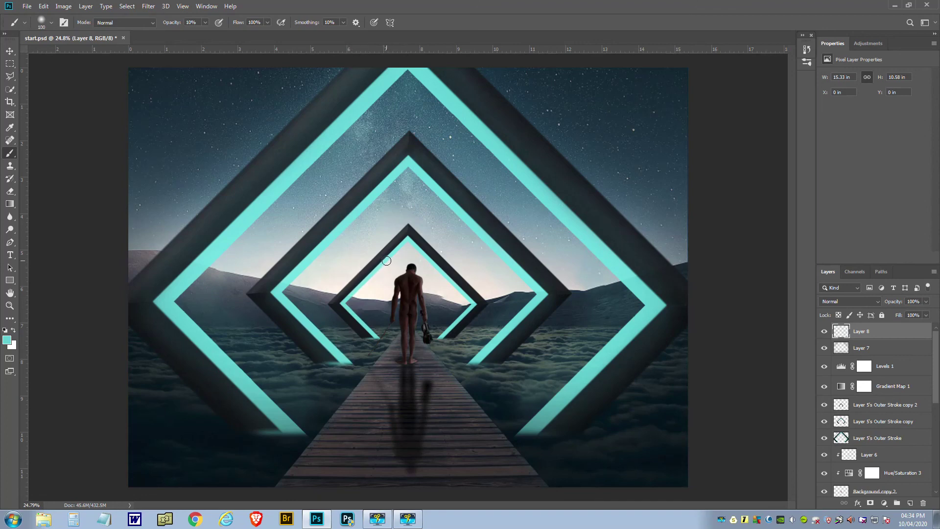
{"action": "mouse_move", "coordinate": [408, 240]}
{"action": "left_mouse_down"}
{"action": "mouse_move", "coordinate": [346, 298]}
{"action": "mouse_move", "coordinate": [362, 322]}
{"action": "left_mouse_up"}
{"action": "mouse_move", "coordinate": [408, 238]}
{"action": "left_mouse_down"}
{"action": "mouse_move", "coordinate": [474, 305]}
{"action": "mouse_move", "coordinate": [454, 324]}
{"action": "left_mouse_up"}
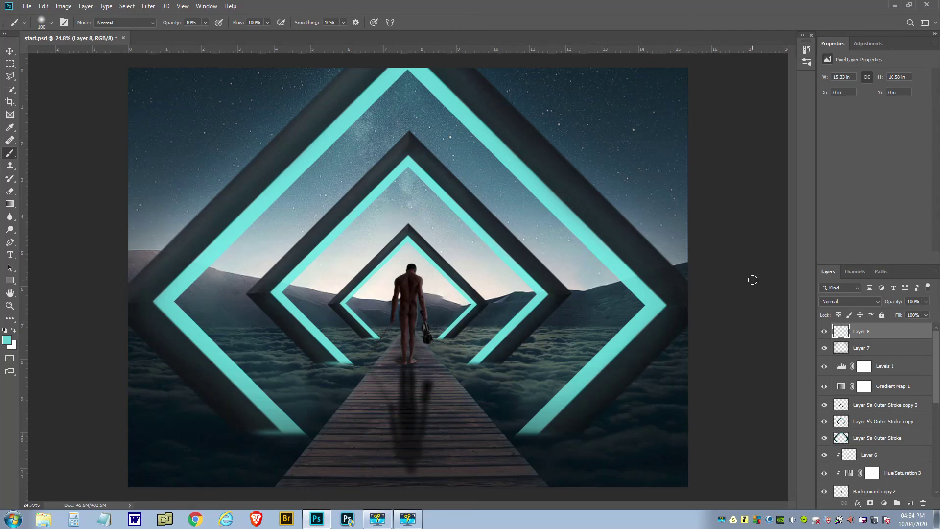
{"action": "left_click", "coordinate": [824, 332]}
{"action": "left_click", "coordinate": [824, 331]}
{"action": "left_click", "coordinate": [824, 331]}
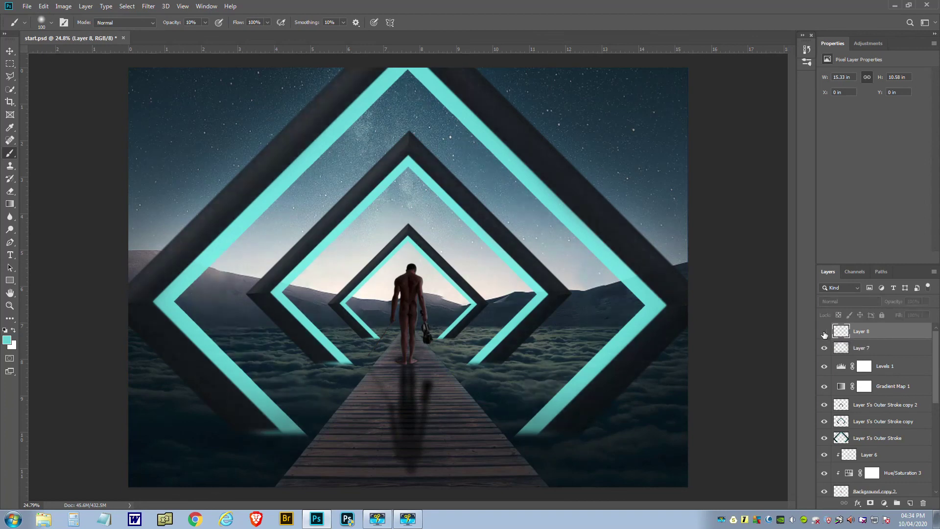
{"action": "left_click", "coordinate": [824, 331]}
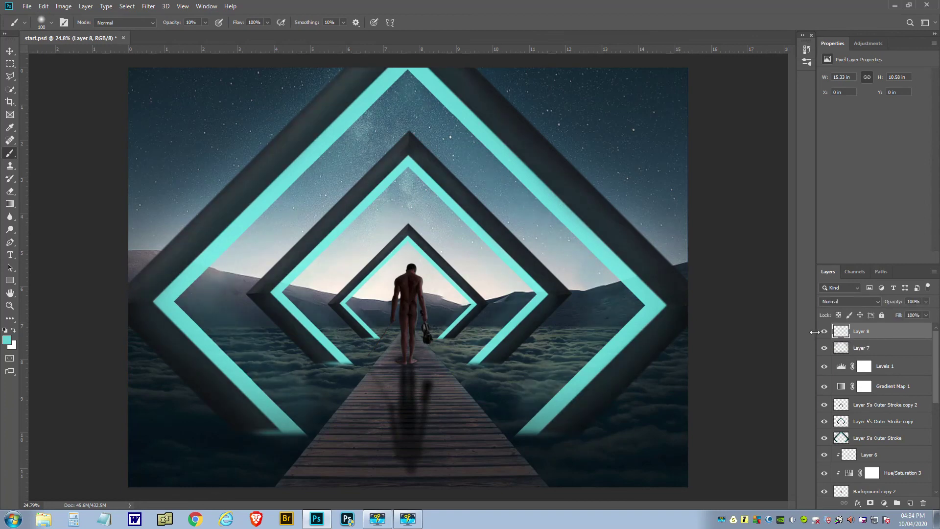